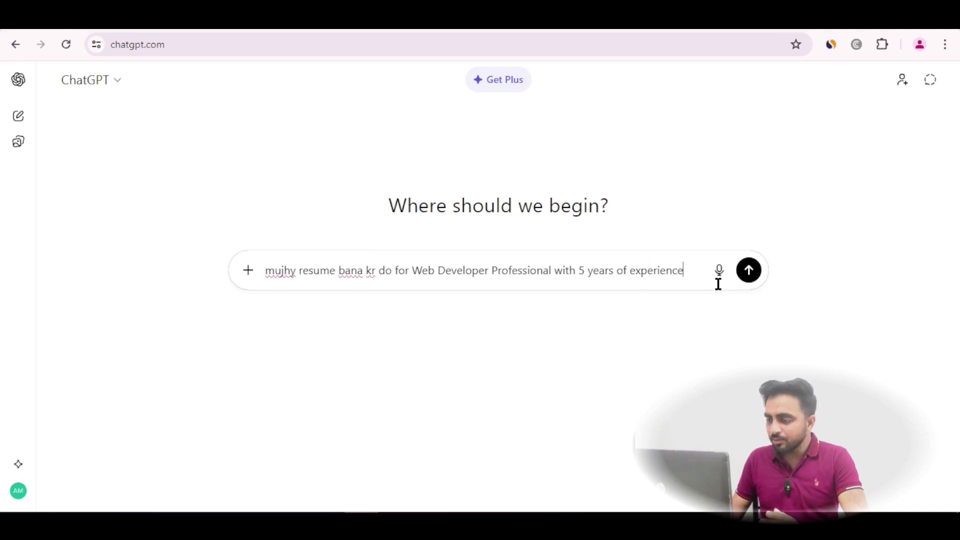
Select the typed resume request for a Web Developer Professional with 5 years of experience
left_click_drag(265, 271, 687, 266)
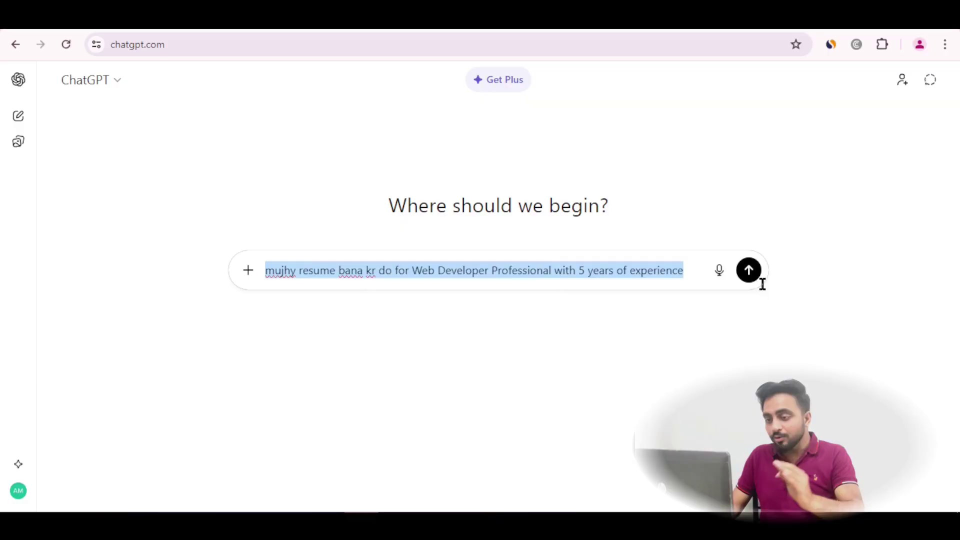
Send the Web Developer resume request with Canvas mode enabled
left_click(248, 272)
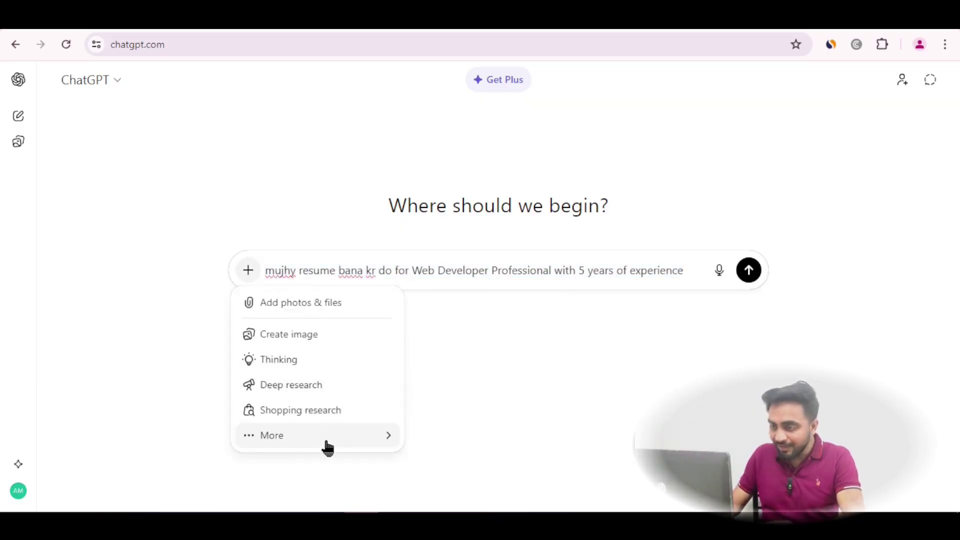
mouse_move(351, 440)
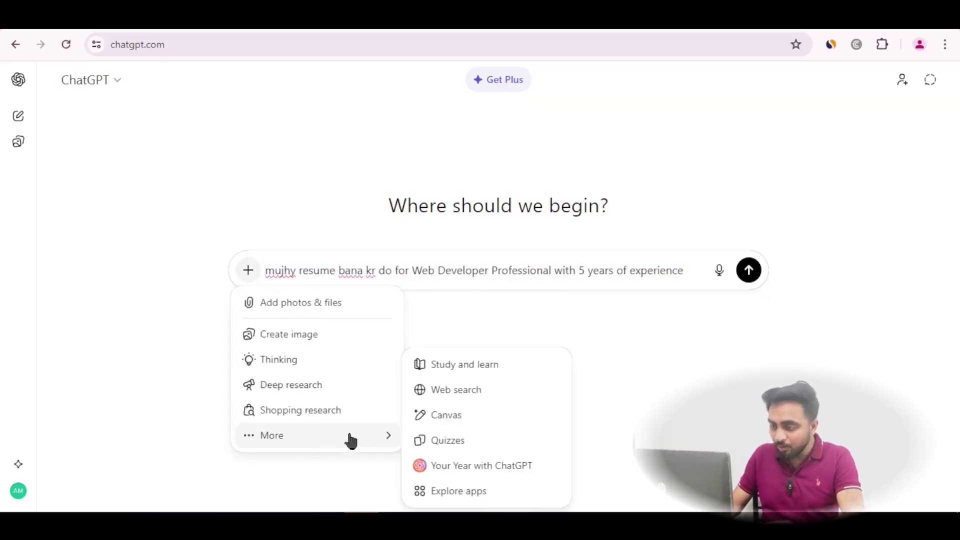
left_click(455, 419)
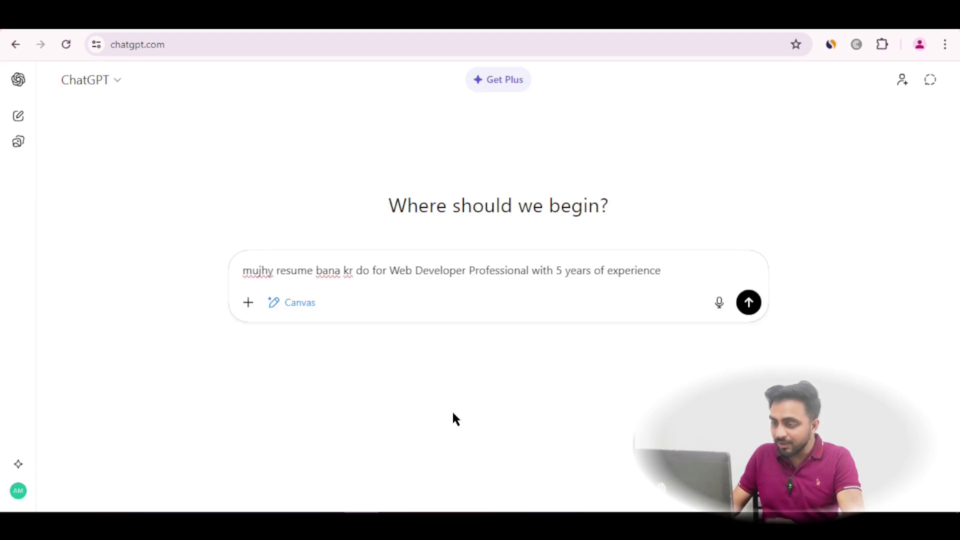
left_click(742, 311)
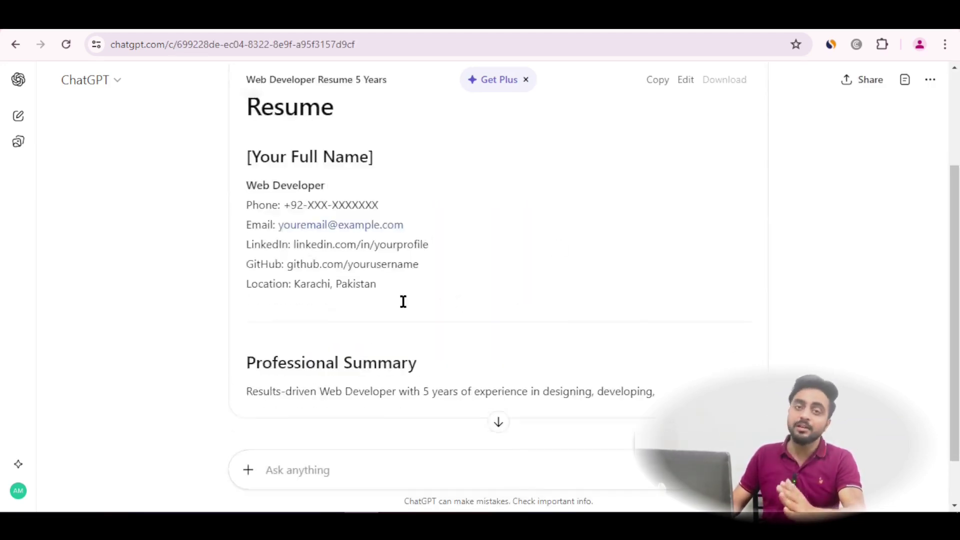
Review the generated resume, check its download formats, and open it in the canvas editor
scroll(550, 338, "down", 7)
scroll(550, 338, "down", 15)
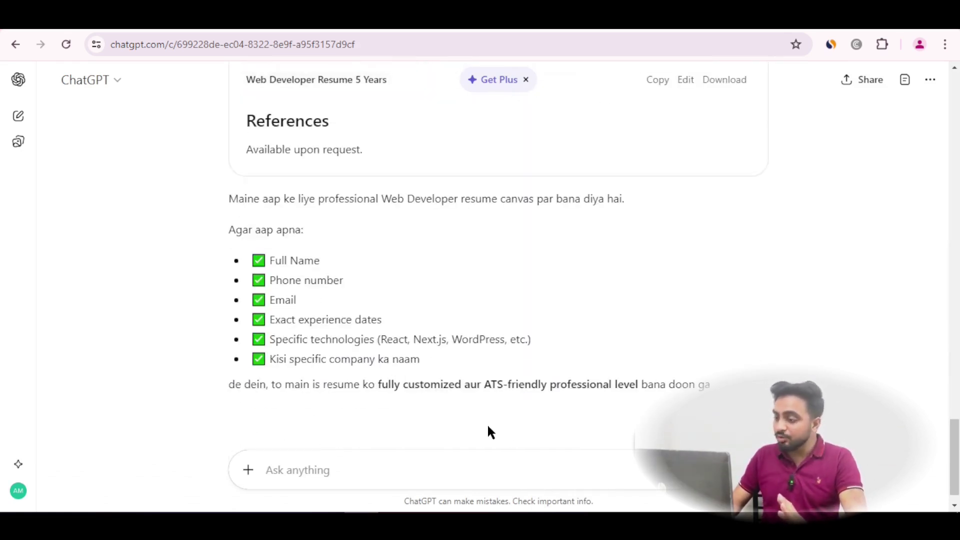
scroll(603, 358, "up", 10)
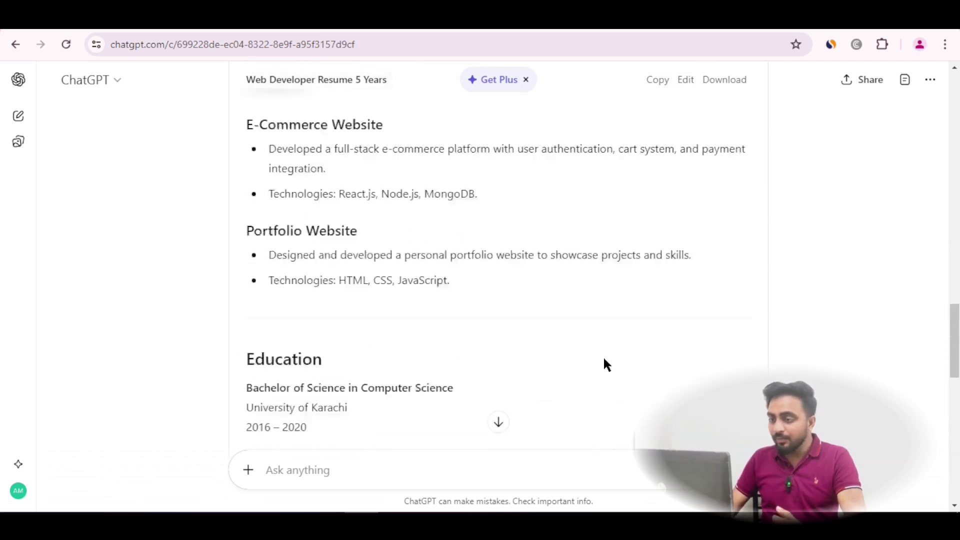
scroll(604, 359, "up", 12)
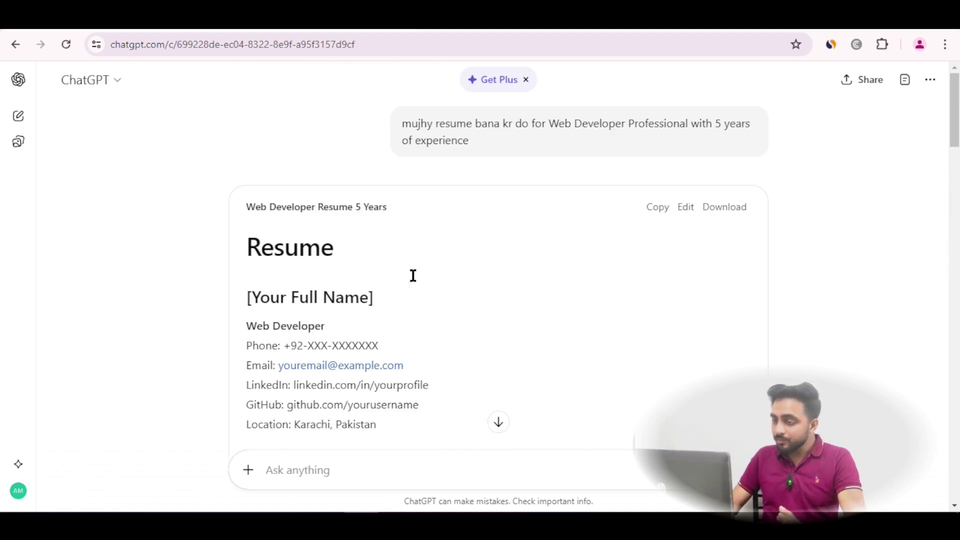
left_click(732, 208)
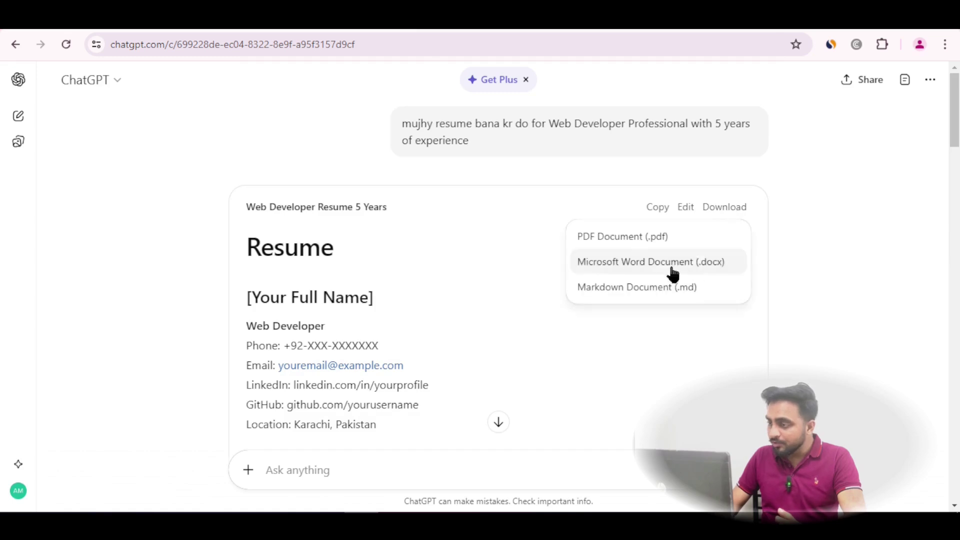
left_click(647, 328)
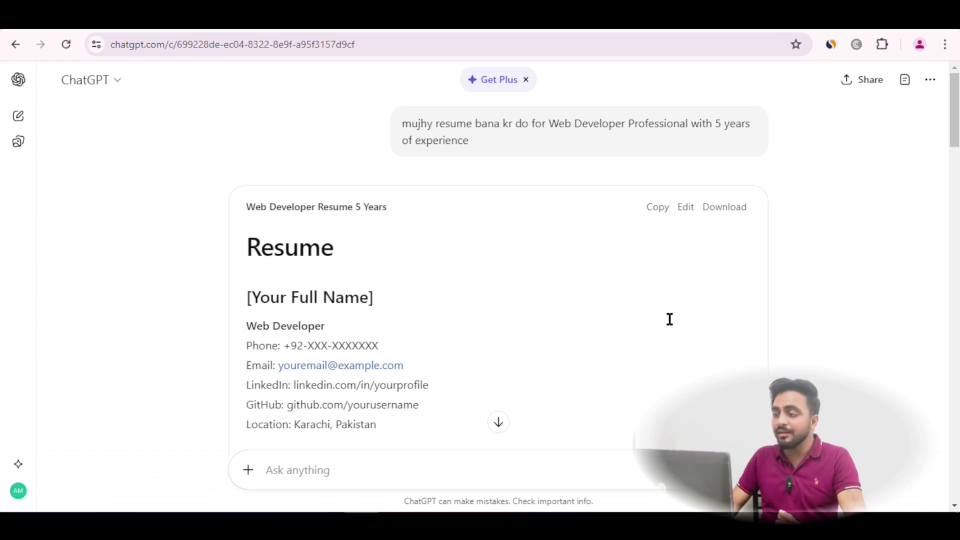
left_click(684, 212)
scroll(497, 231, "down", 1)
scroll(488, 223, "up", 1)
Replace the [Your Full Name] placeholder with the person's full name
left_click(547, 203)
left_click_drag(547, 203, 400, 205)
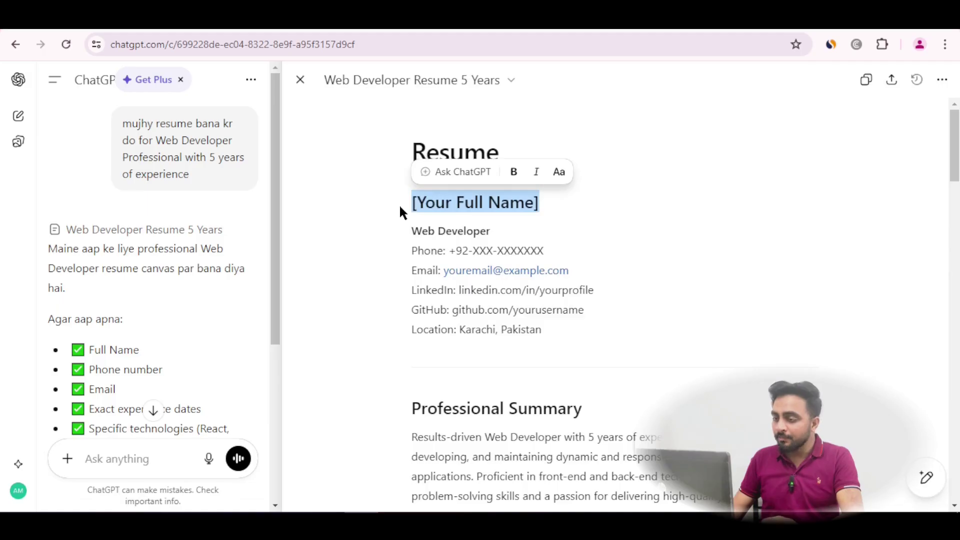
type("Ammar ")
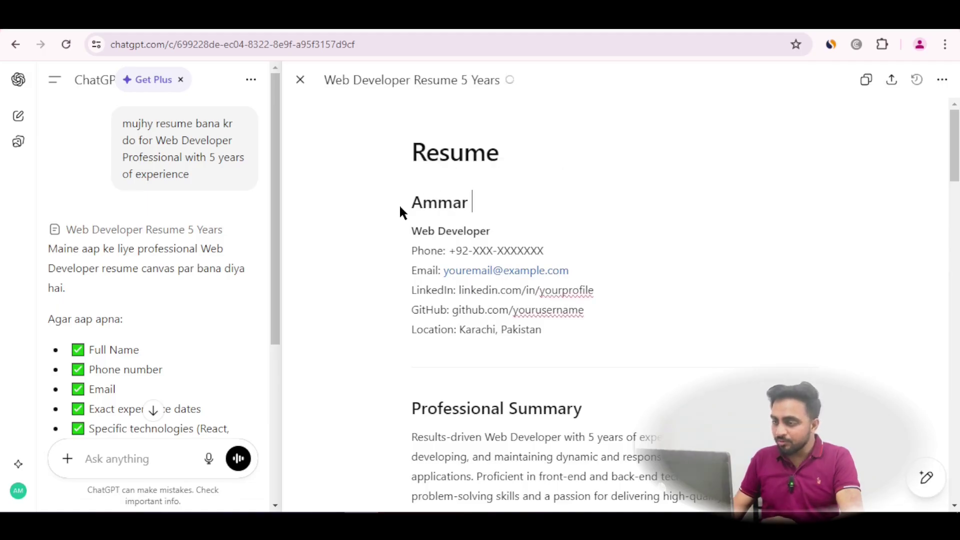
type("Manzar")
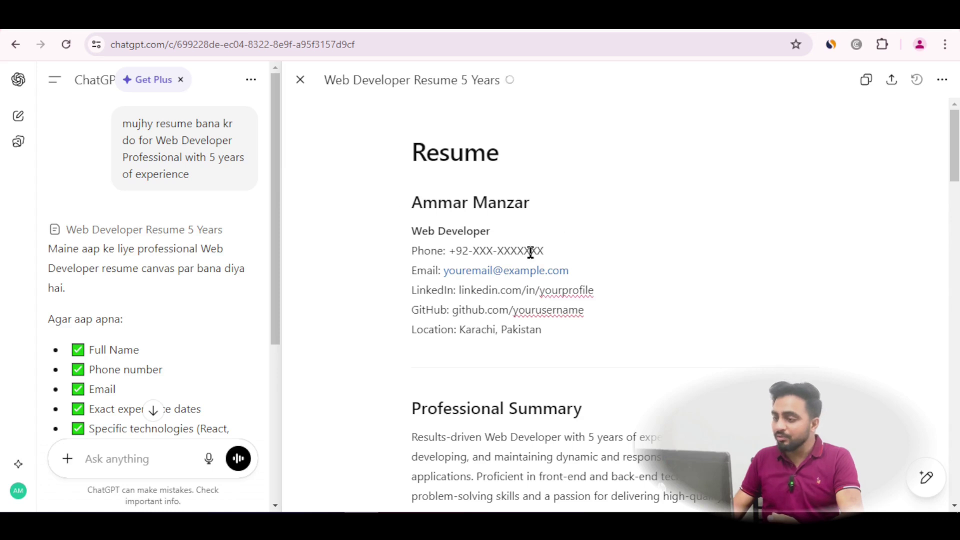
Replace the placeholder digits in the Phone line with an actual number
left_click_drag(549, 251, 475, 243)
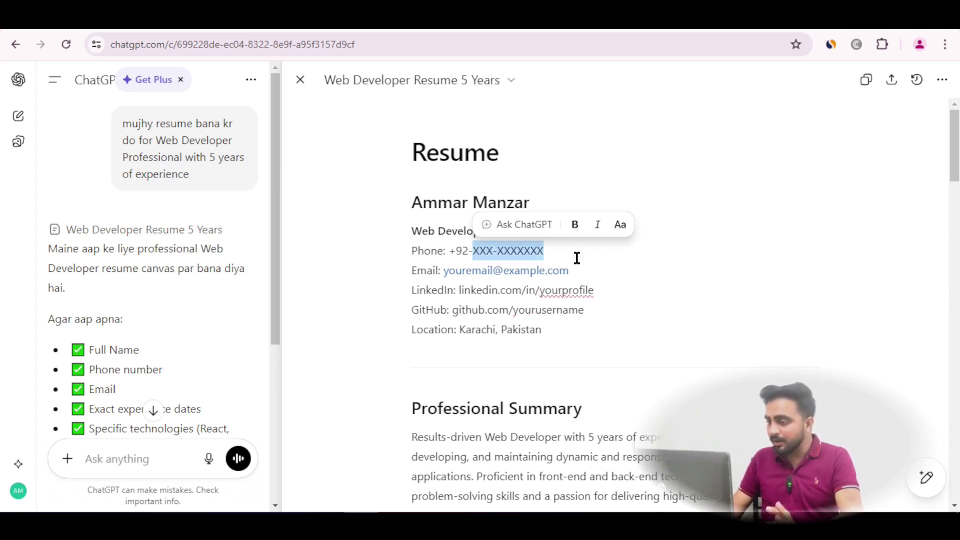
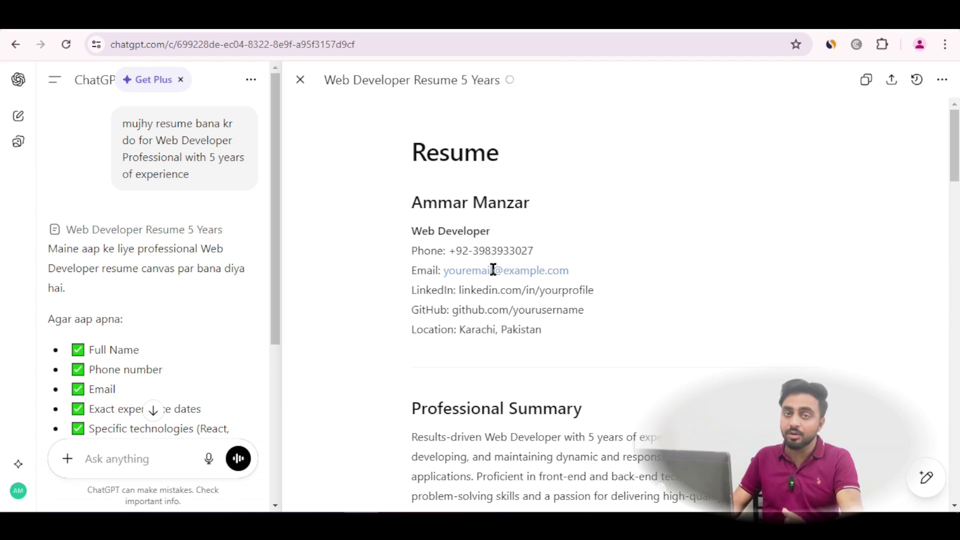
scroll(539, 307, "down", 8)
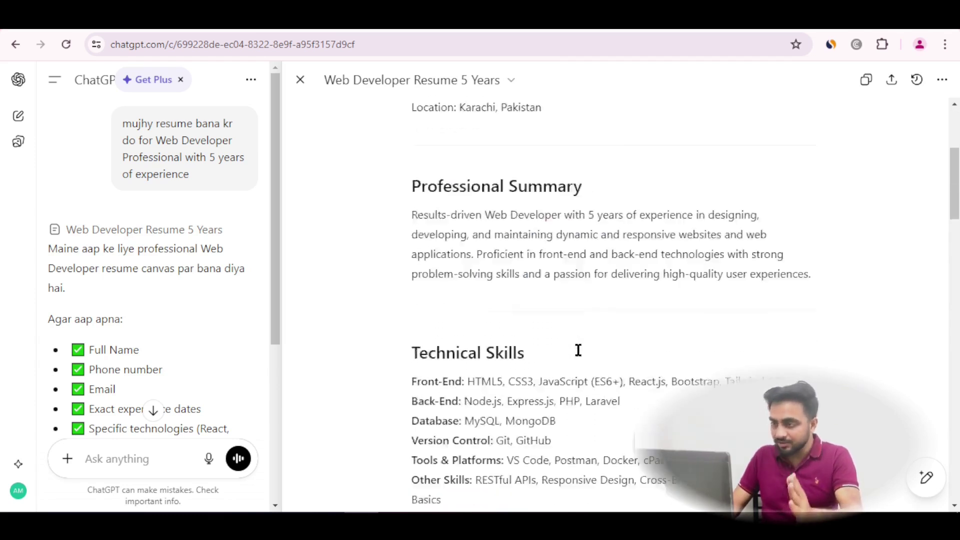
scroll(575, 349, "down", 5)
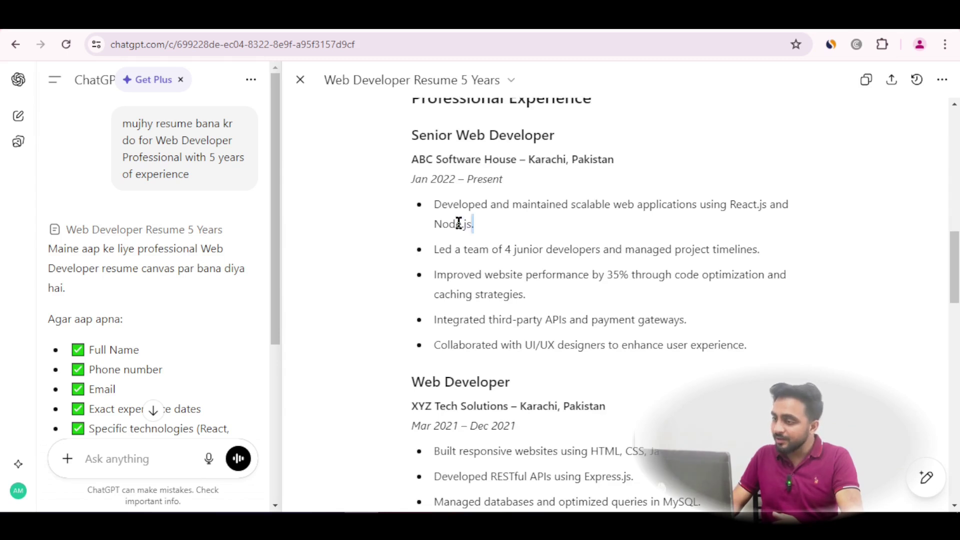
Delete the team-leading bullet from the Senior Web Developer role
left_click_drag(458, 224, 435, 212)
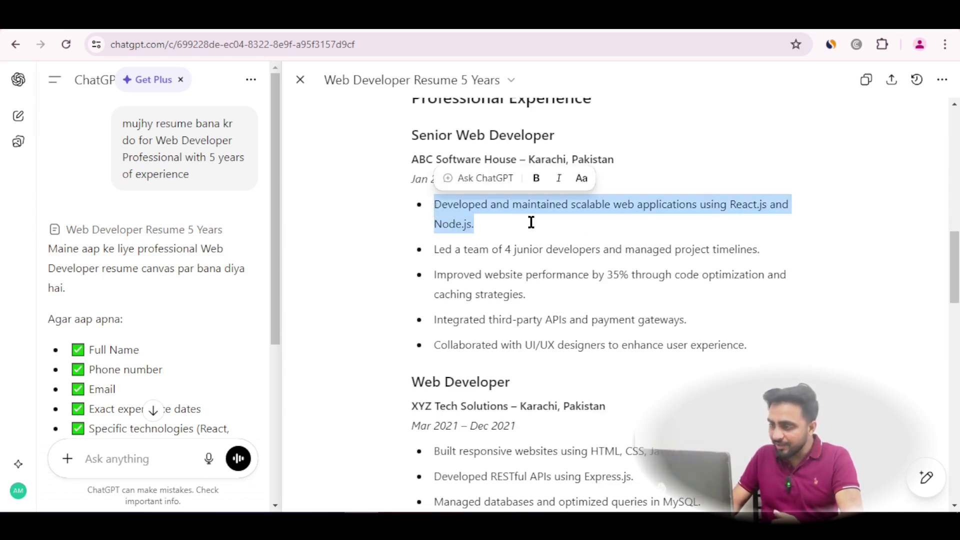
left_click(779, 249)
left_click_drag(777, 249, 433, 254)
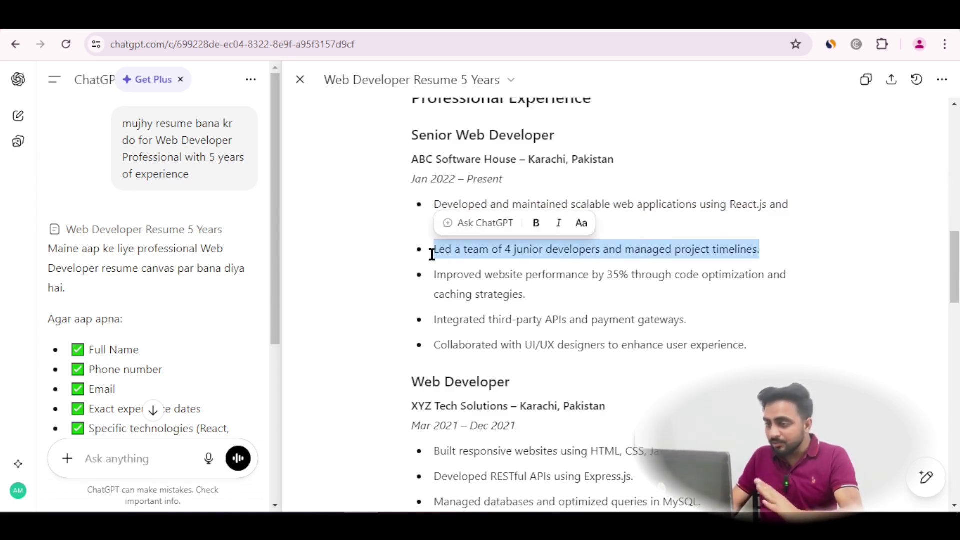
key("BackSpace")
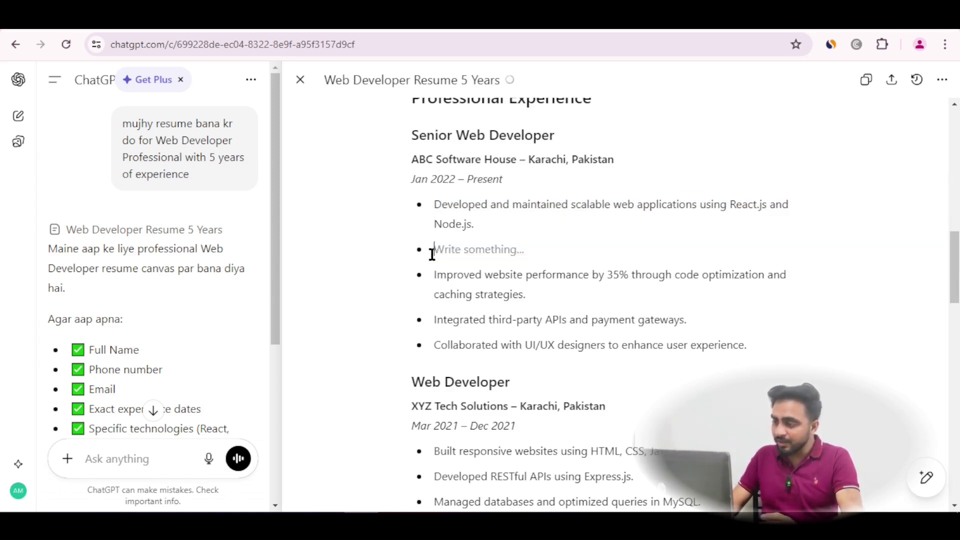
key("BackSpace")
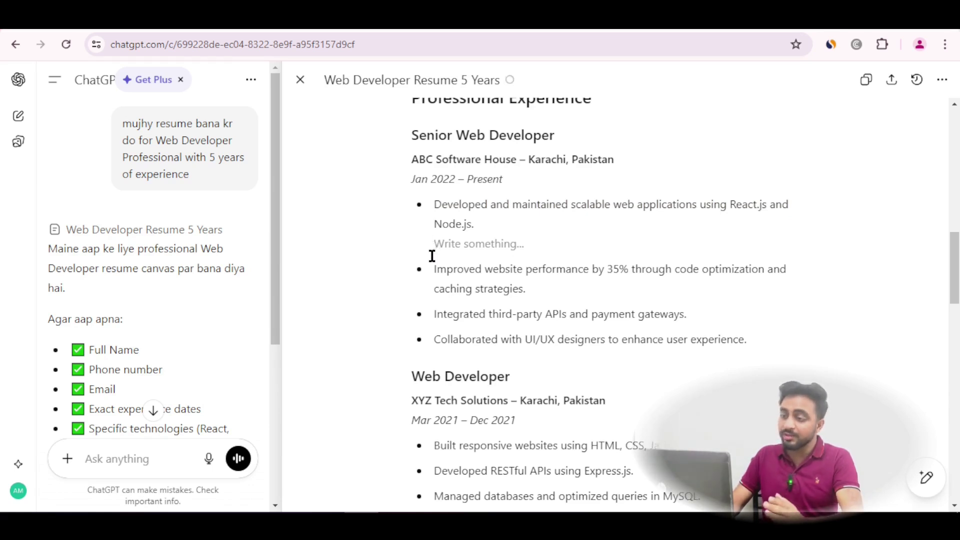
key("BackSpace")
Ask ChatGPT to make the performance bullet more professional
mouse_move(839, 255)
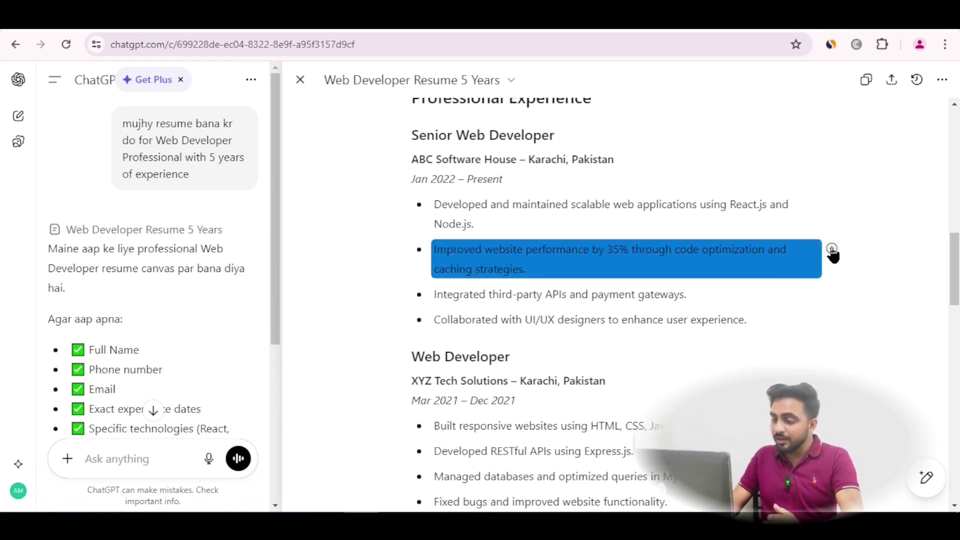
left_click(832, 249)
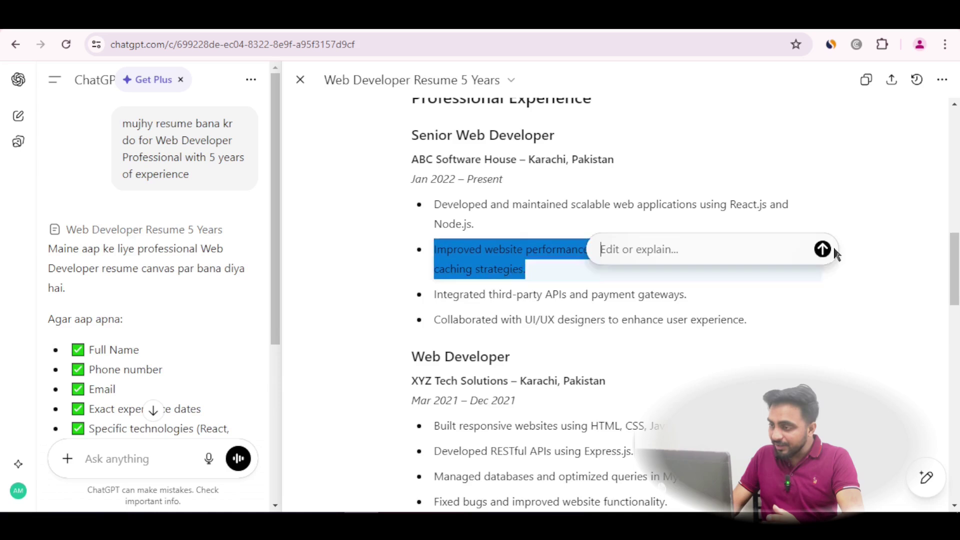
left_click(583, 257)
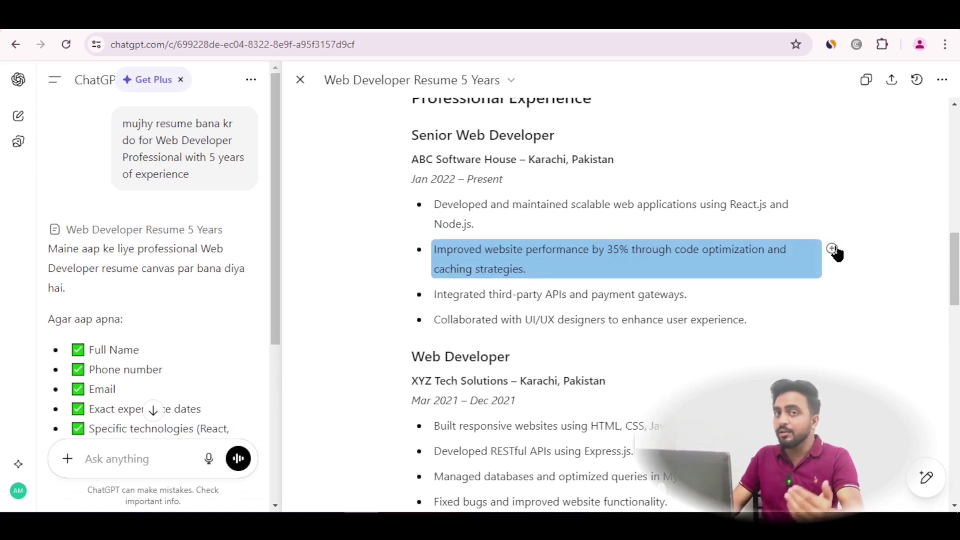
left_click(833, 250)
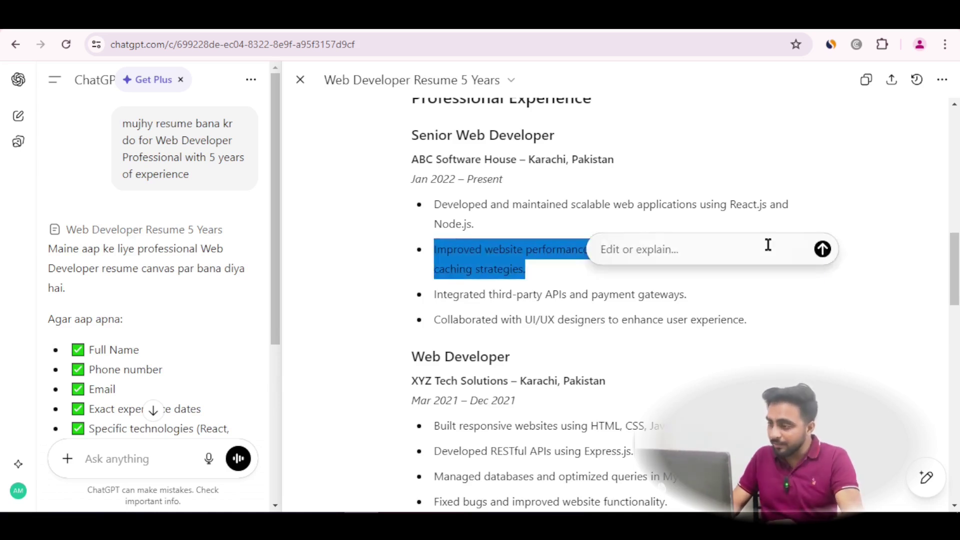
type("make it more professional")
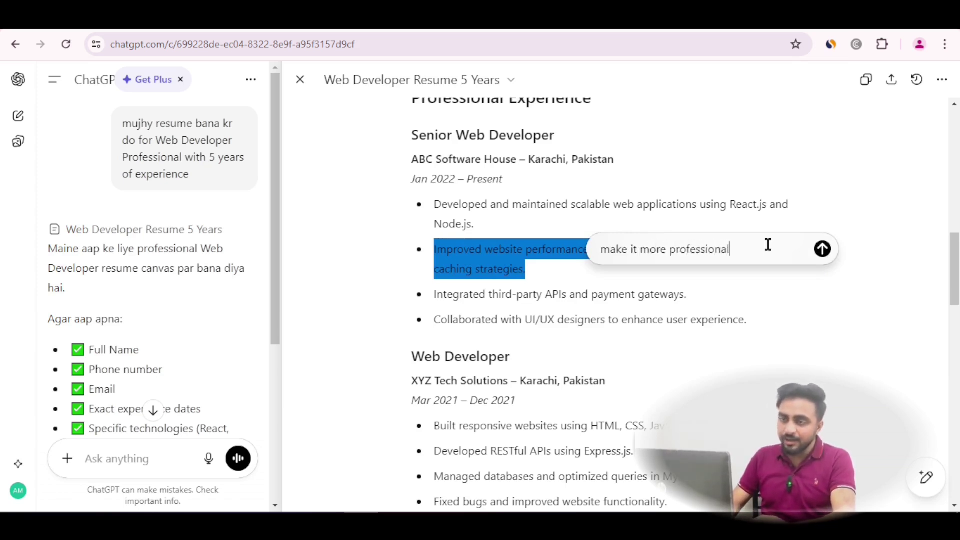
left_click(822, 249)
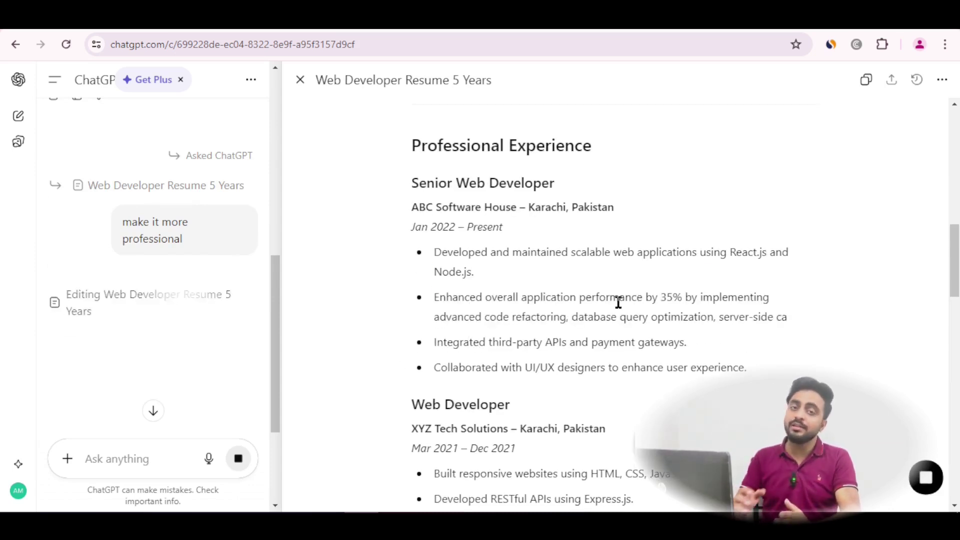
Select all Senior Web Developer bullets and request 'Make It More Professional' from ChatGPT
scroll(501, 349, "down", 3)
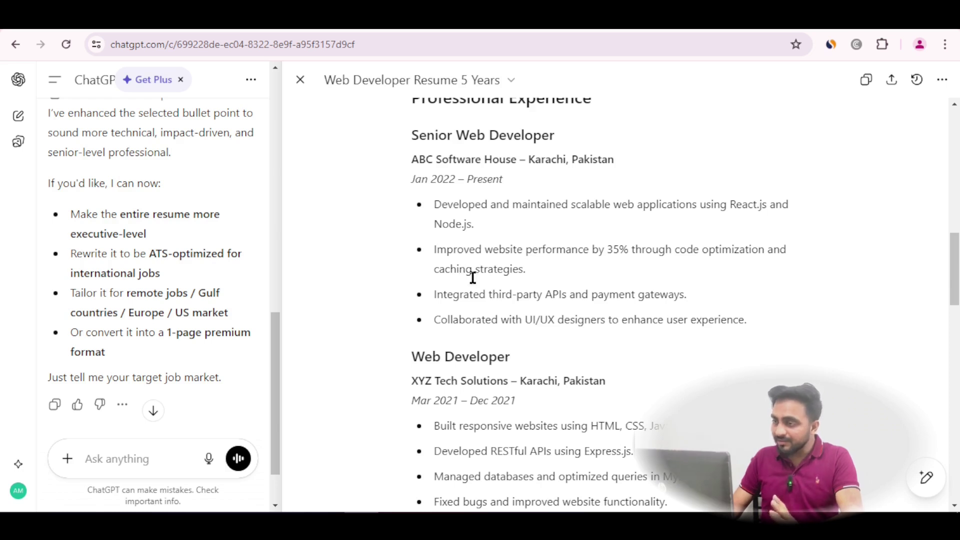
scroll(525, 313, "up", 10)
scroll(527, 313, "down", 6)
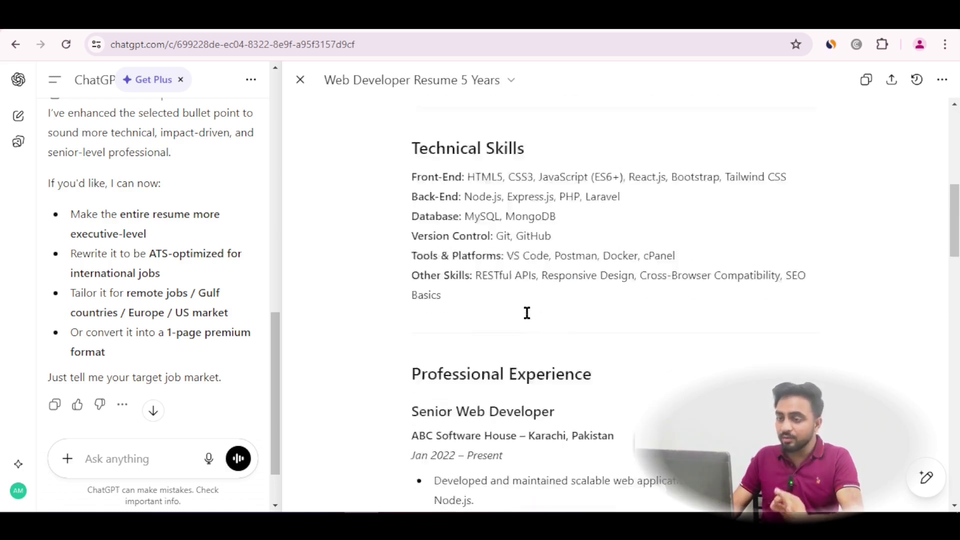
scroll(526, 313, "down", 7)
scroll(527, 313, "down", 3)
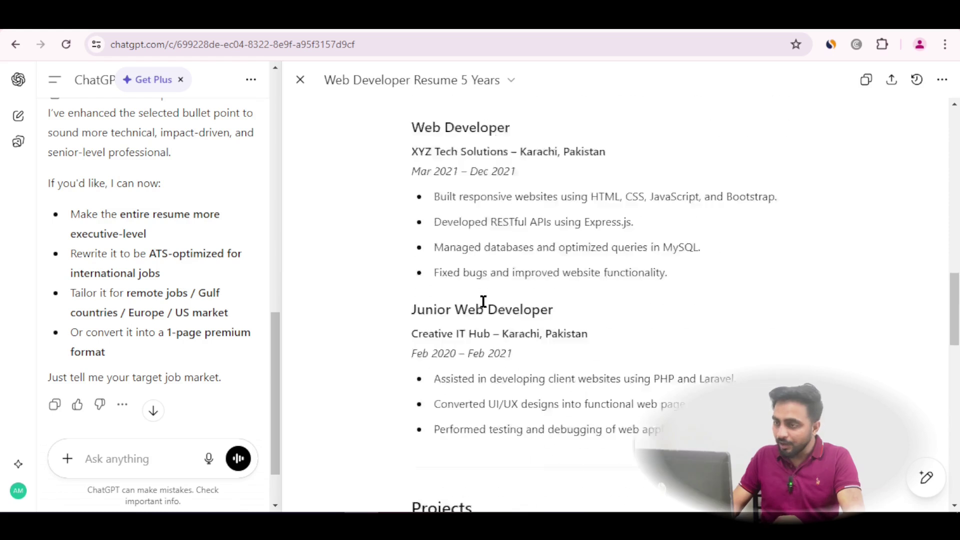
scroll(482, 304, "up", 5)
left_click_drag(744, 319, 428, 201)
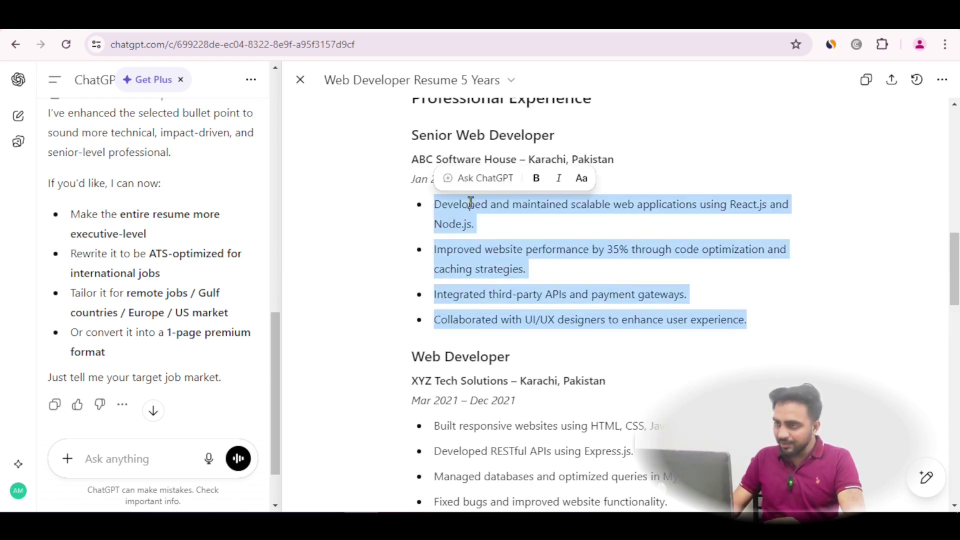
left_click(481, 178)
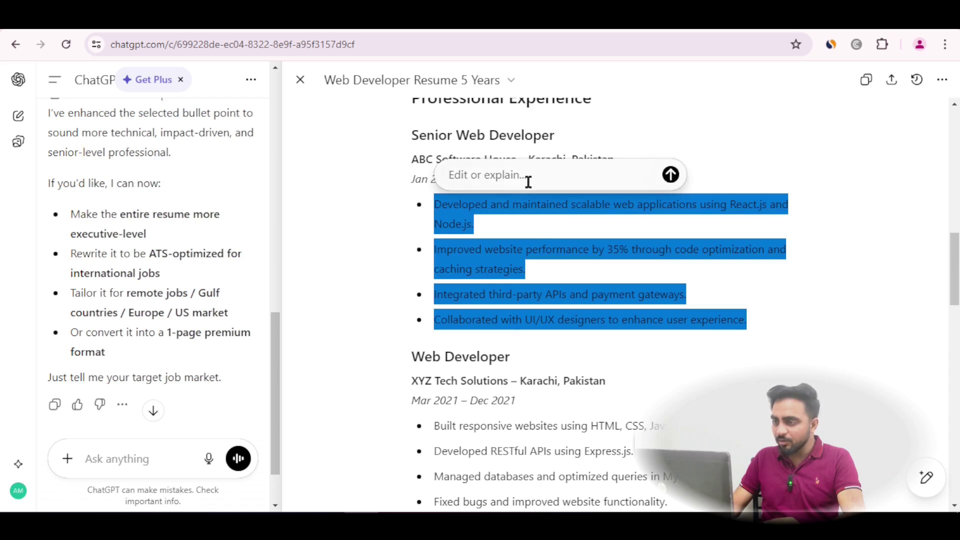
type("Ma")
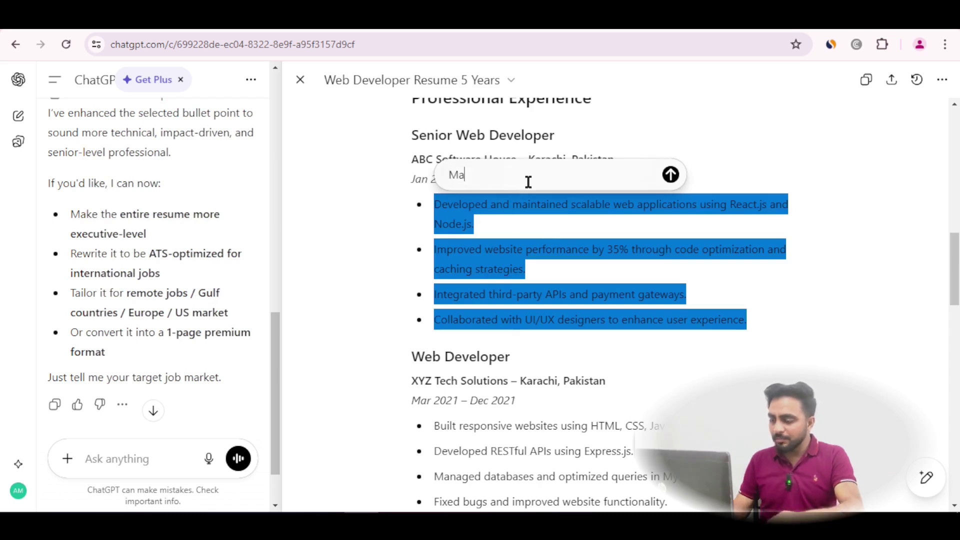
type("ke It More Professional")
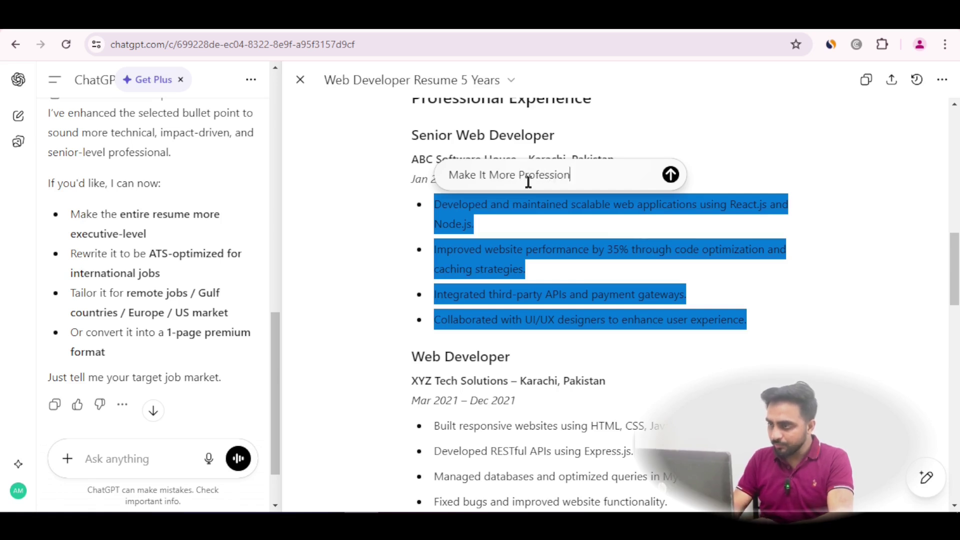
left_click(671, 175)
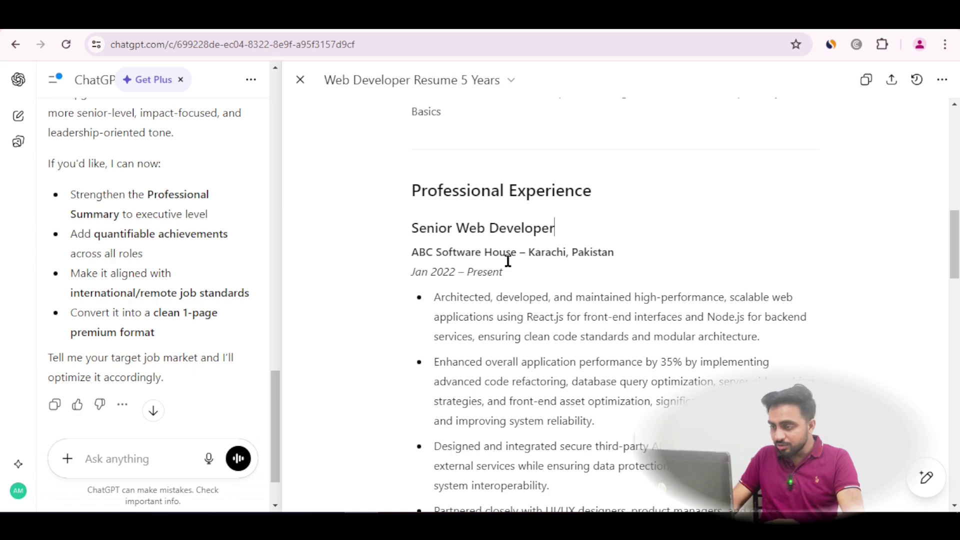
Rename 'ABC Software House' to 'CubeCod Technologies' and the 'Senior Web Developer' title to 'Founder'
left_click_drag(517, 253, 407, 251)
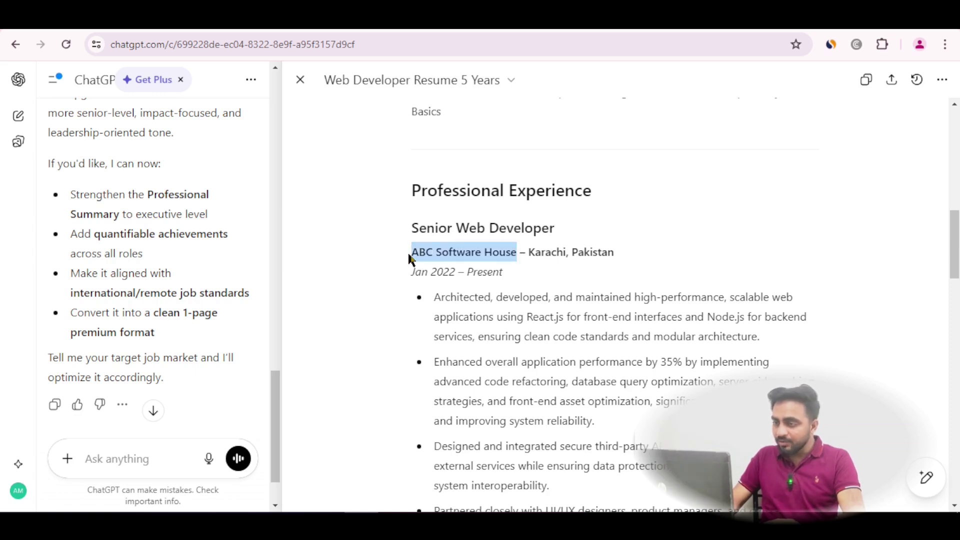
type("CubeCod")
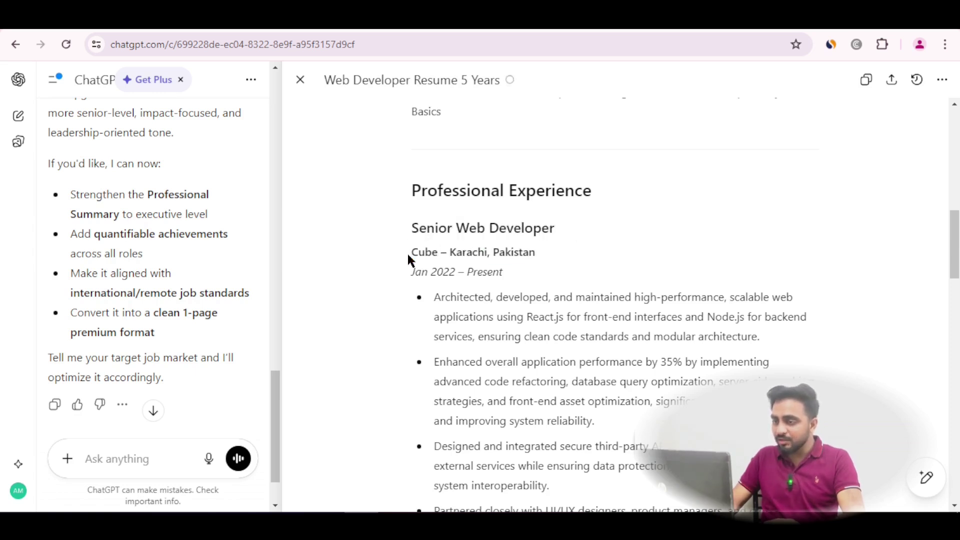
type(" Technolo")
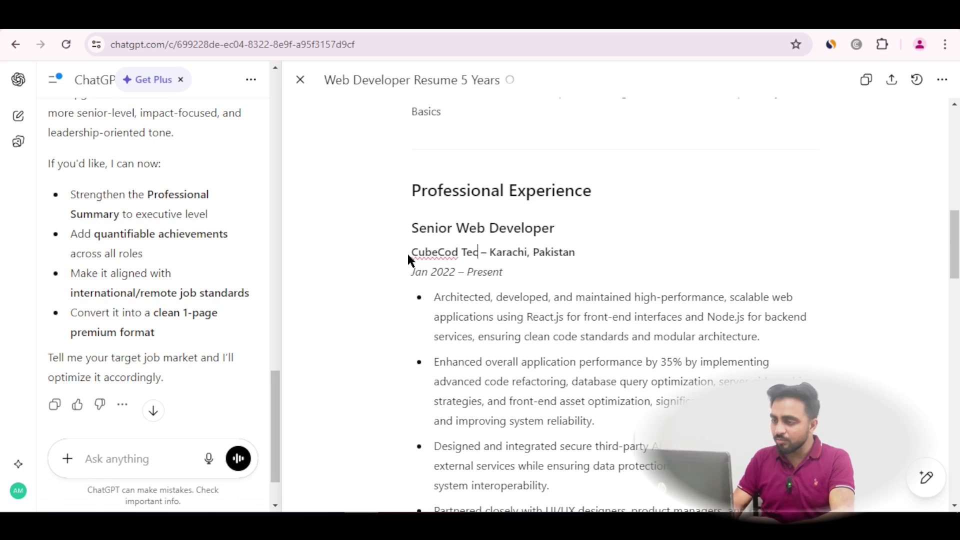
type("gies")
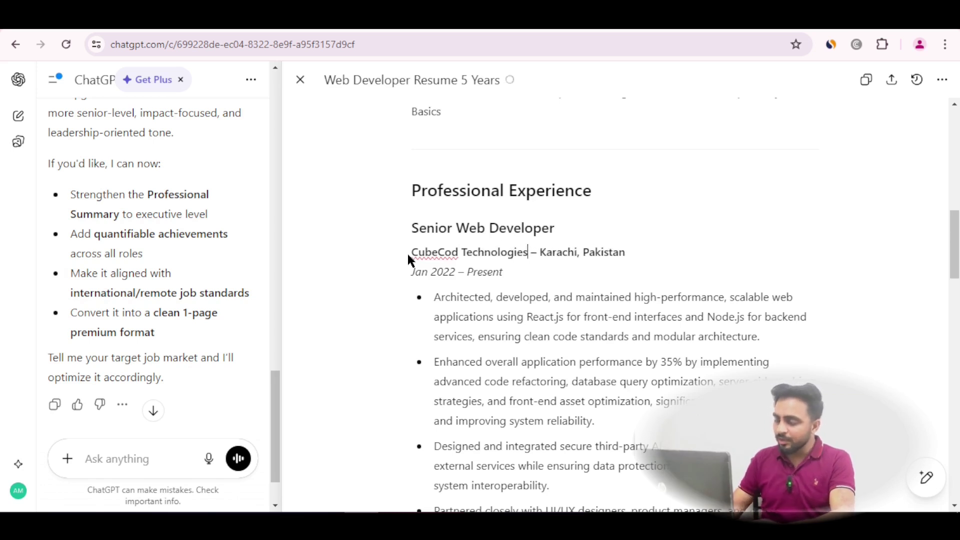
left_click_drag(569, 225, 392, 228)
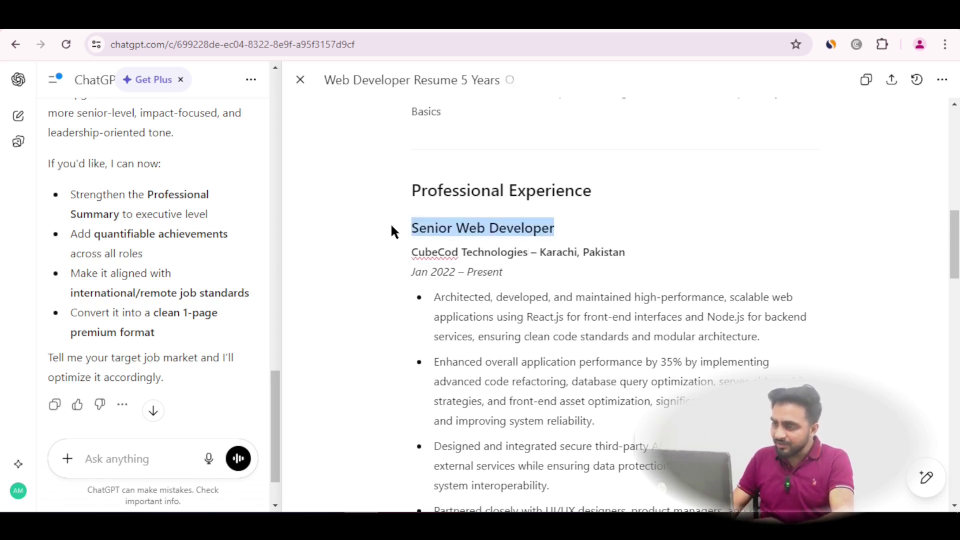
type("Founder")
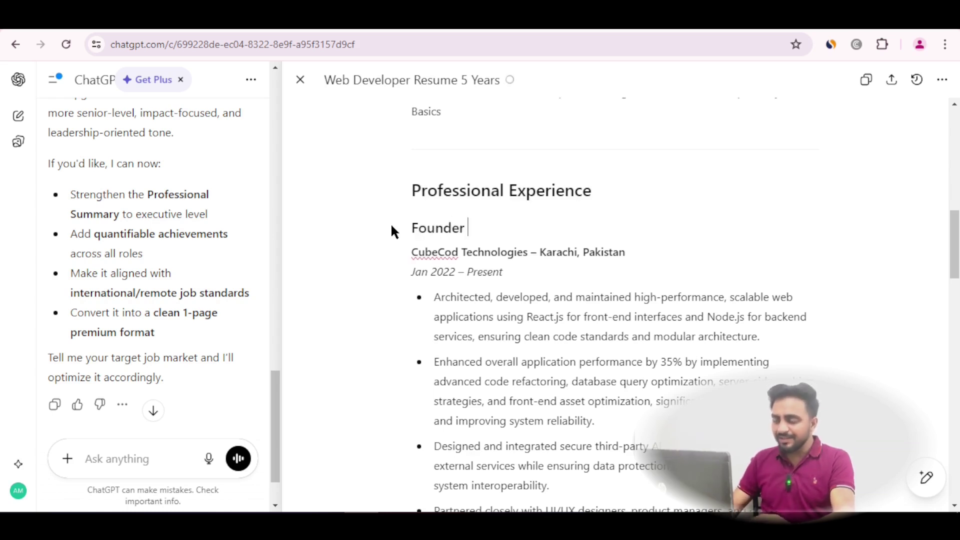
left_click(510, 308)
scroll(548, 285, "down", 2)
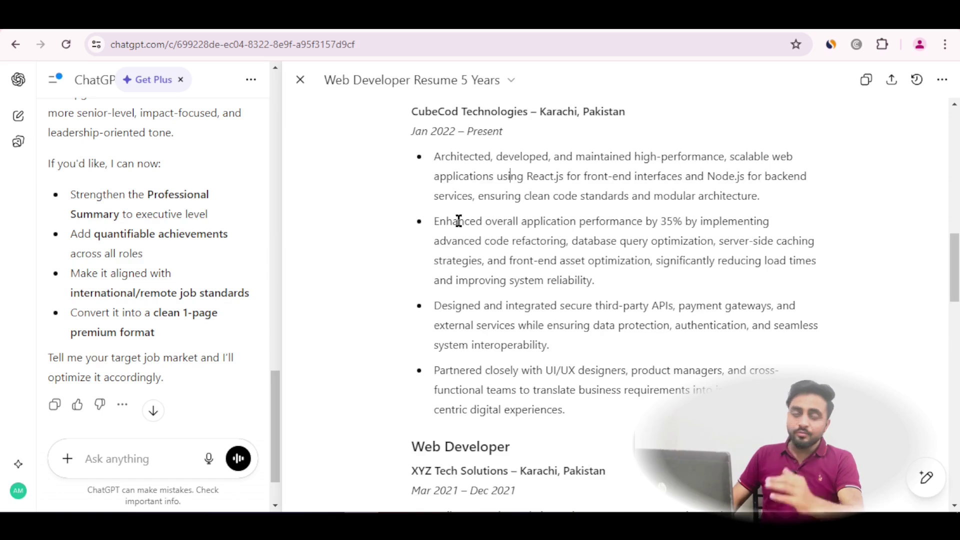
scroll(518, 320, "down", 1)
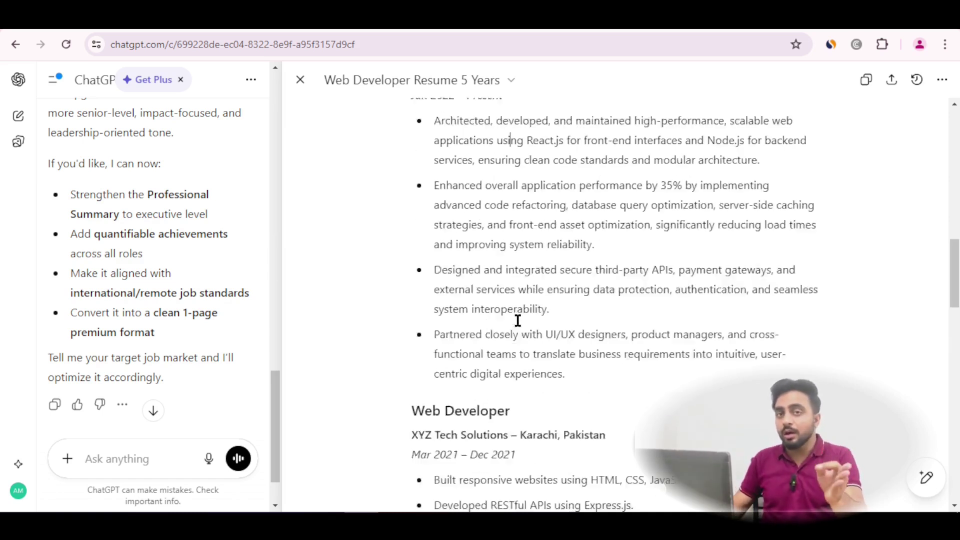
scroll(517, 321, "down", 1)
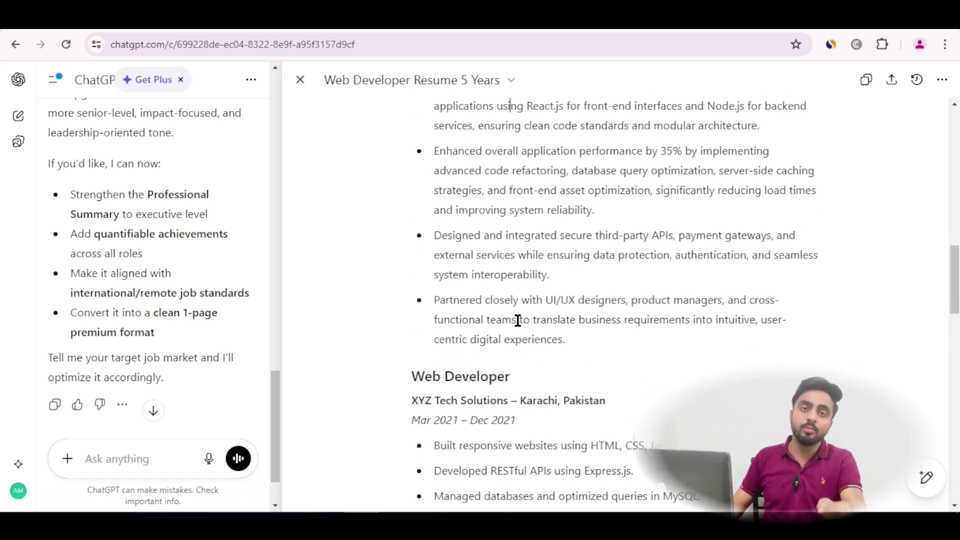
scroll(517, 320, "down", 15)
Select the Projects entries from E-Commerce Website down and request 'make this in a table format'
left_click_drag(633, 408, 366, 233)
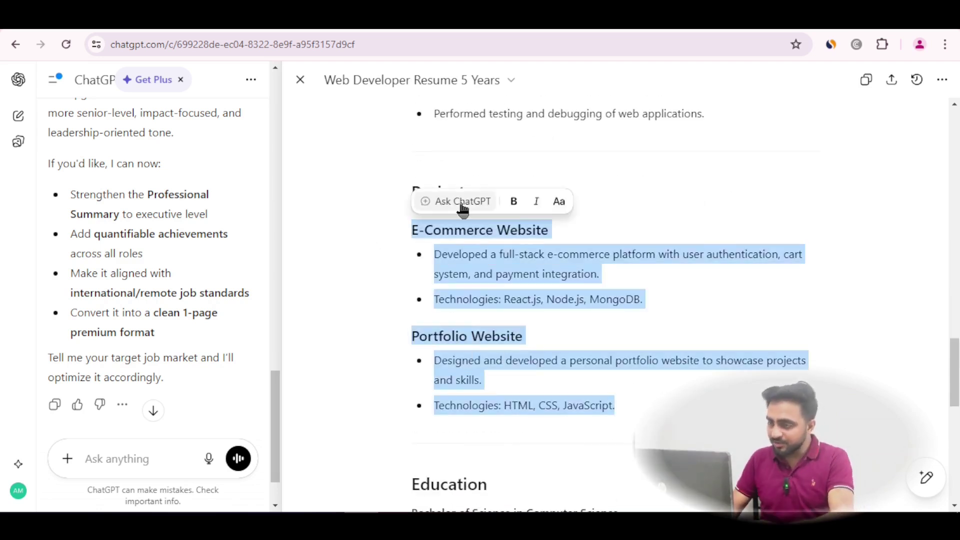
left_click(463, 205)
type("make this in a tab")
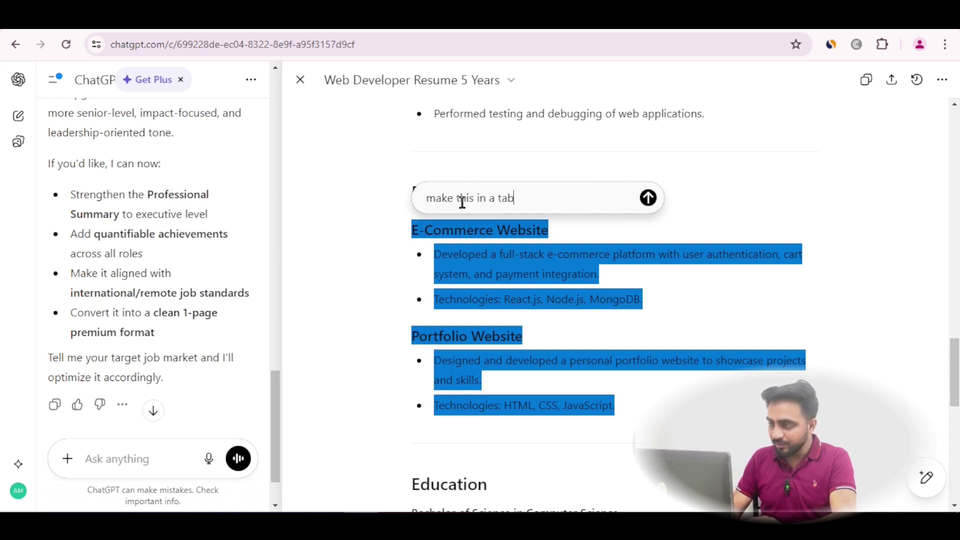
type("le for")
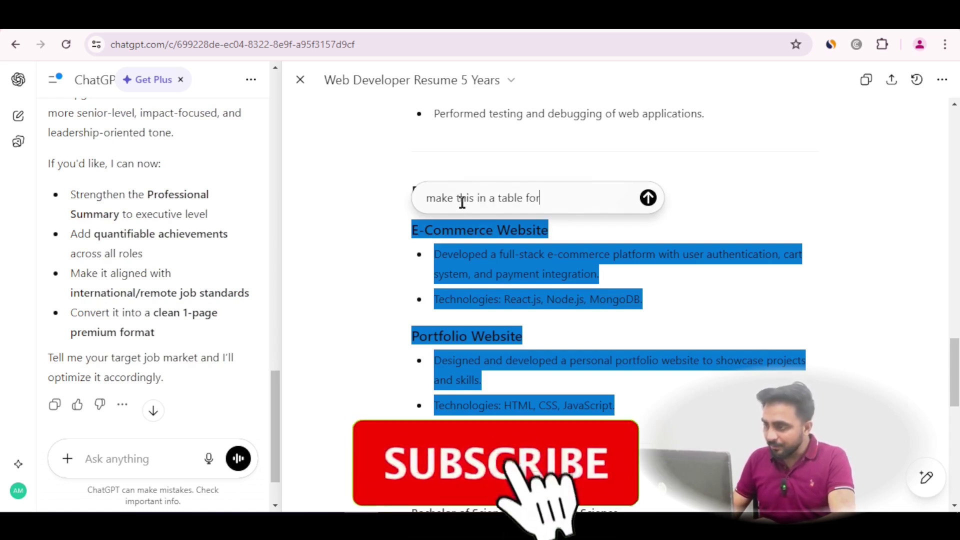
type("mat")
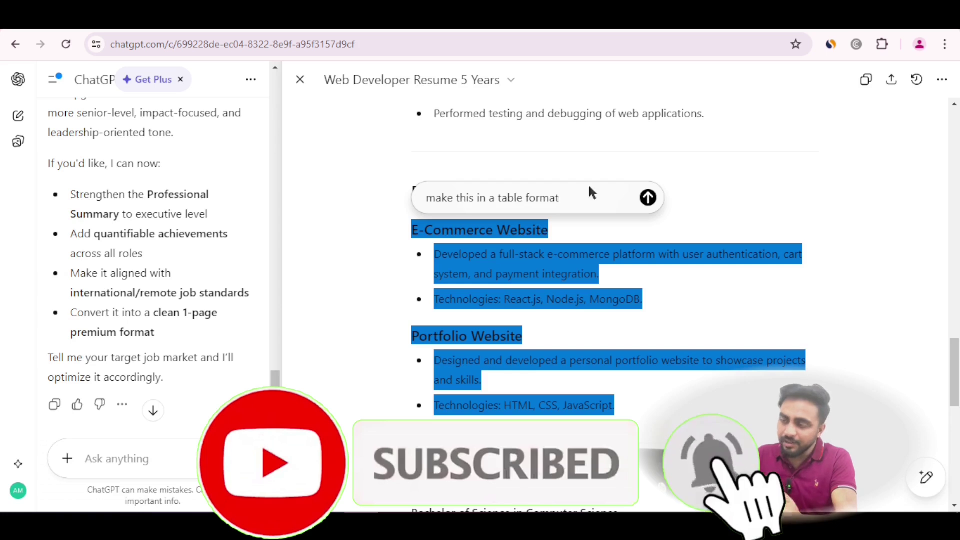
left_click(649, 198)
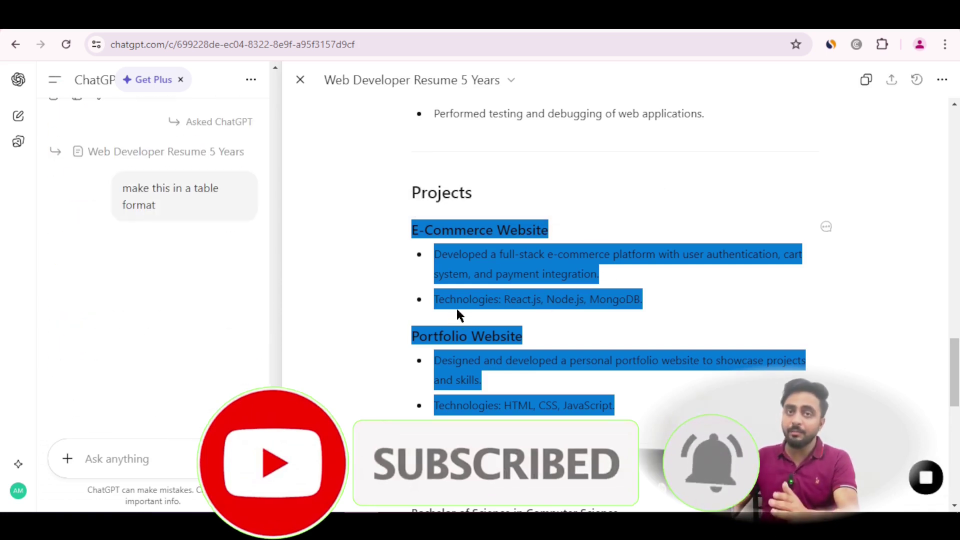
scroll(570, 300, "down", 2)
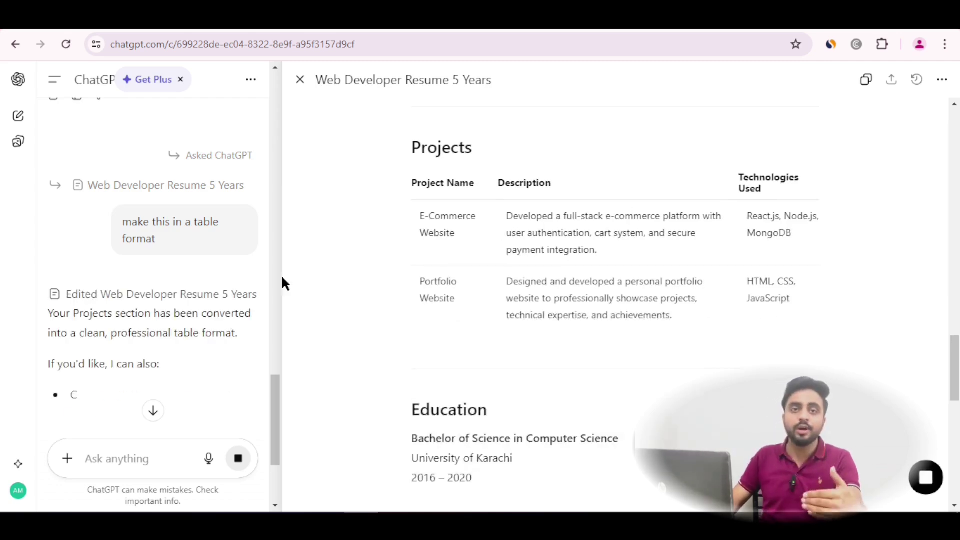
scroll(212, 304, "down", 3)
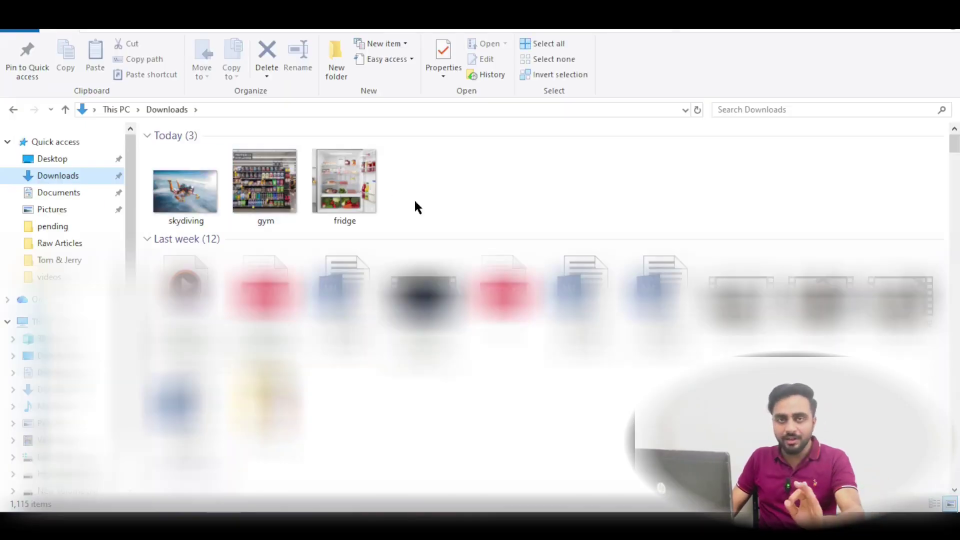
Send the fridge photo from Downloads with a question asking for the best, fastest recipe
left_click(356, 189)
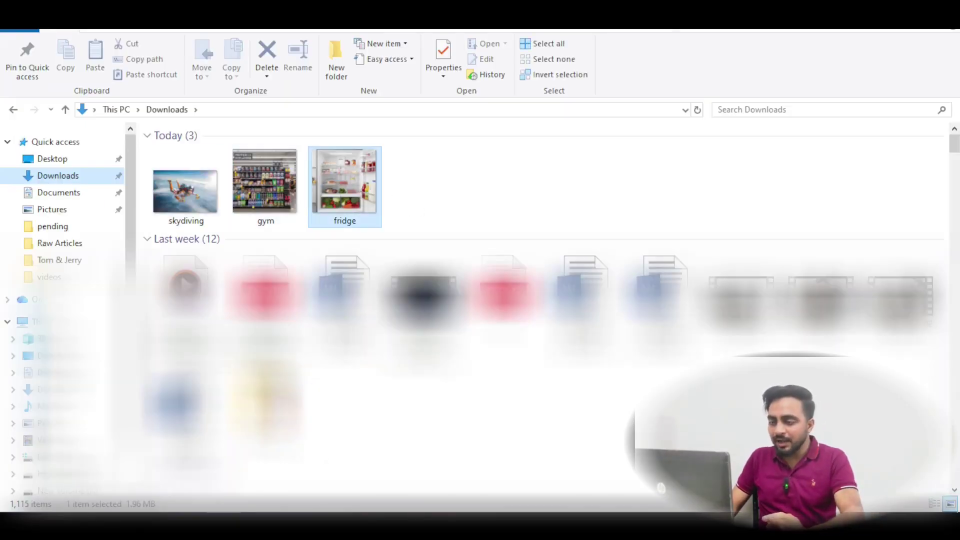
left_click(362, 480)
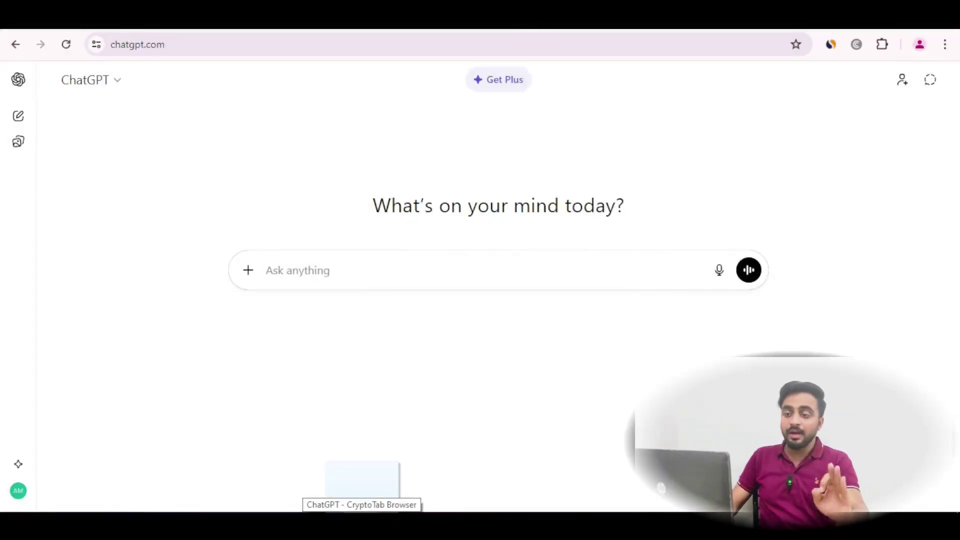
left_click_drag(362, 492, 313, 284)
type("in")
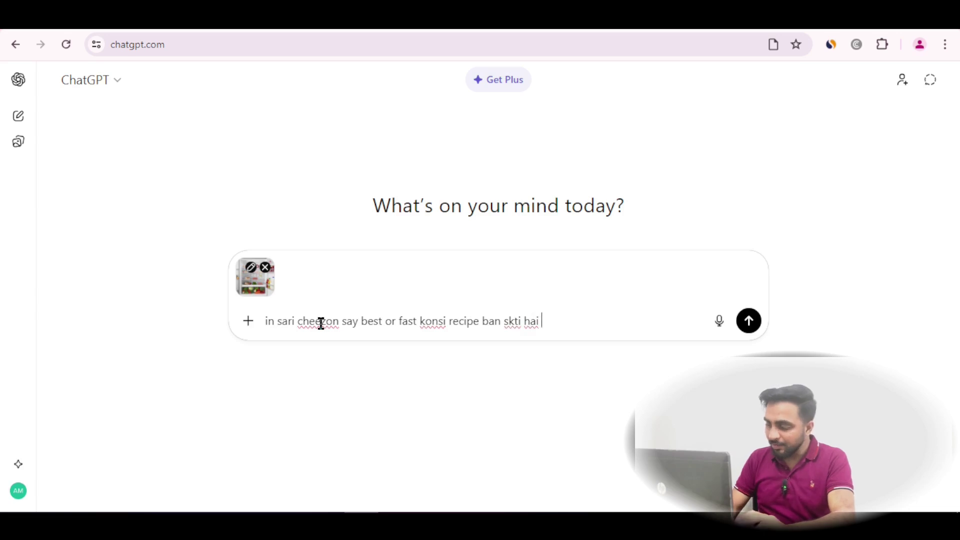
left_click_drag(265, 322, 550, 333)
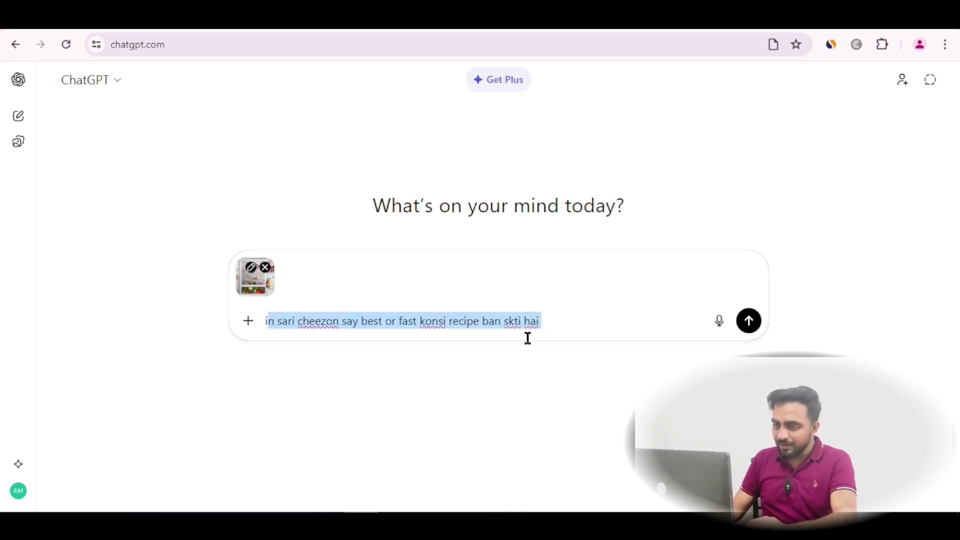
left_click(561, 323)
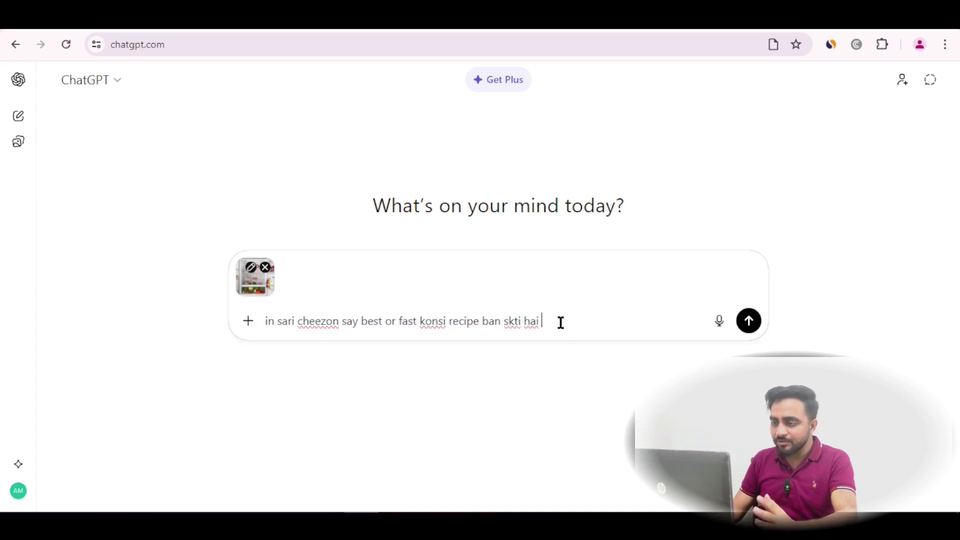
left_click(748, 321)
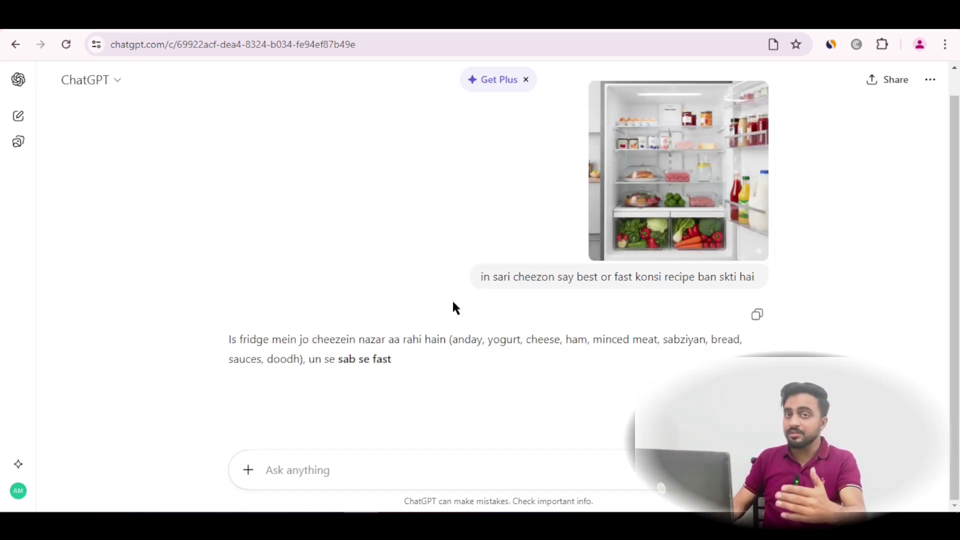
Read through the three recipe suggestions, from Veggie Omelette to the 5-minute Ham & Cheese Sandwich
right_click(440, 312)
left_click(301, 294)
scroll(310, 312, "down", 1)
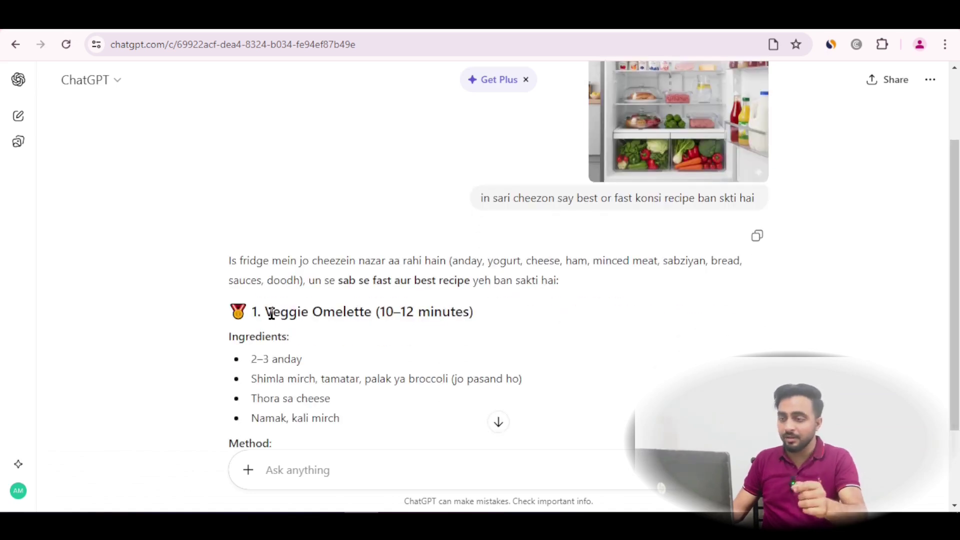
scroll(317, 298, "down", 3)
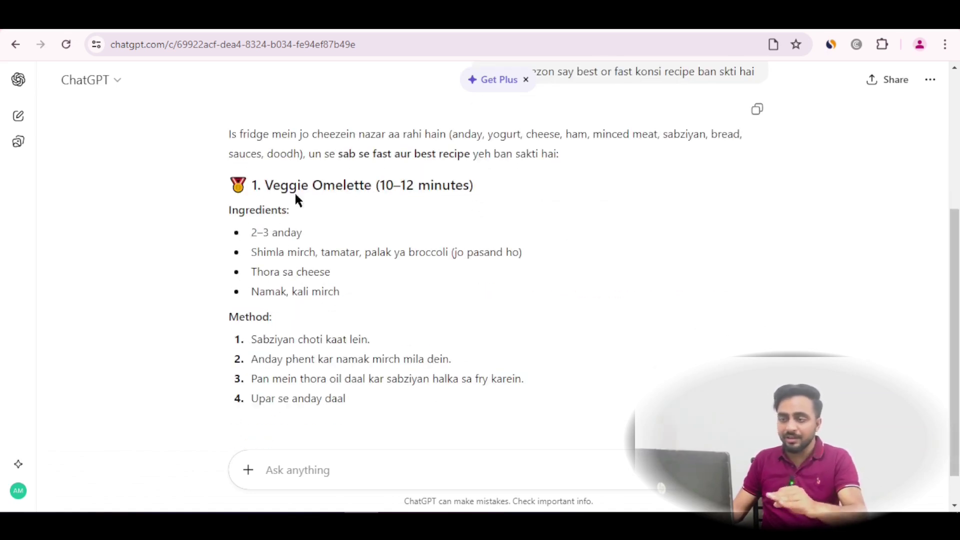
scroll(291, 239, "down", 1)
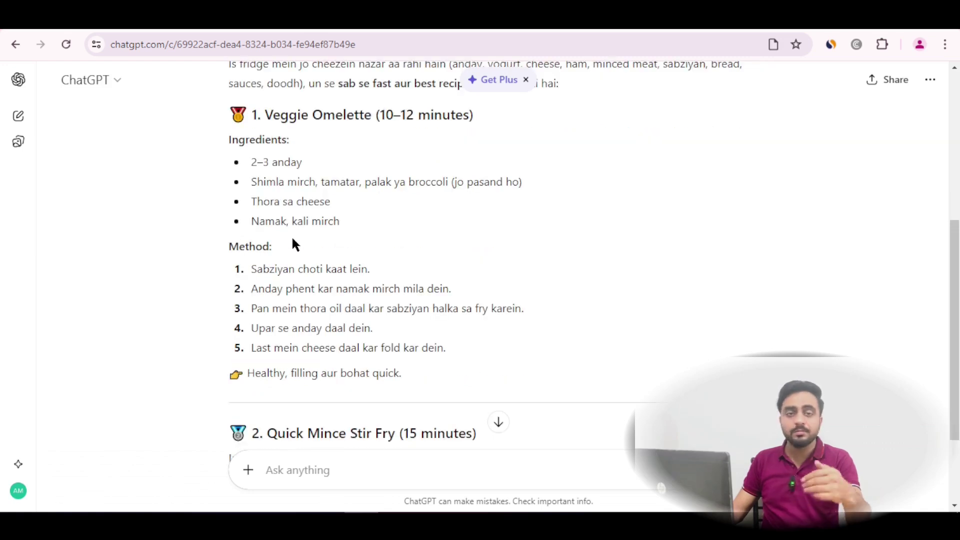
scroll(293, 244, "down", 2)
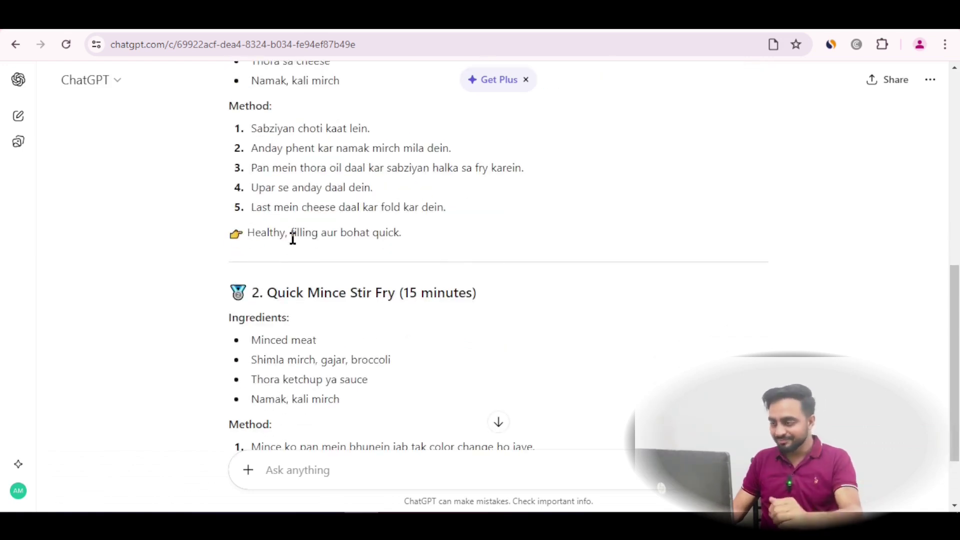
scroll(293, 237, "up", 4)
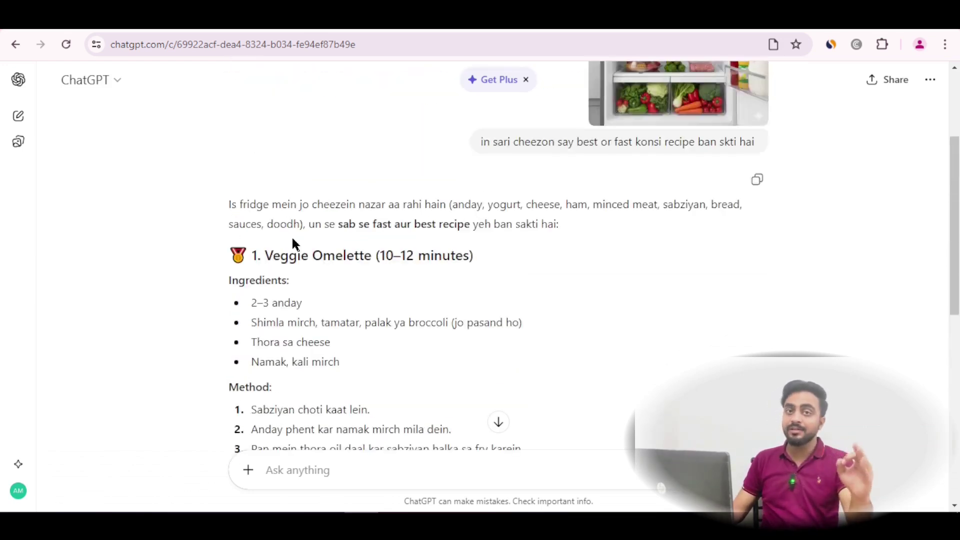
scroll(296, 240, "down", 1)
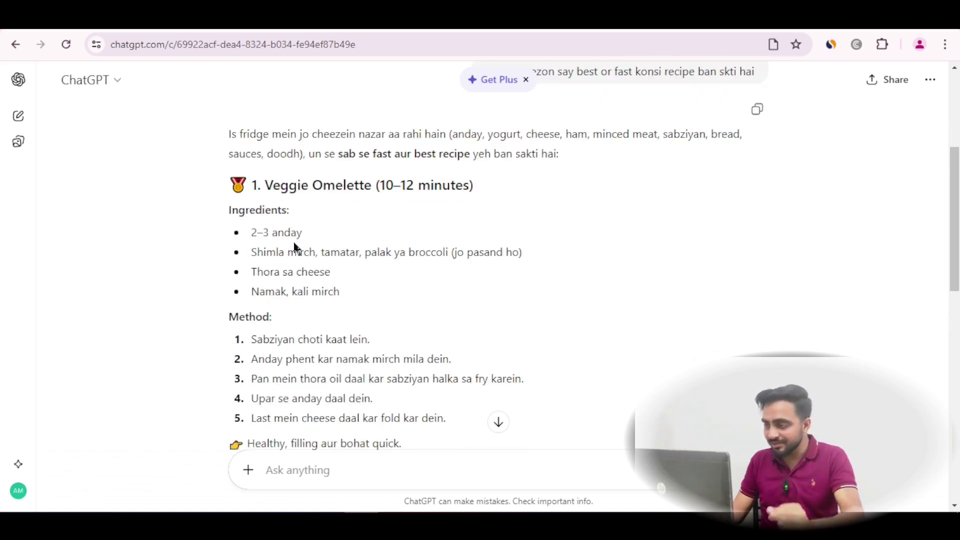
triple_click(271, 187)
left_click(270, 188)
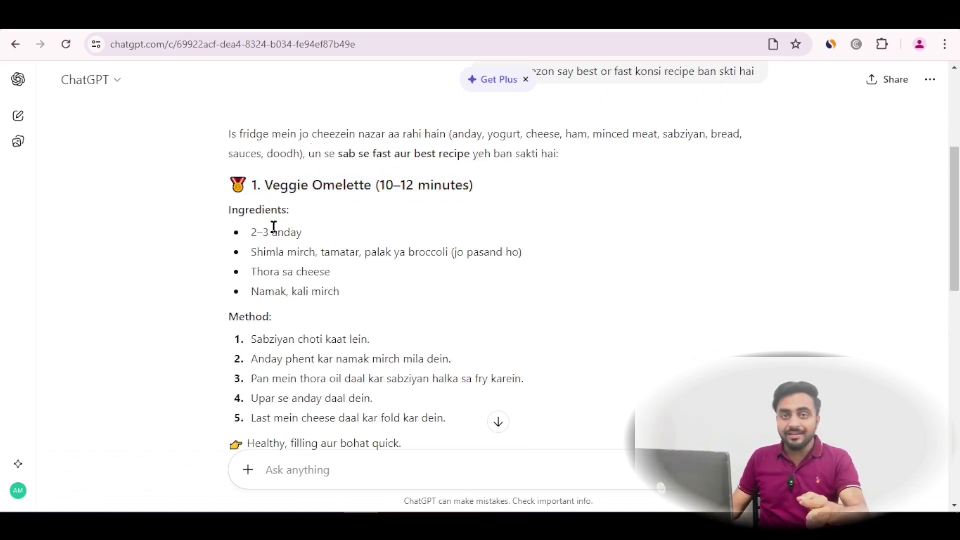
scroll(274, 226, "down", 8)
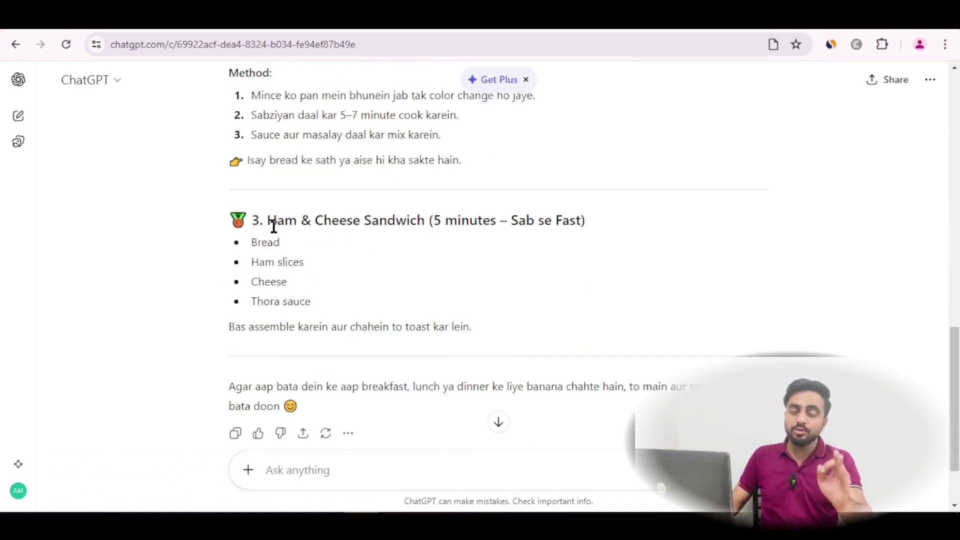
scroll(274, 226, "down", 2)
scroll(320, 231, "up", 1)
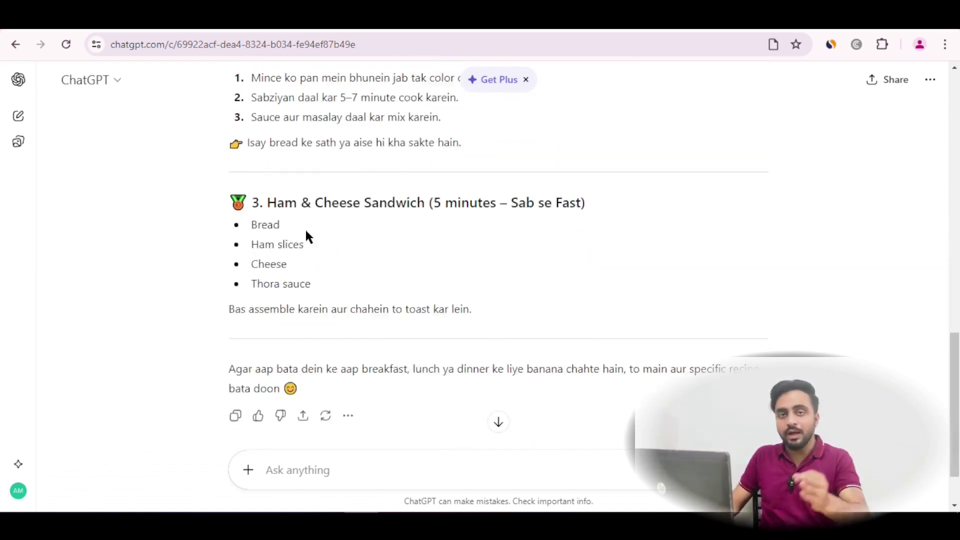
scroll(441, 220, "up", 5)
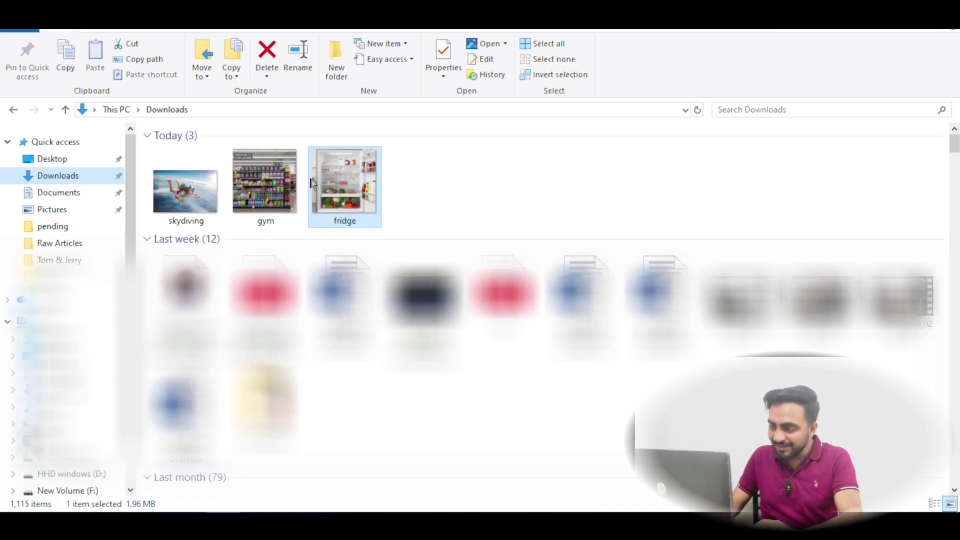
Attach the gym photo to a question asking which proteins it shows, correcting 'proteins' via spell-check
left_click(278, 185)
left_click_drag(278, 185, 363, 475)
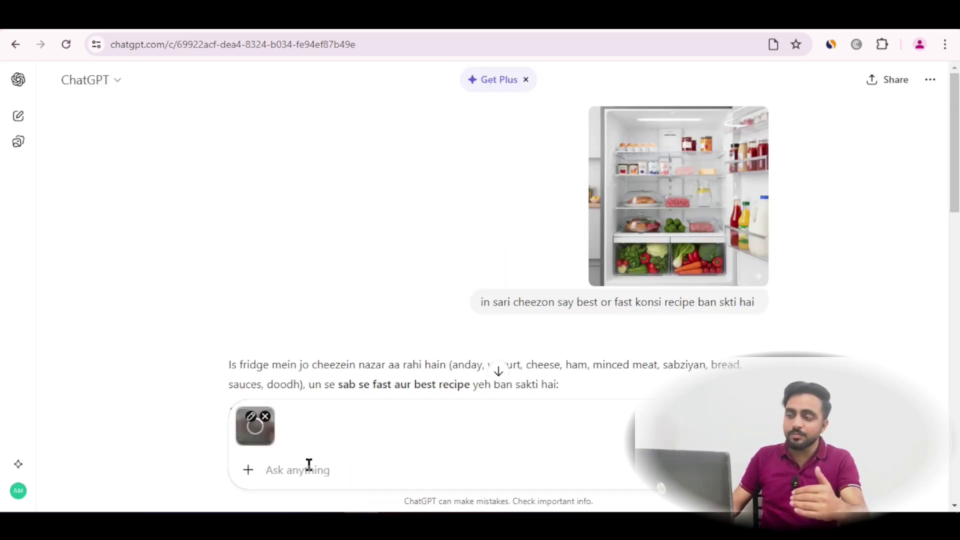
type("which protien")
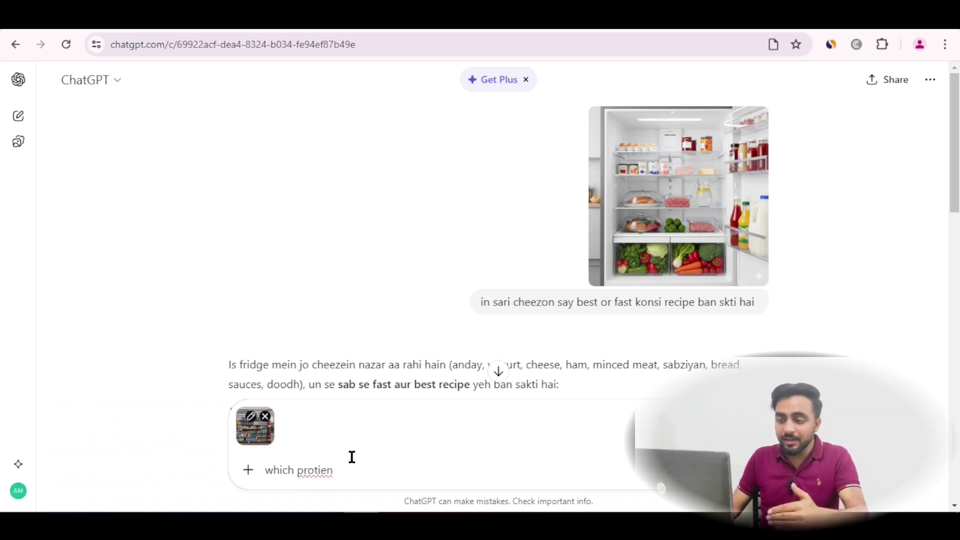
right_click(318, 465)
left_click(378, 209)
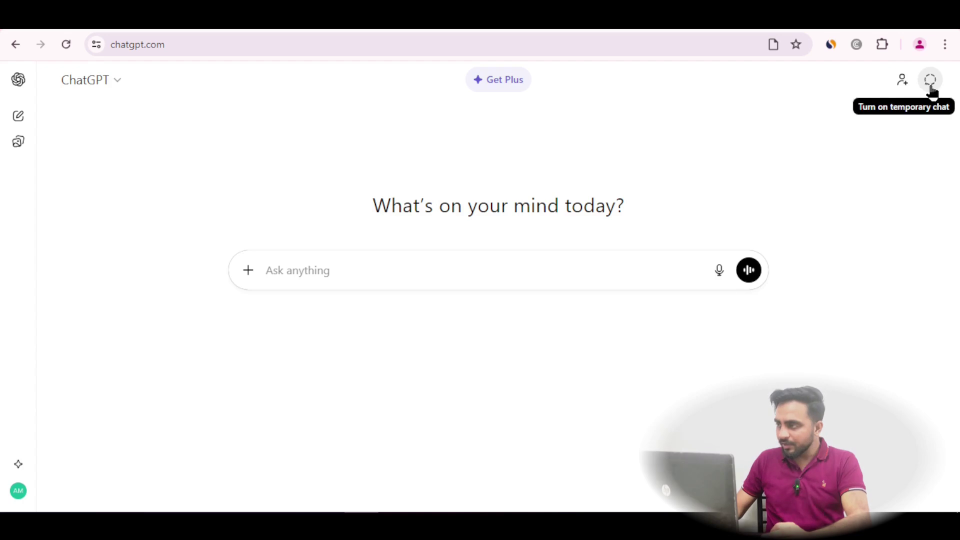
Switch to a temporary chat and highlight its heading and explanation text
left_click(930, 82)
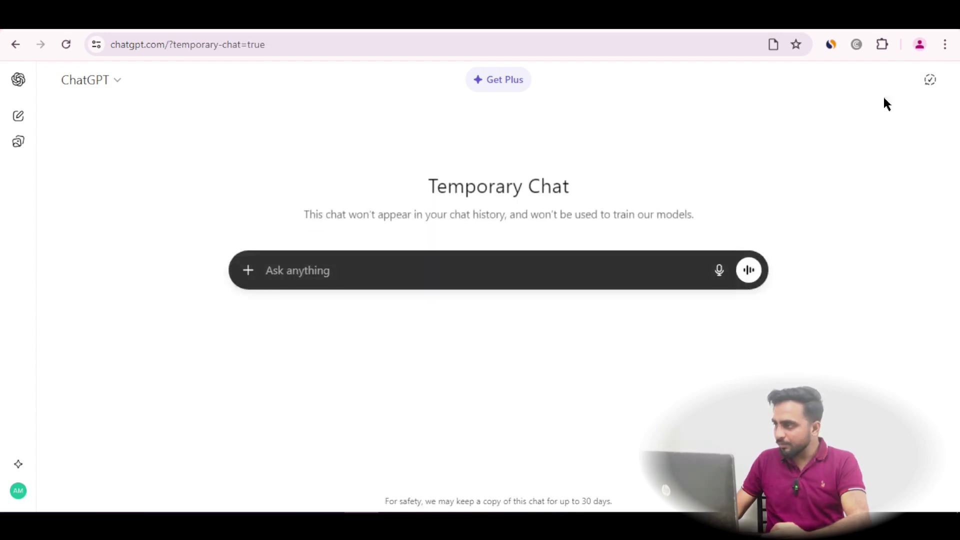
left_click_drag(431, 186, 589, 190)
left_click(394, 211)
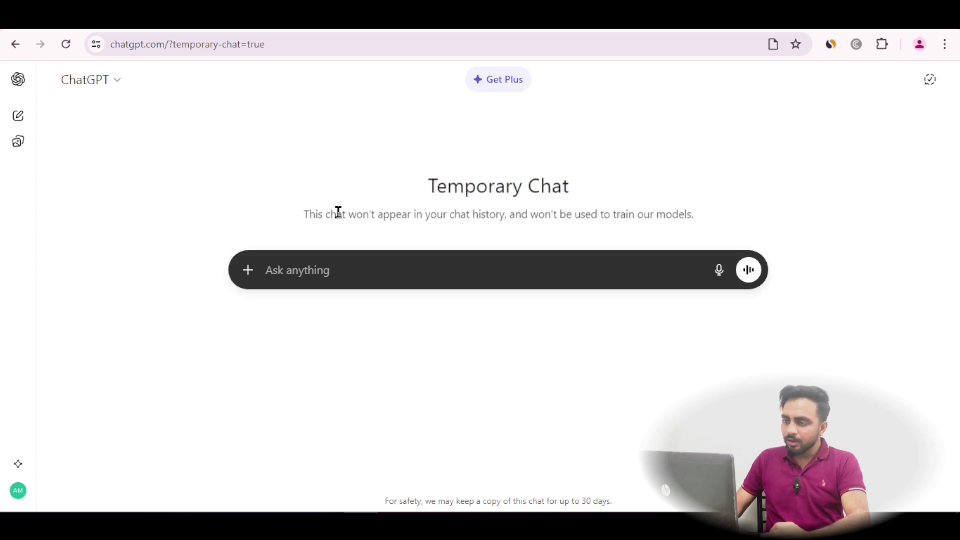
left_click_drag(303, 216, 682, 212)
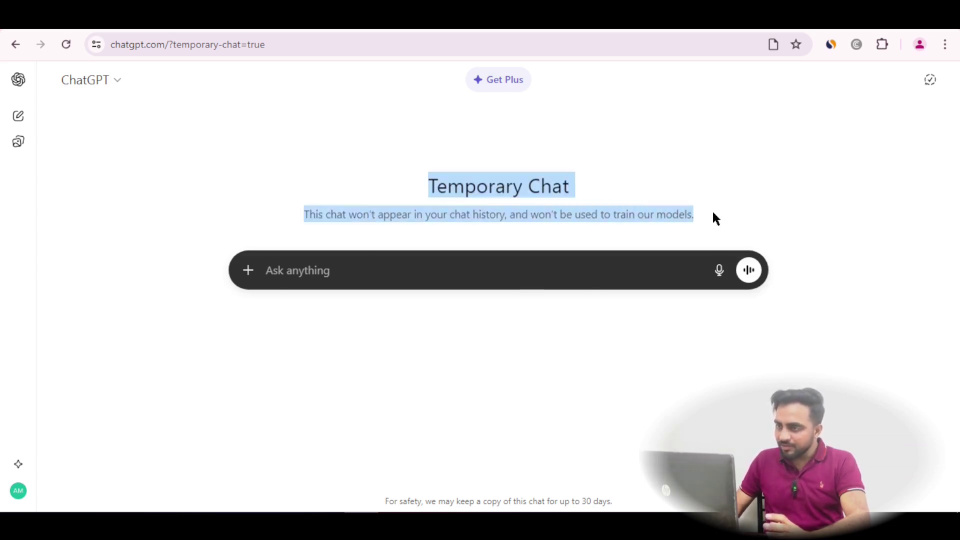
left_click(610, 217)
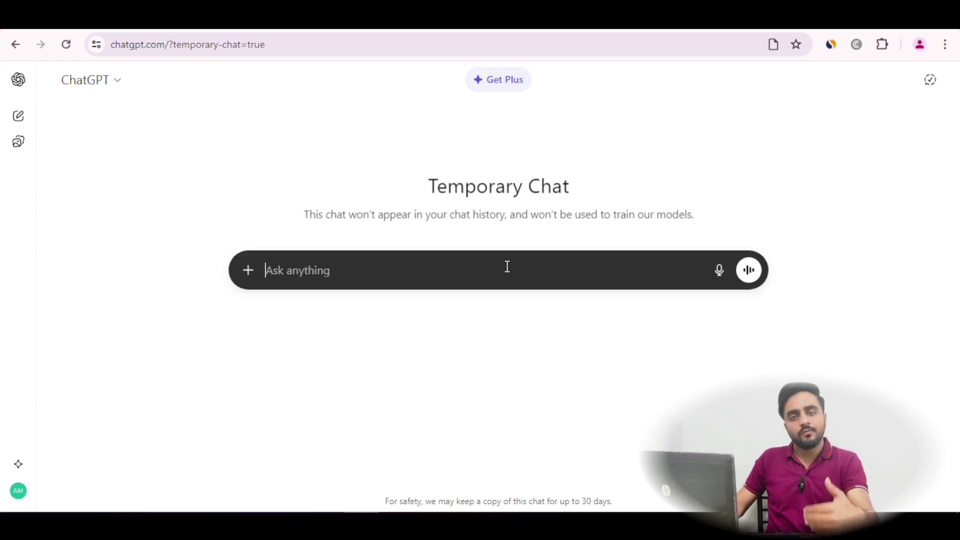
Send a message about salary and family expenses, read the reply, then turn temporary chat off
type("I")
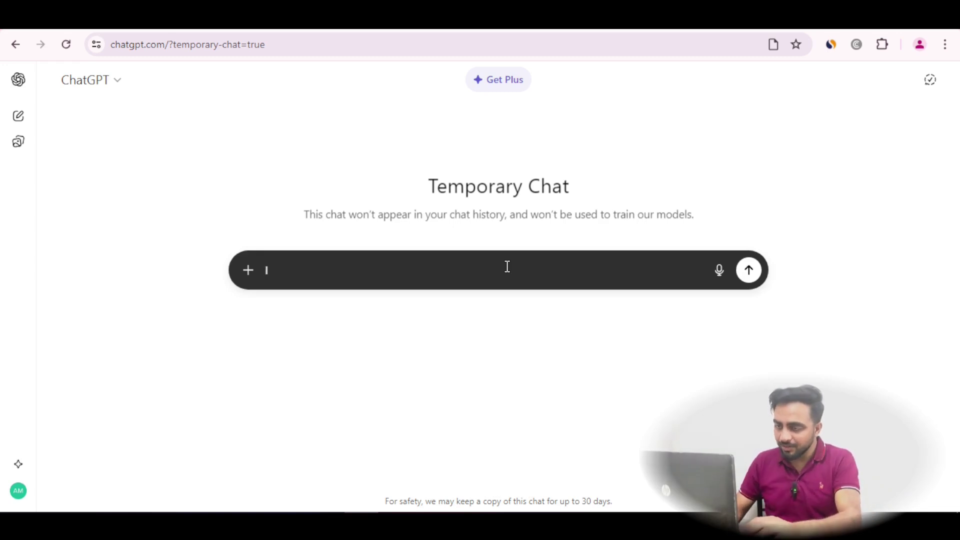
type("Am Ammar Manzar i want to discuss my salary and family expenses")
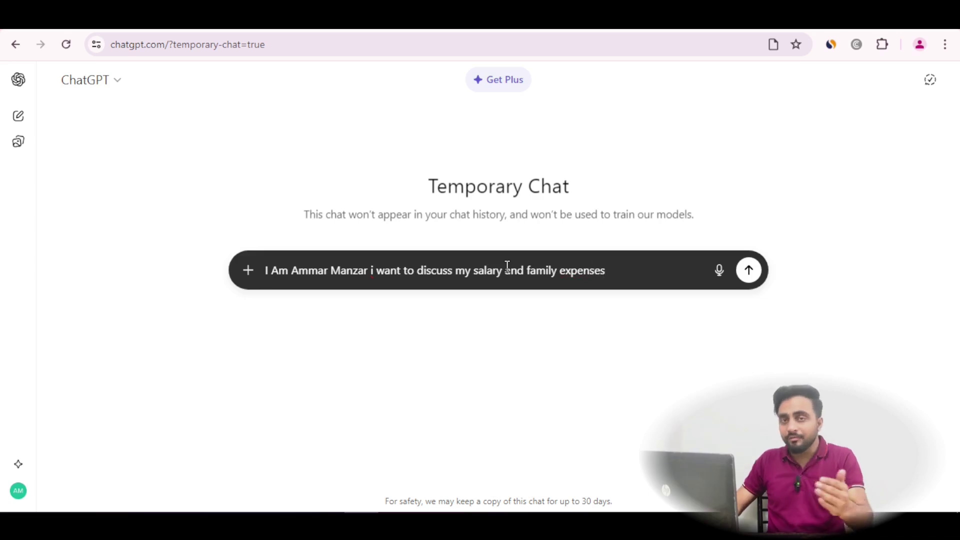
key("Return")
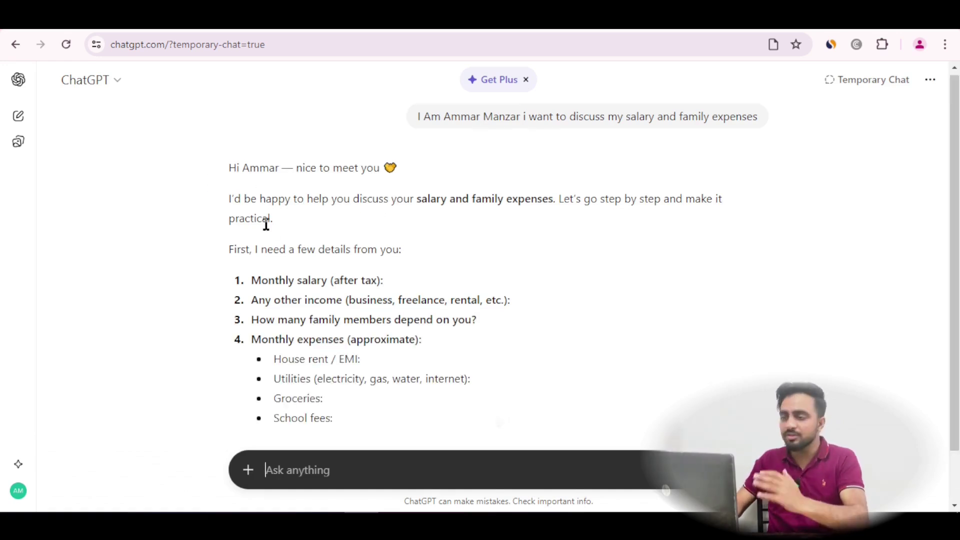
scroll(283, 227, "down", 2)
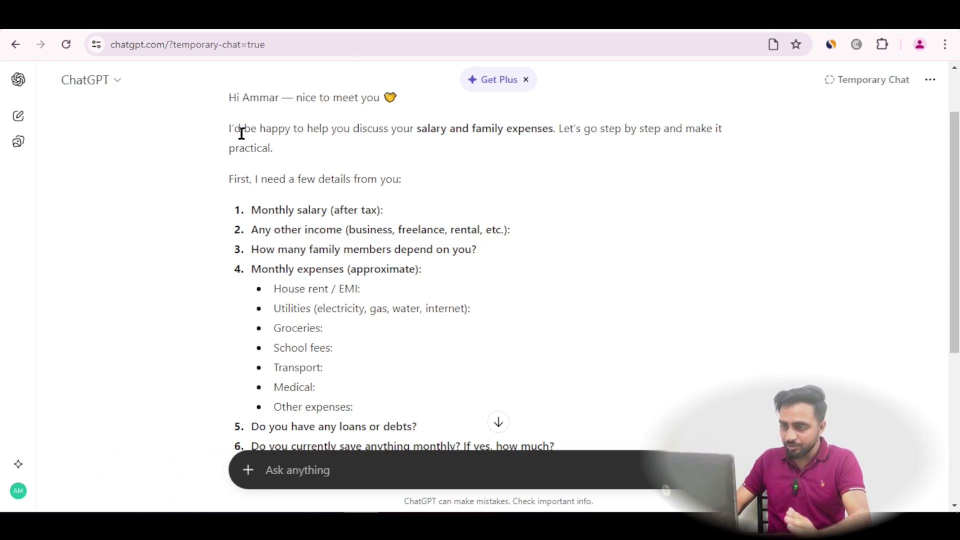
scroll(239, 131, "down", 5)
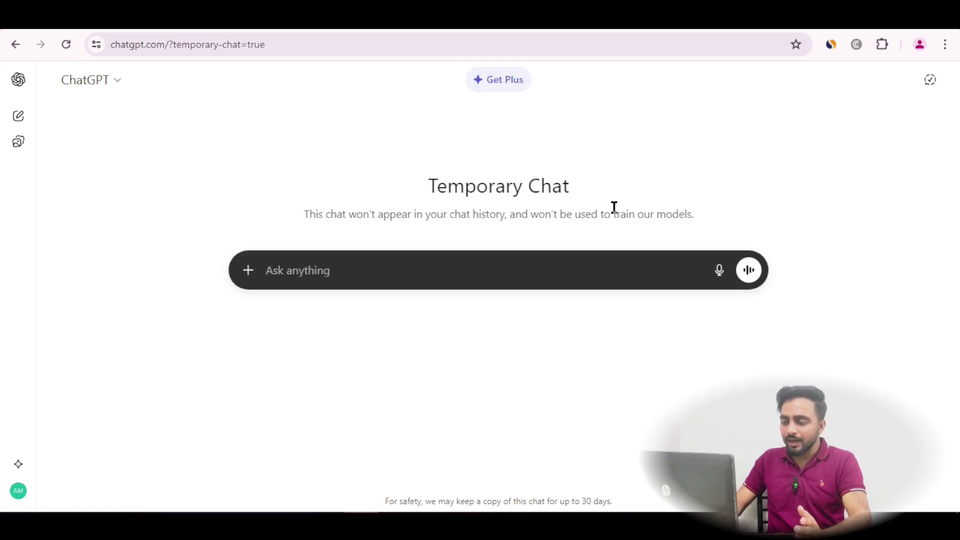
left_click(929, 80)
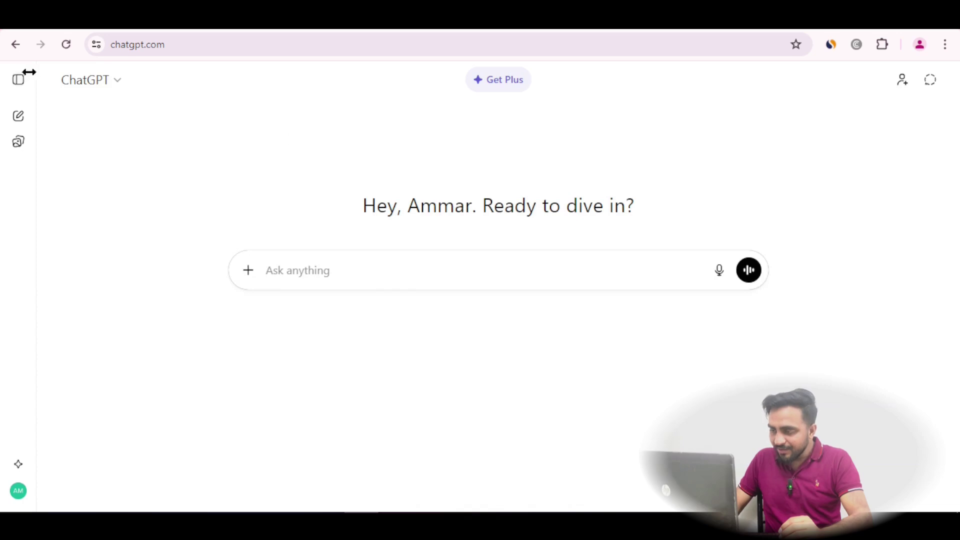
Open the Apps directory from the sidebar, dismiss the memory announcement, and browse Lifestyle apps
left_click(18, 79)
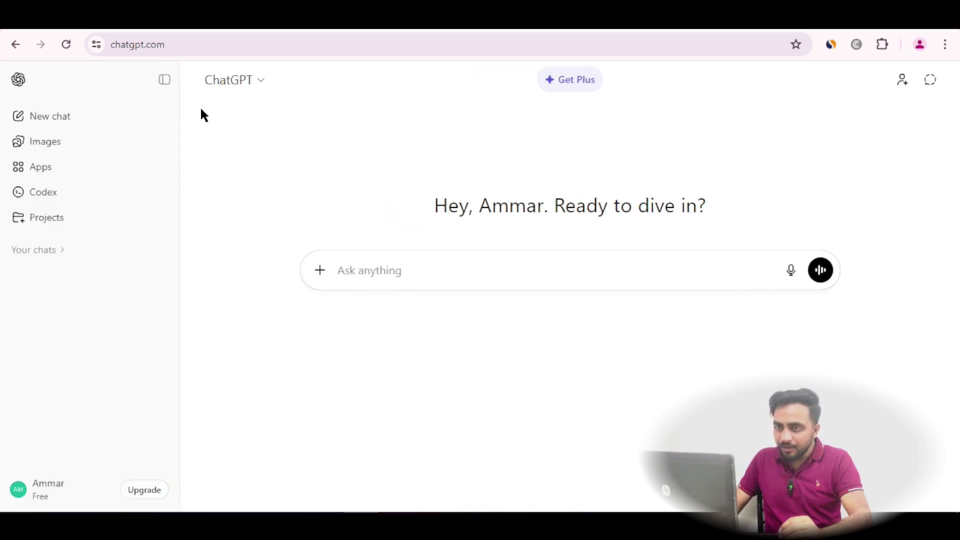
left_click(60, 174)
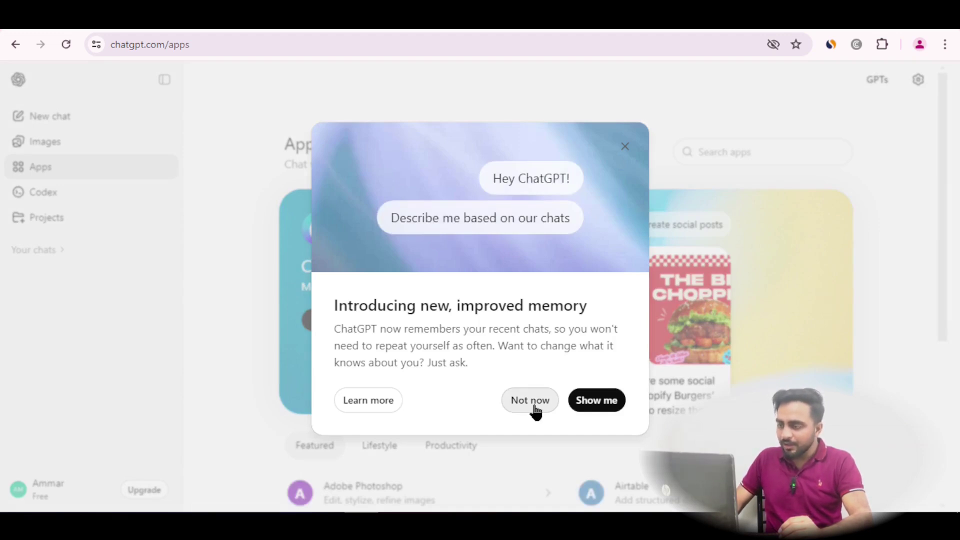
left_click(534, 406)
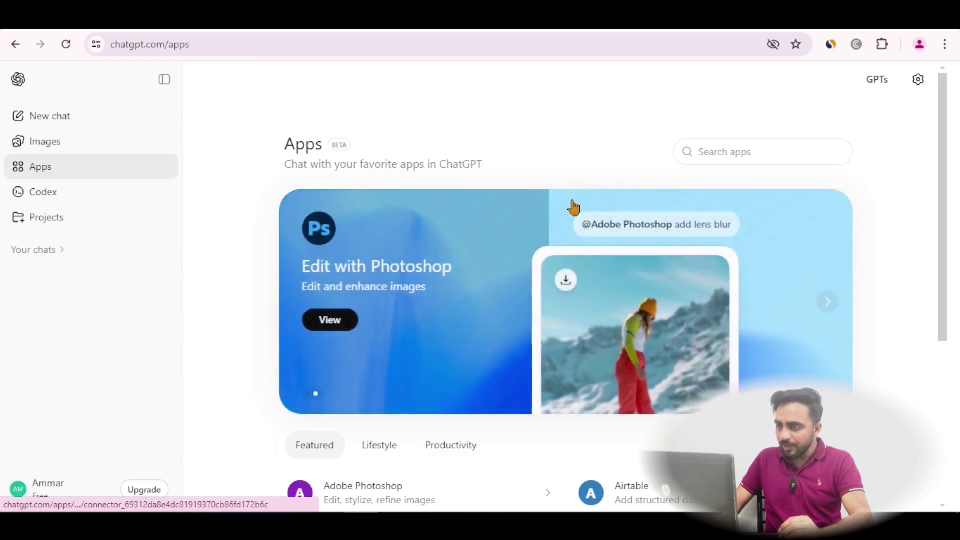
scroll(553, 278, "down", 5)
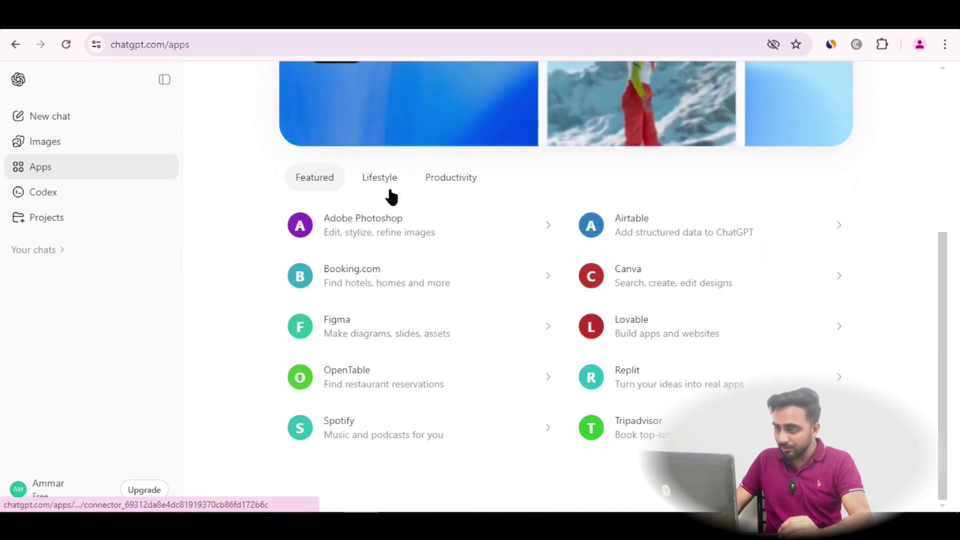
left_click(397, 181)
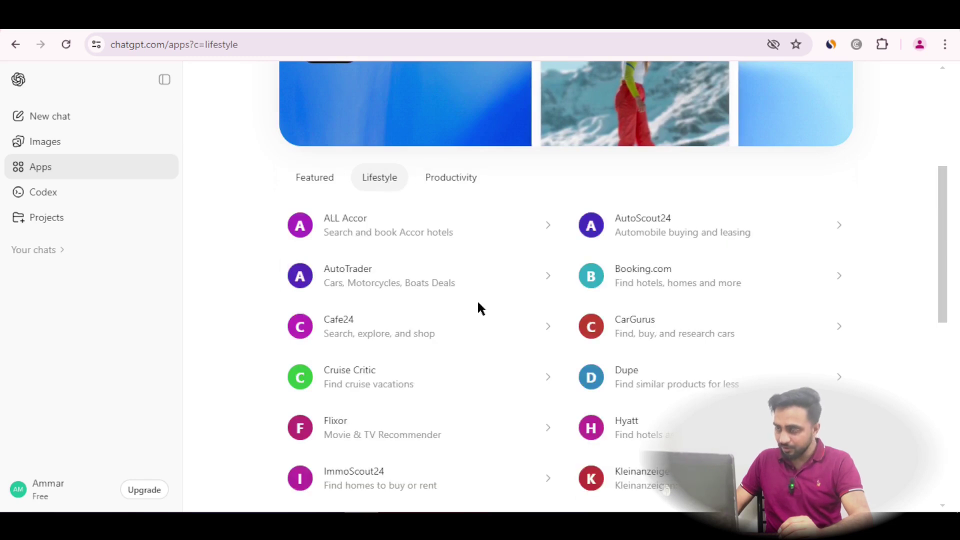
scroll(479, 309, "down", 5)
scroll(480, 311, "down", 4)
scroll(561, 331, "up", 12)
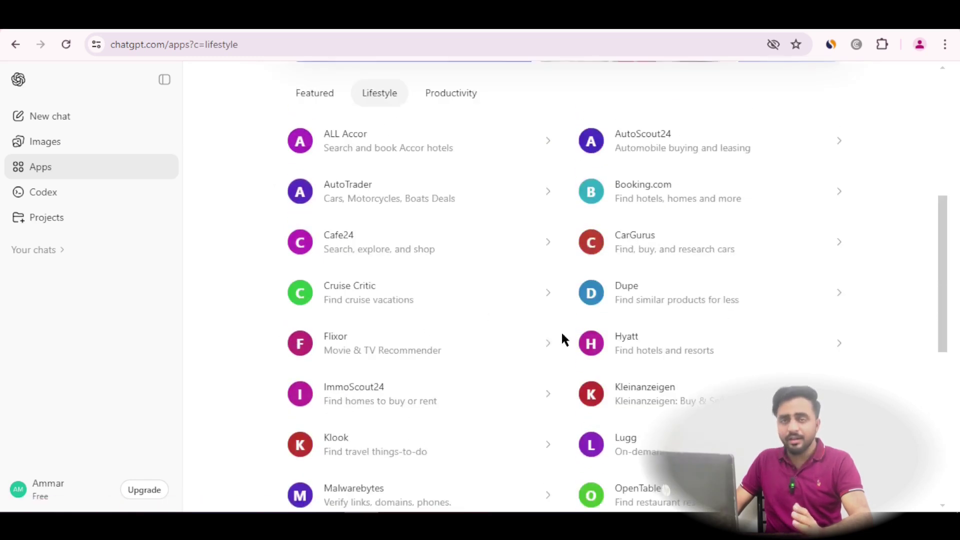
scroll(457, 350, "down", 4)
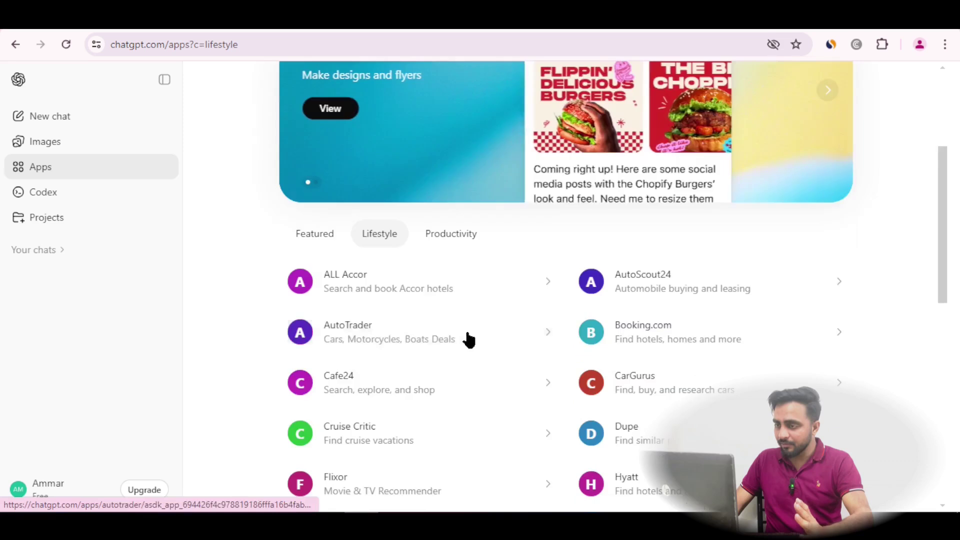
Scroll through the Productivity apps, return to the top, and focus the Search apps box
left_click(459, 249)
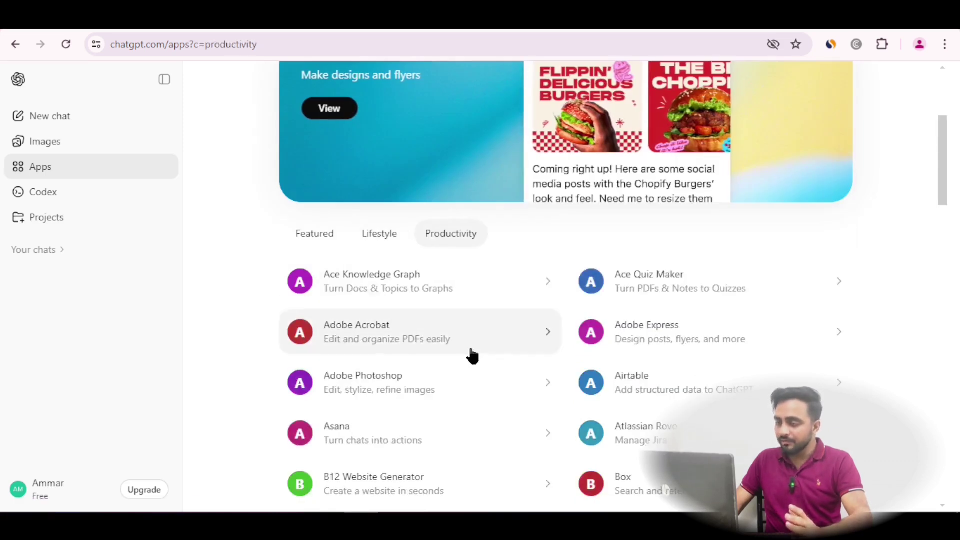
scroll(420, 330, "down", 2)
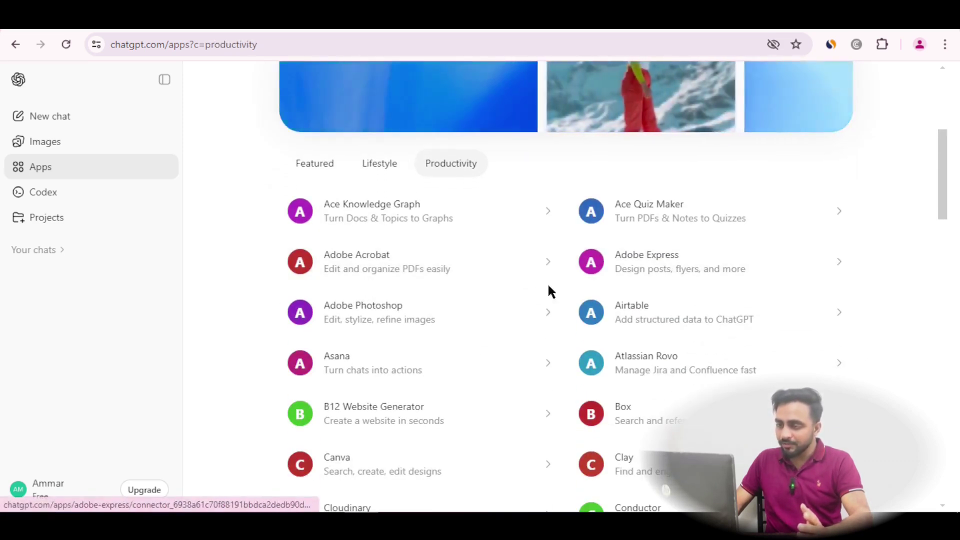
scroll(461, 310, "down", 3)
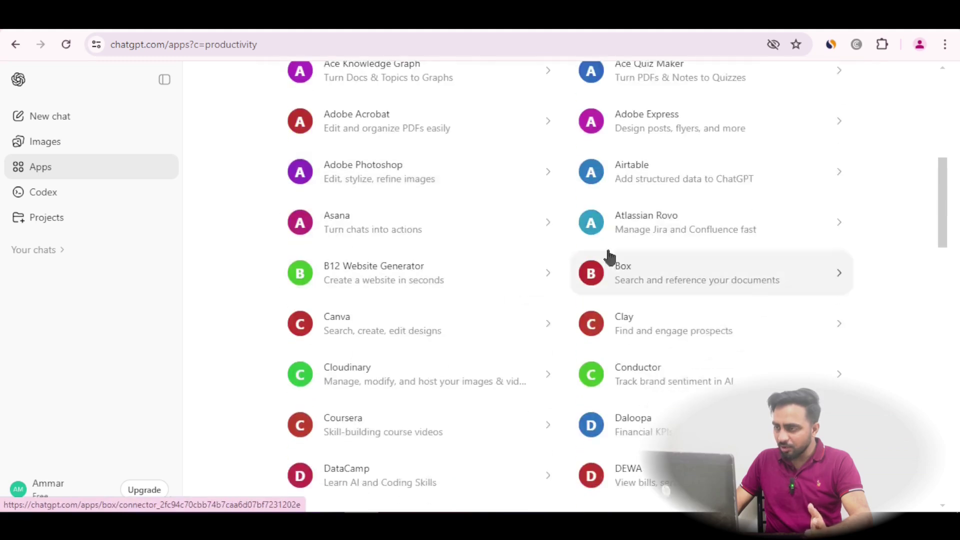
scroll(550, 305, "down", 20)
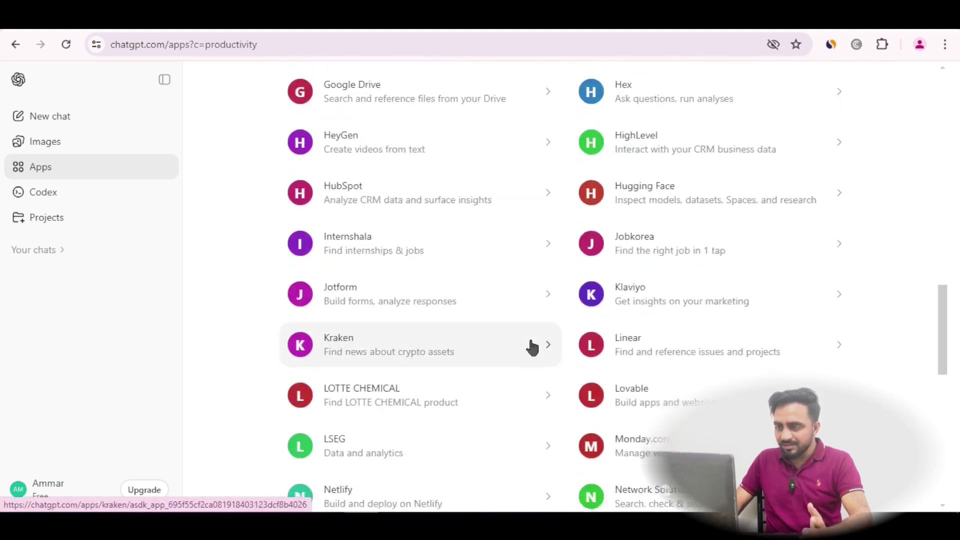
scroll(531, 347, "down", 5)
scroll(531, 347, "up", 9)
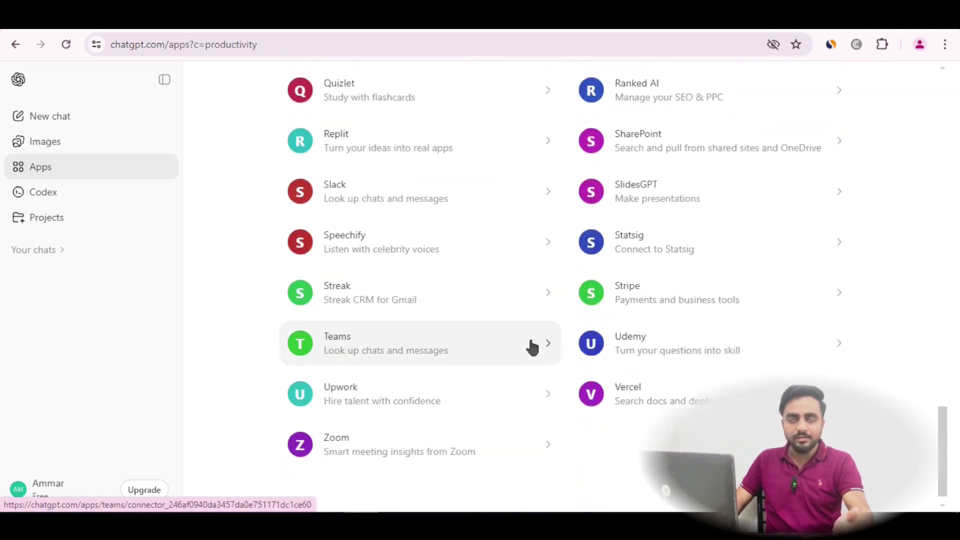
scroll(531, 347, "up", 20)
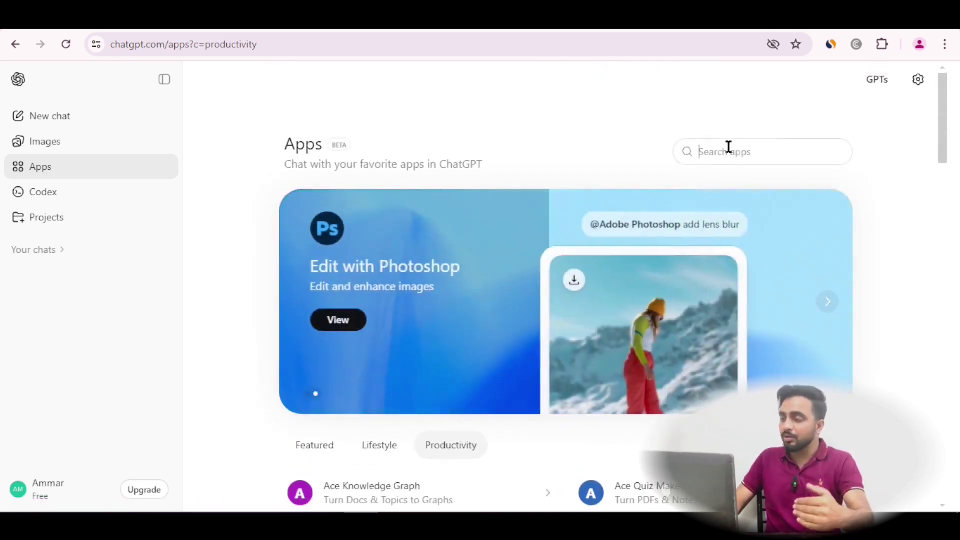
left_click(728, 147)
Search apps for 'Bookin', connect Booking.com after confirming, and start a Booking.com chat
type("Book")
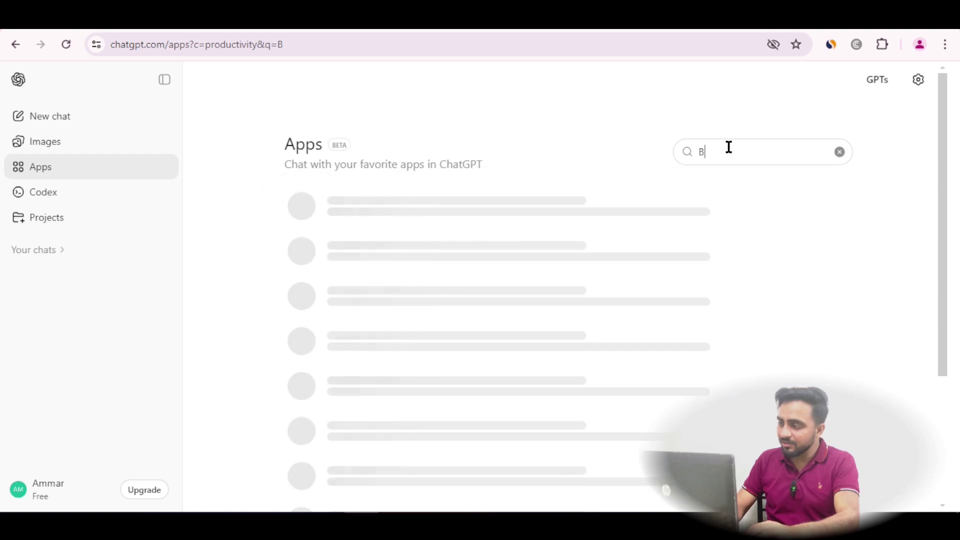
type("i")
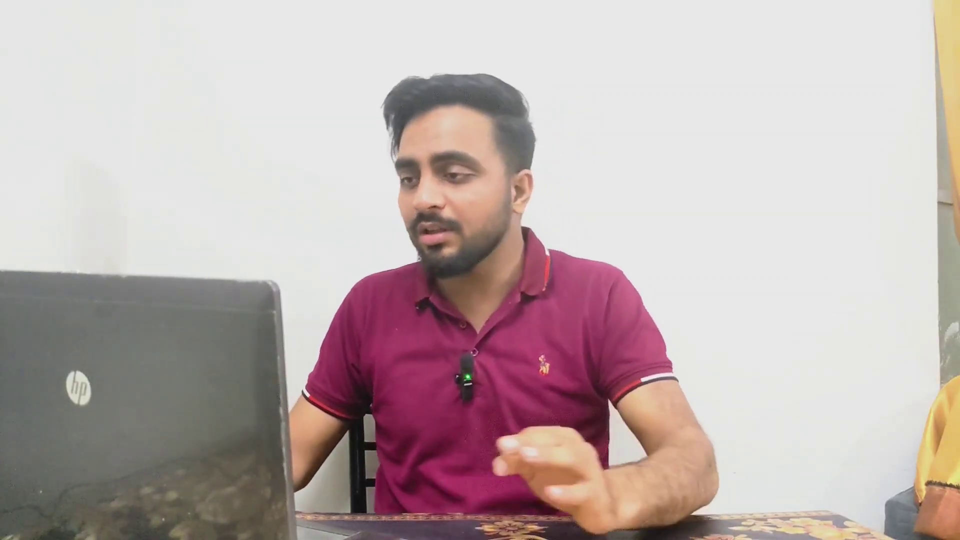
type("n")
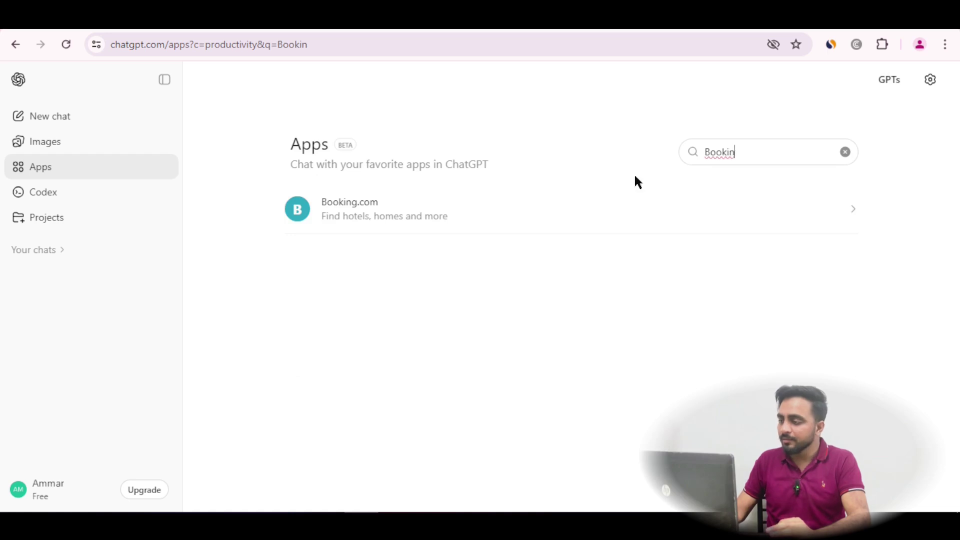
left_click(594, 216)
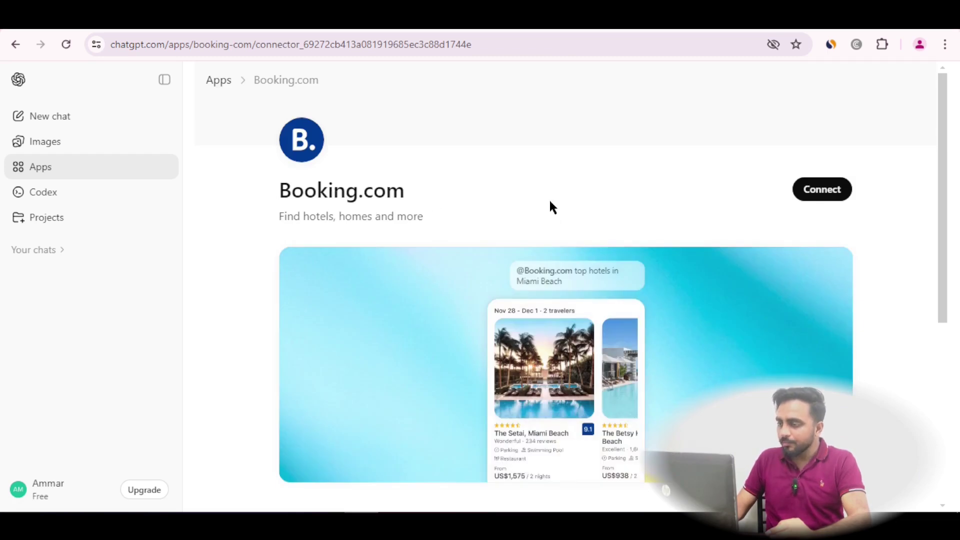
left_click(830, 189)
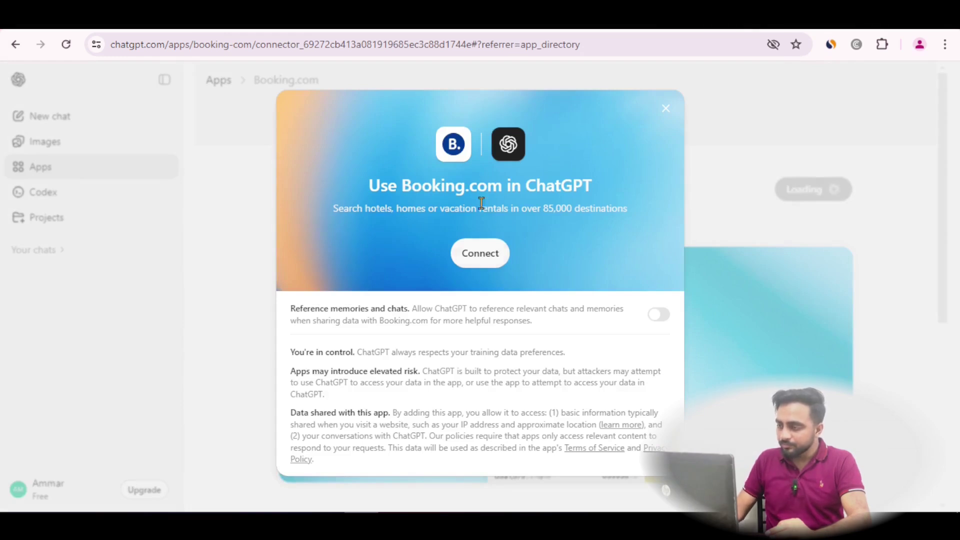
left_click(480, 253)
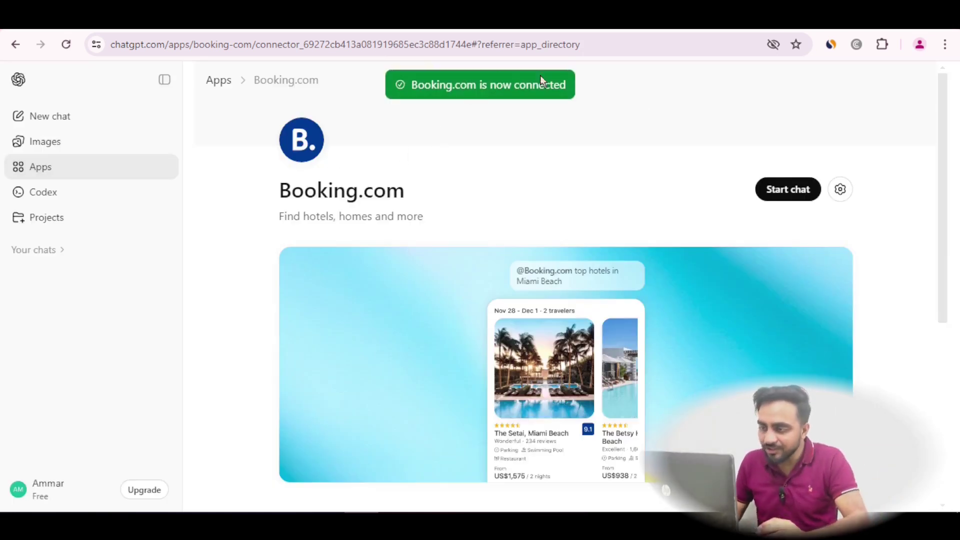
left_click(789, 195)
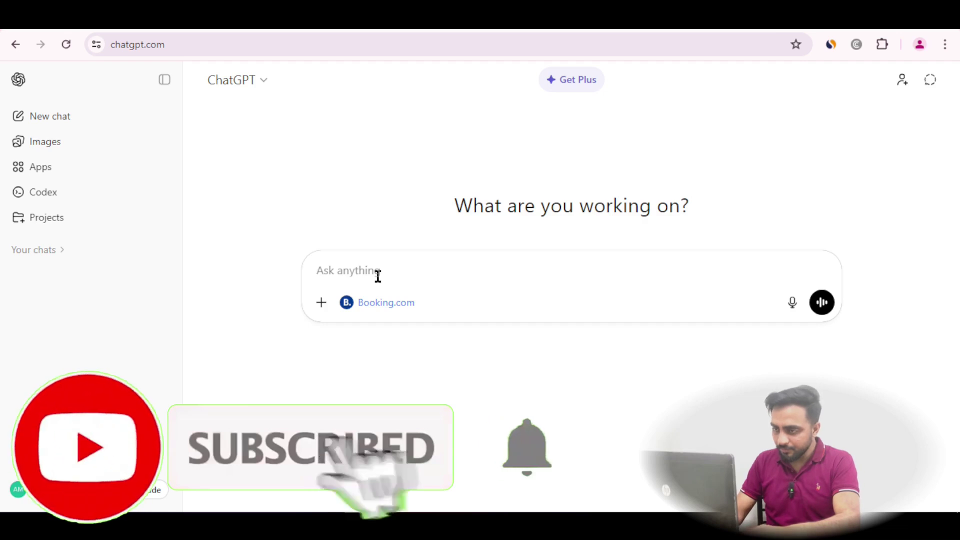
Ask in Roman Urdu which Karachi-to-UAE flights run on February 18, 2026, with prices
type("I w")
key("BackSpace")
key("BackSpace")
key("BackSpace")
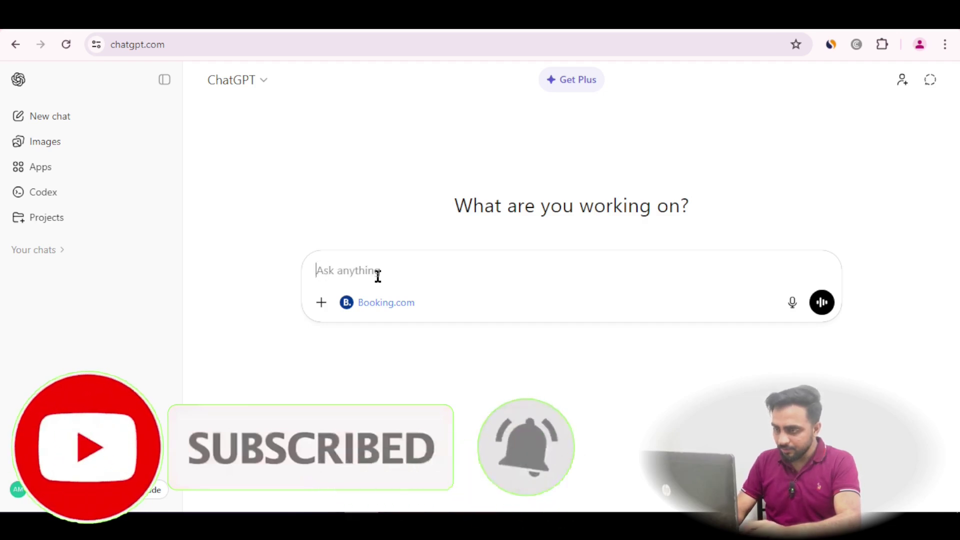
type("Do")
key("BackSpace")
key("BackSpace")
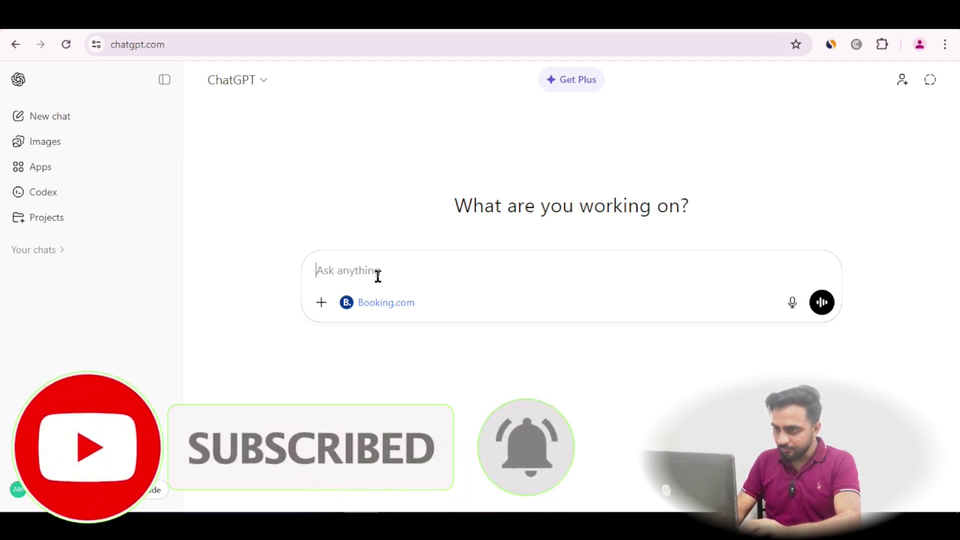
type("Feburary 18, 202")
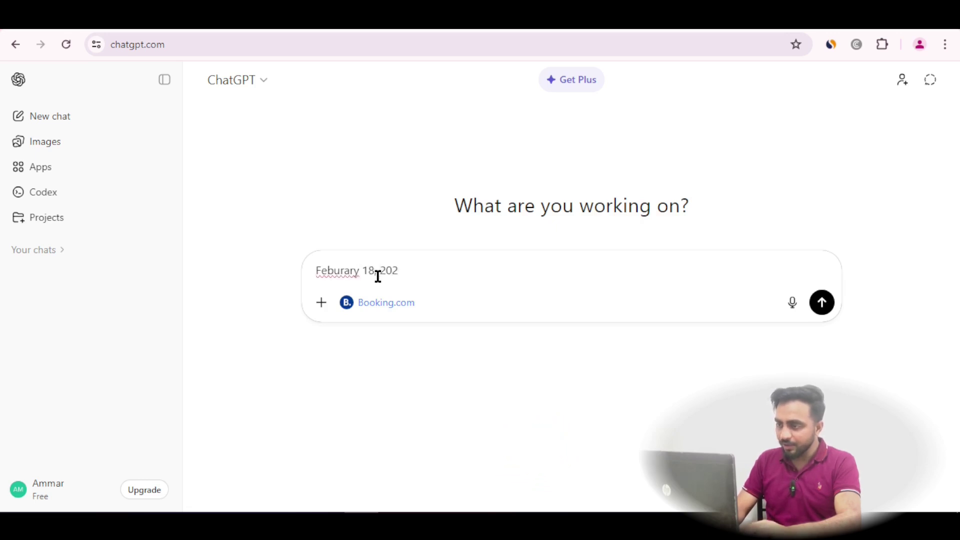
type("6 ko kon kon si ")
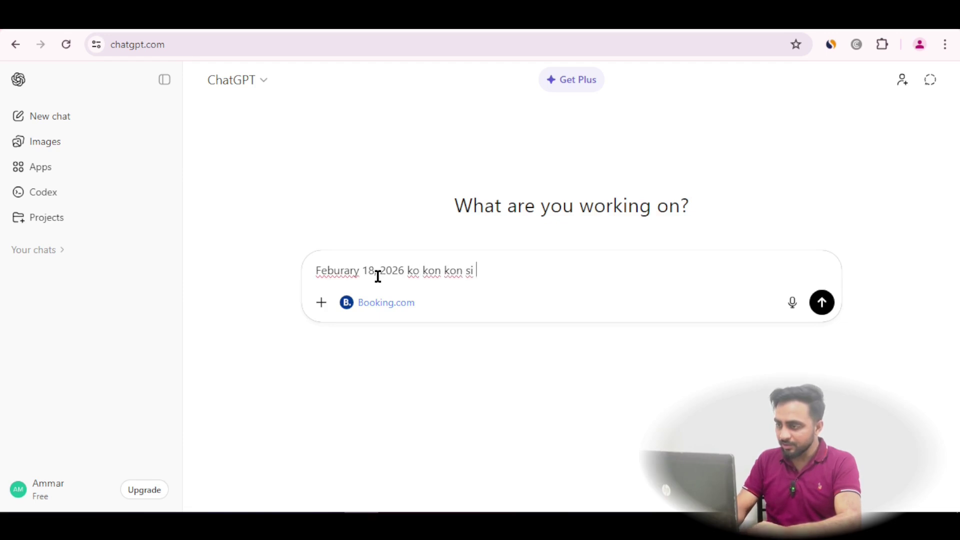
type("Flight karachi say Dub")
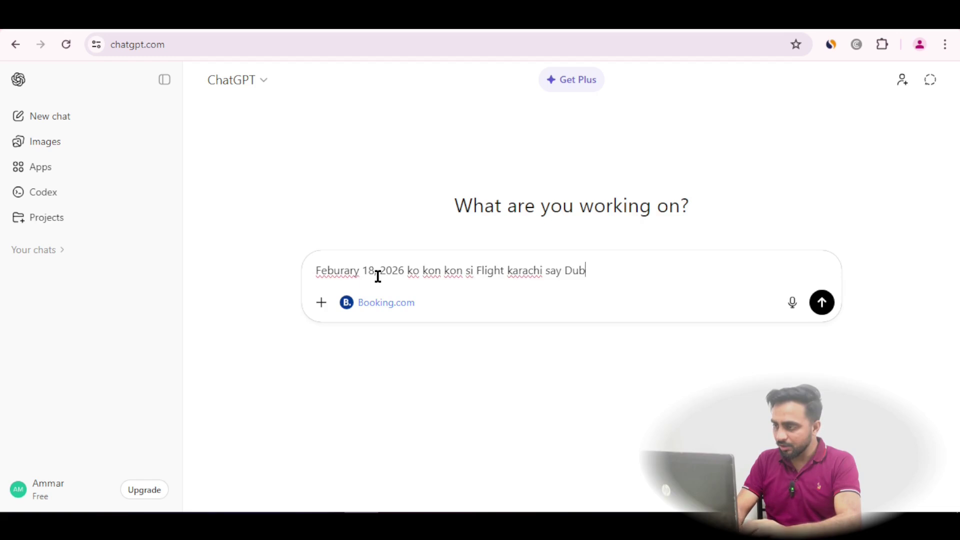
key("BackSpace")
key("BackSpace")
key("BackSpace")
type("UAE ja rahi hain with")
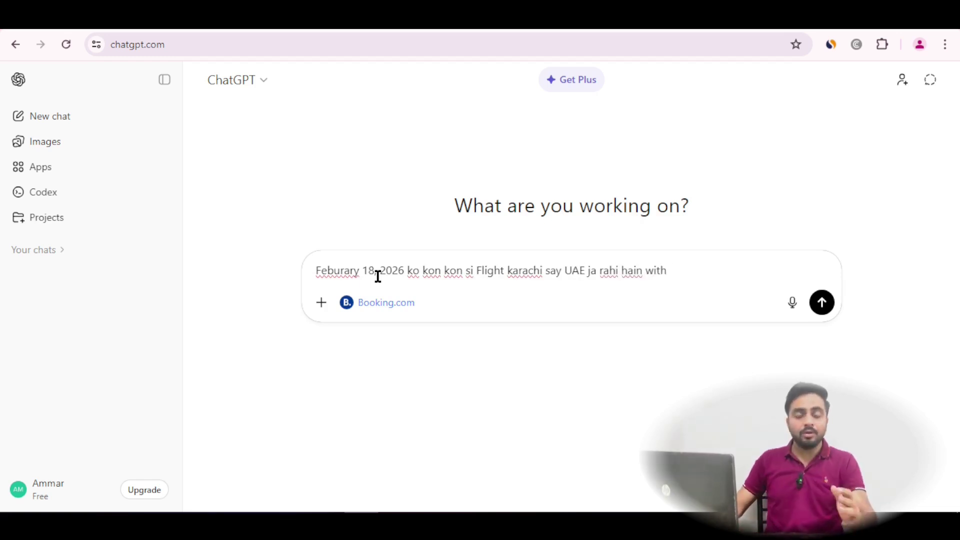
key("Return")
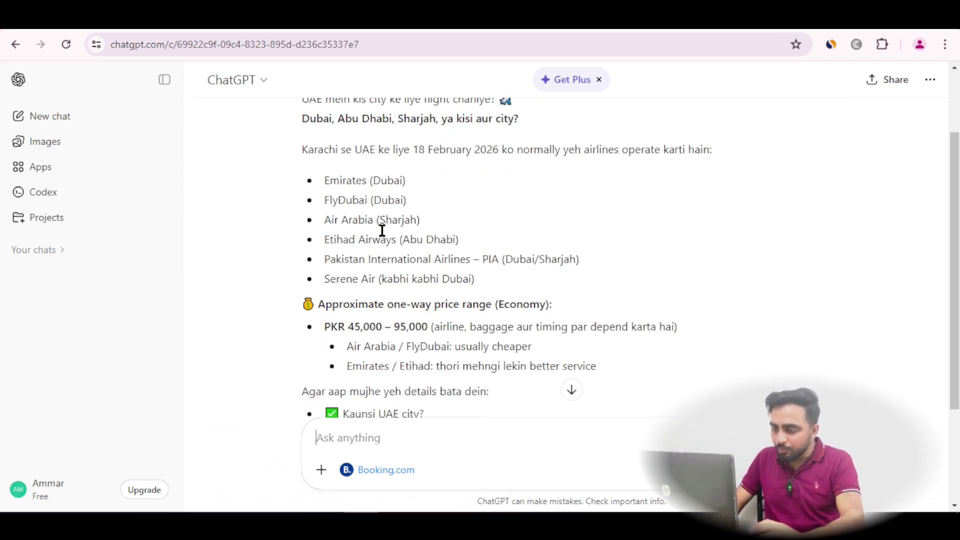
Answer the destination question with 'Dubai', copied from ChatGPT's reply
scroll(351, 216, "up", 2)
double_click(316, 190)
right_click(317, 191)
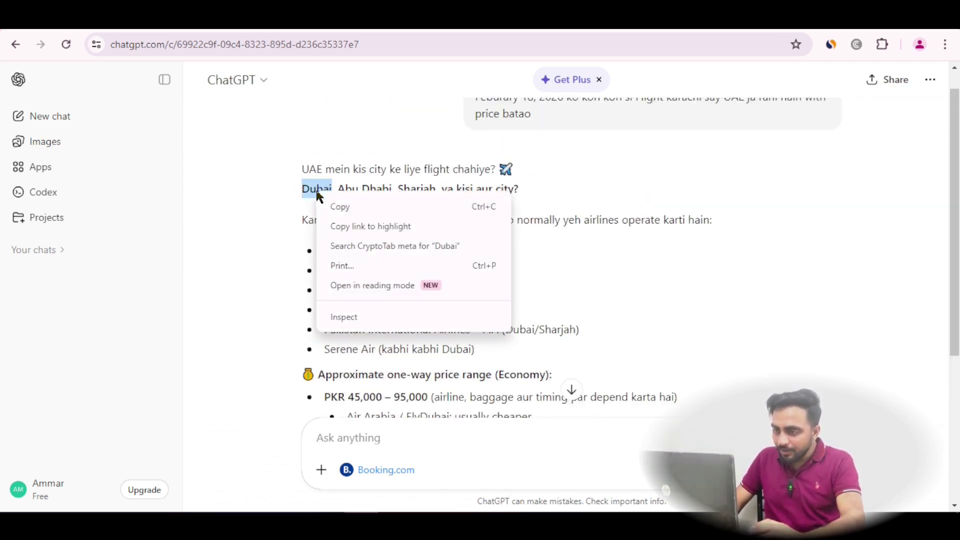
left_click(332, 206)
left_click(390, 431)
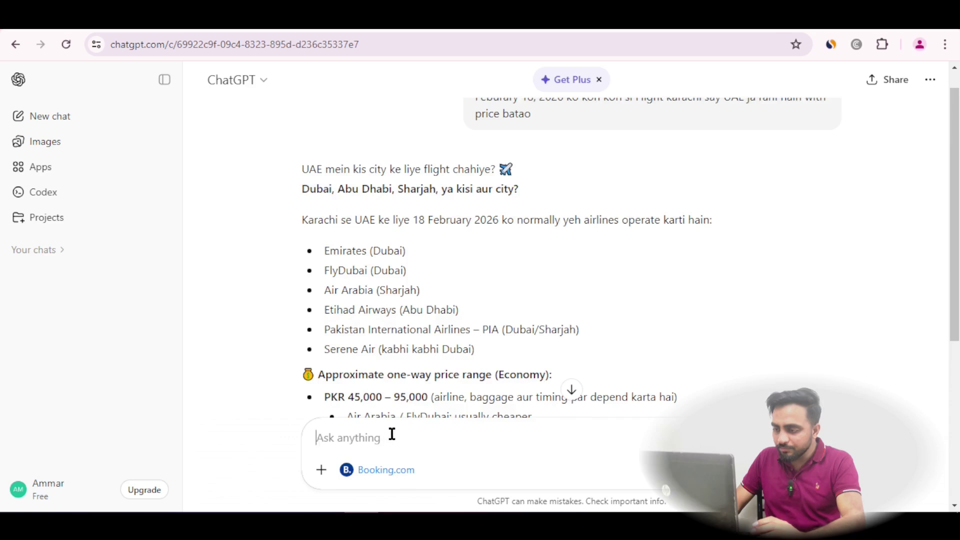
right_click(390, 434)
left_click(421, 276)
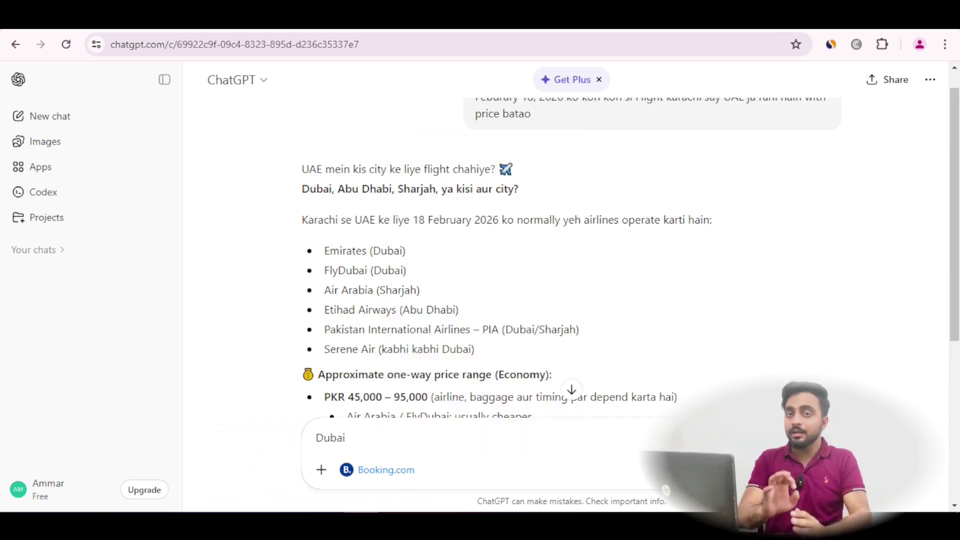
key("Return")
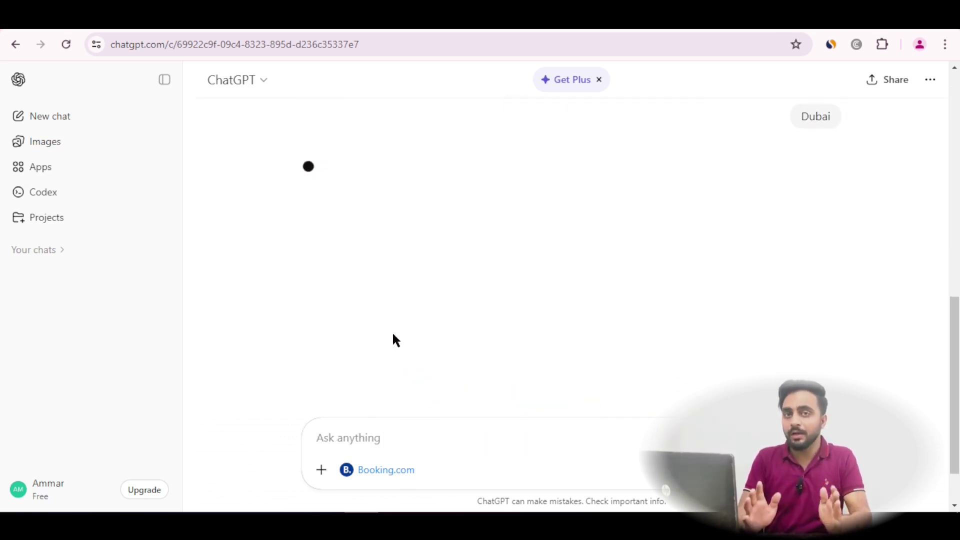
Edit the Dubai message to add 'One-way' and 'One Person', then resend it
scroll(400, 277, "up", 3)
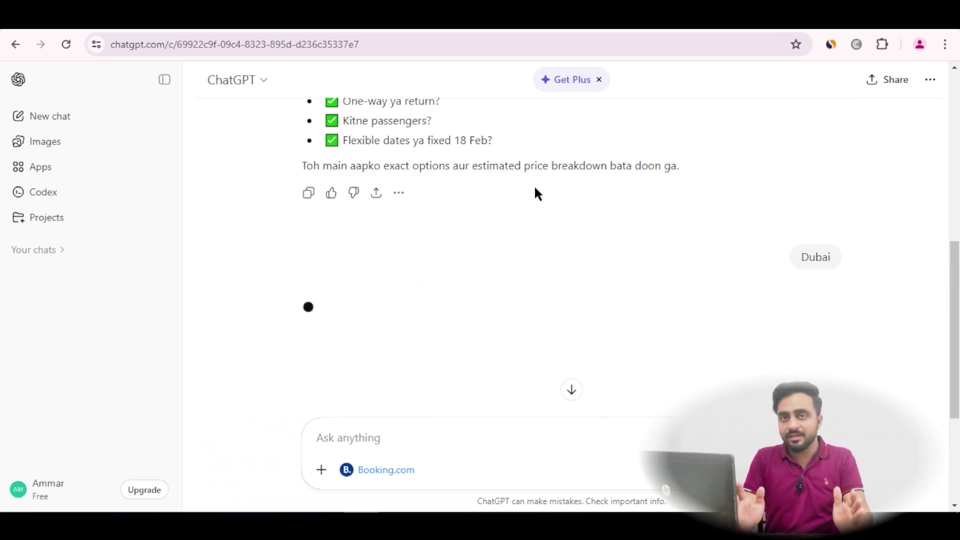
scroll(280, 193, "up", 2)
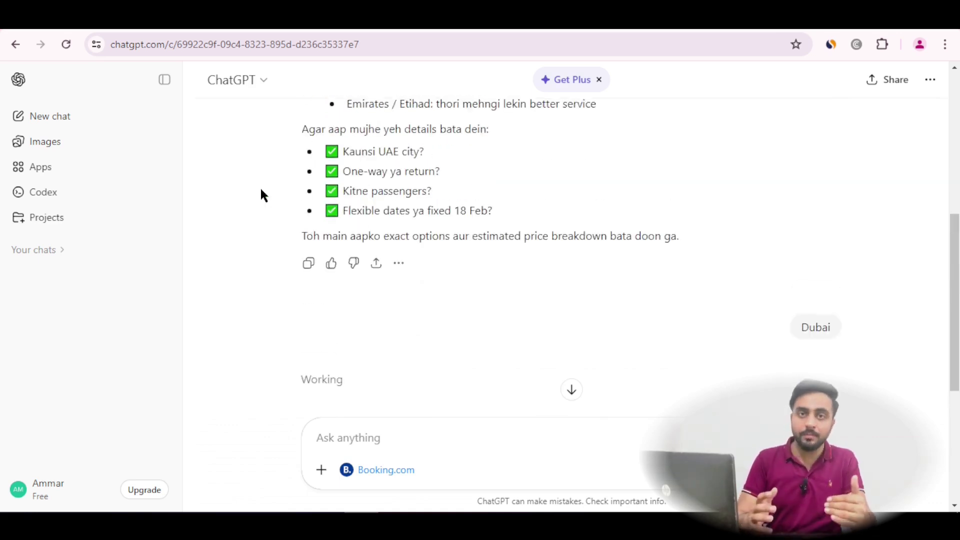
scroll(290, 205, "down", 2)
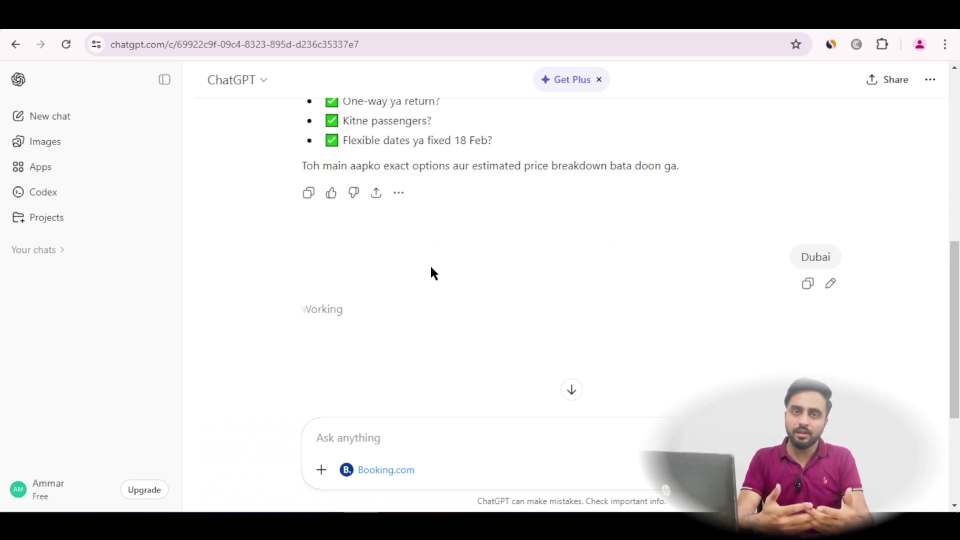
scroll(430, 269, "up", 2)
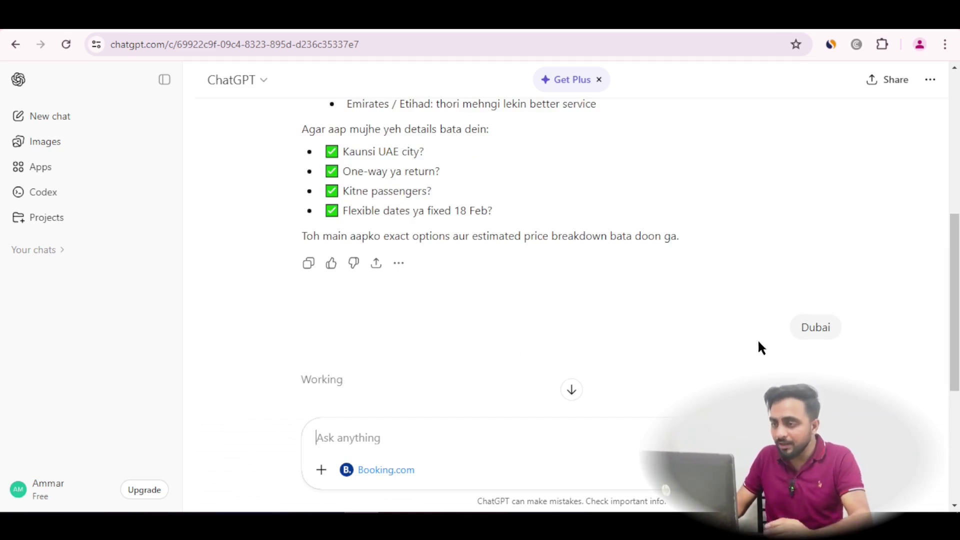
left_click(830, 354)
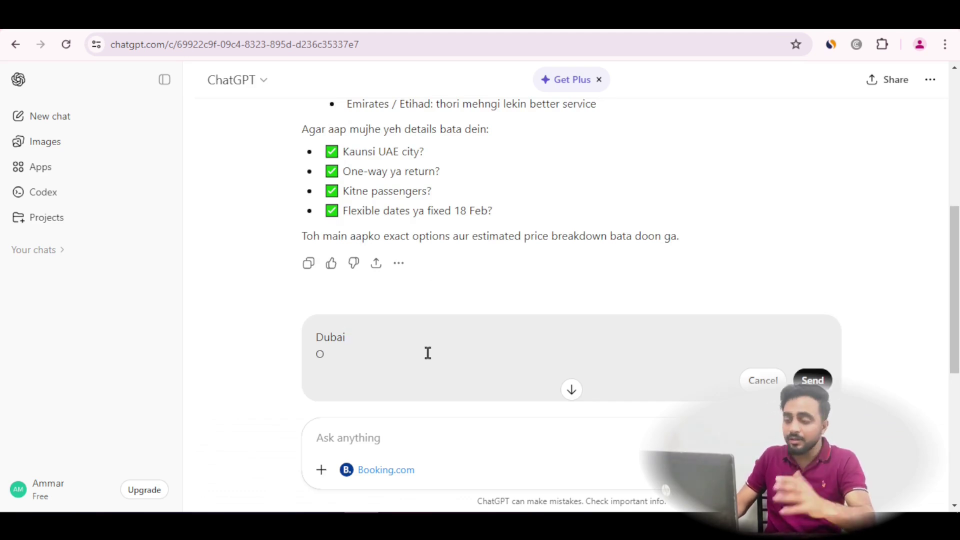
left_click_drag(388, 173, 309, 172)
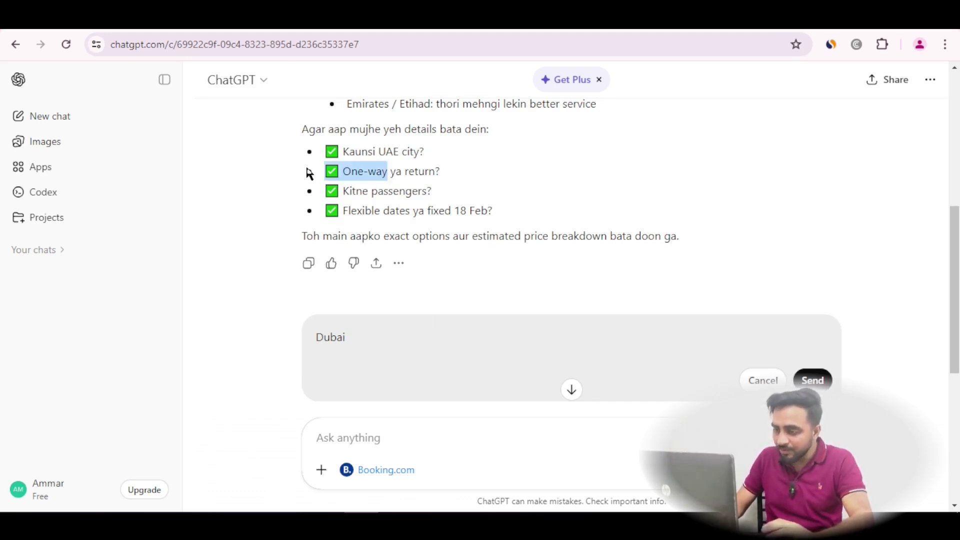
right_click(364, 178)
left_click(394, 192)
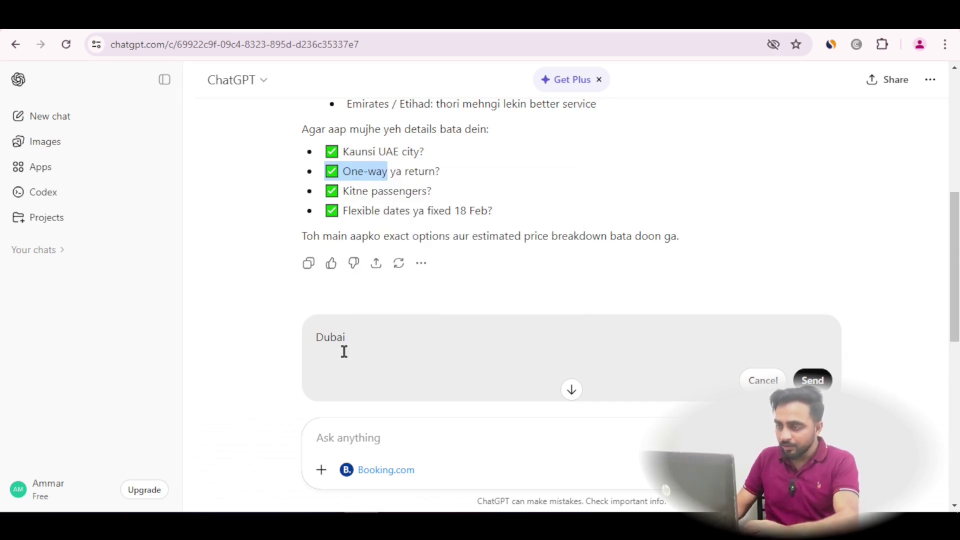
left_click(343, 349)
key("ctrl+v")
key("BackSpace")
key("shift+Return")
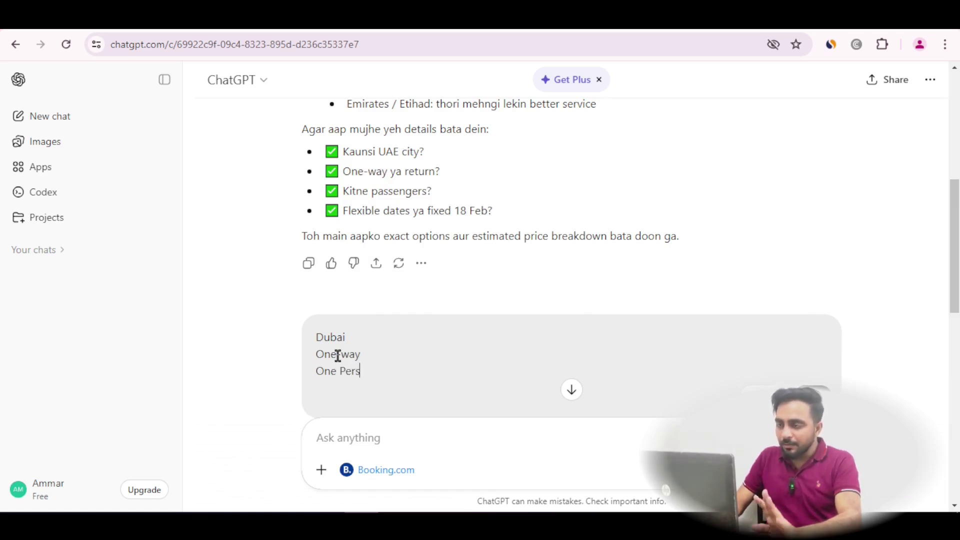
left_click(739, 389)
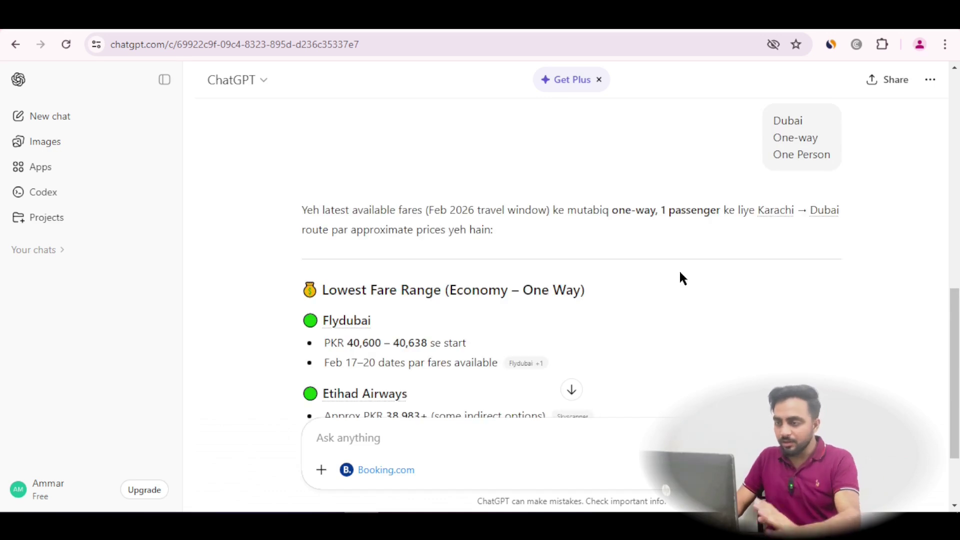
scroll(608, 283, "down", 1)
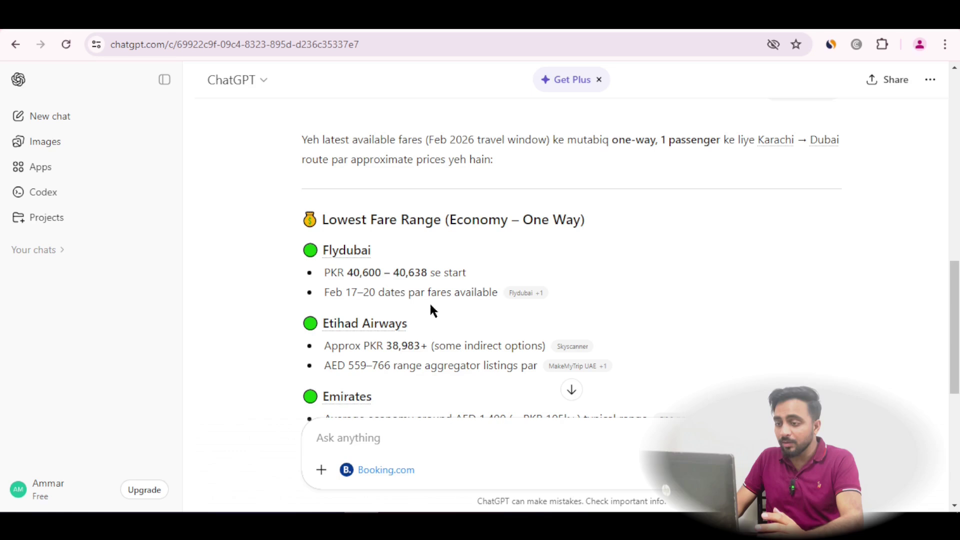
scroll(454, 286, "down", 3)
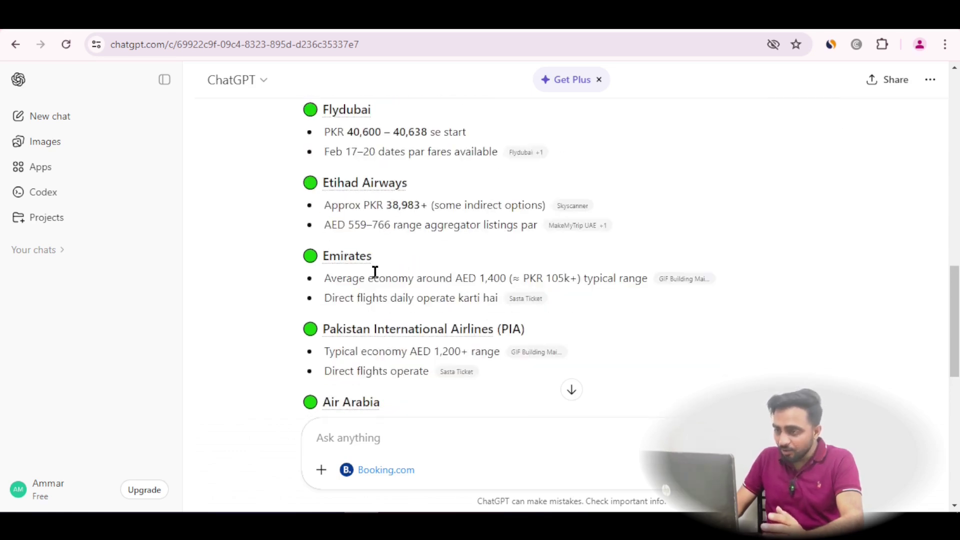
scroll(377, 274, "down", 2)
scroll(384, 284, "down", 2)
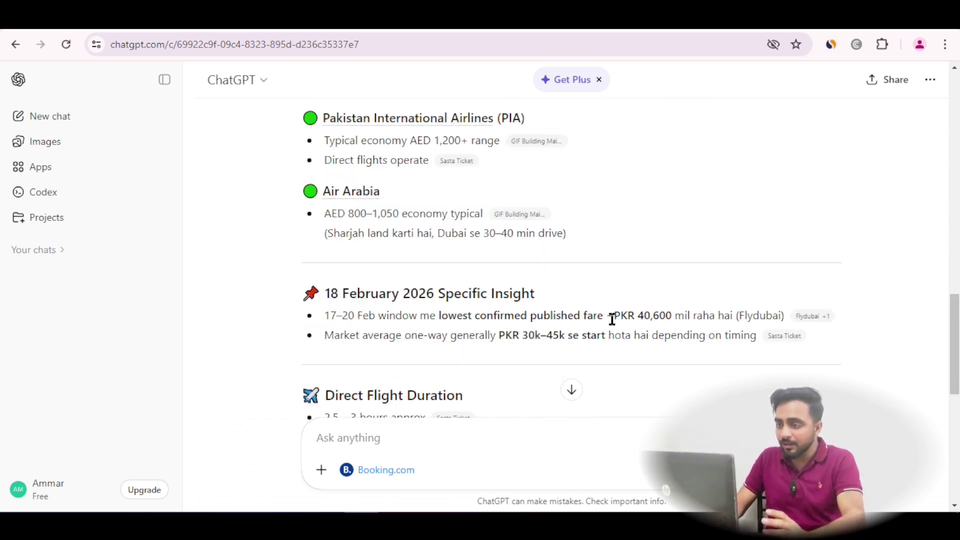
scroll(625, 320, "down", 1)
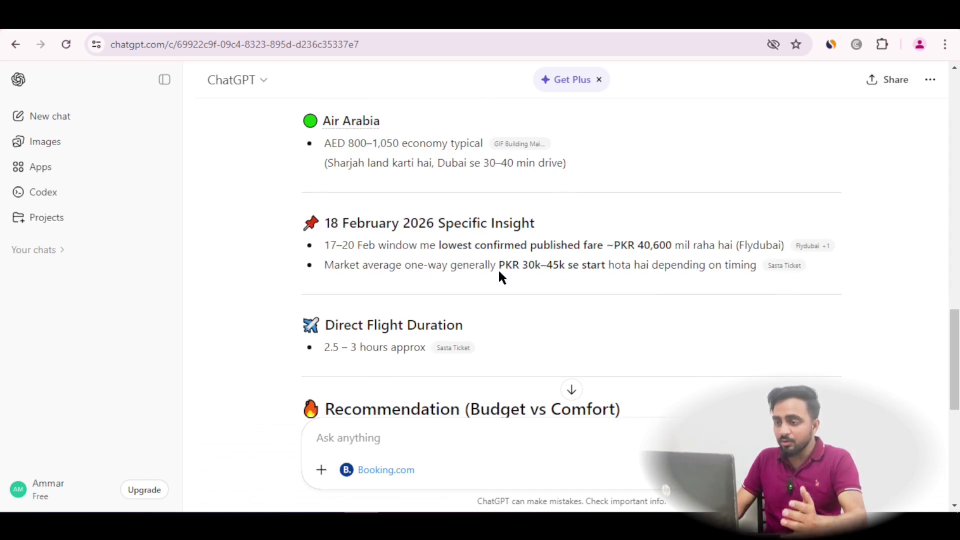
scroll(602, 275, "down", 1)
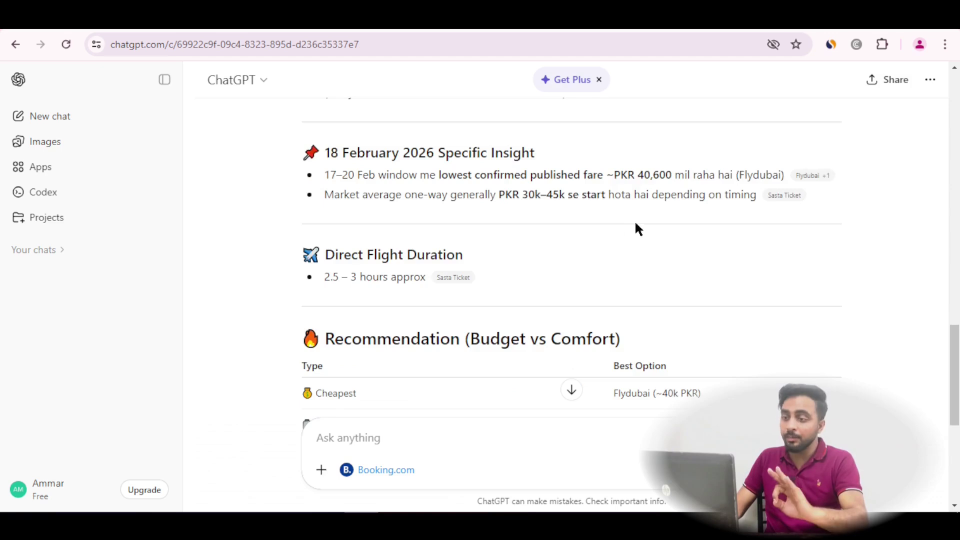
scroll(403, 236, "down", 2)
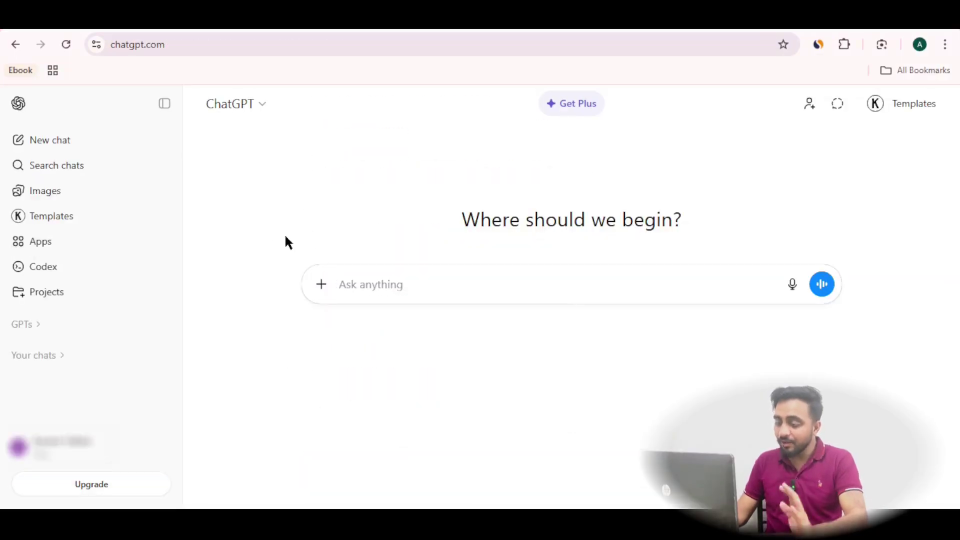
Search apps for 'c', authorize Canva via Connect, Continue and Allow, then start a Canva chat
left_click(109, 242)
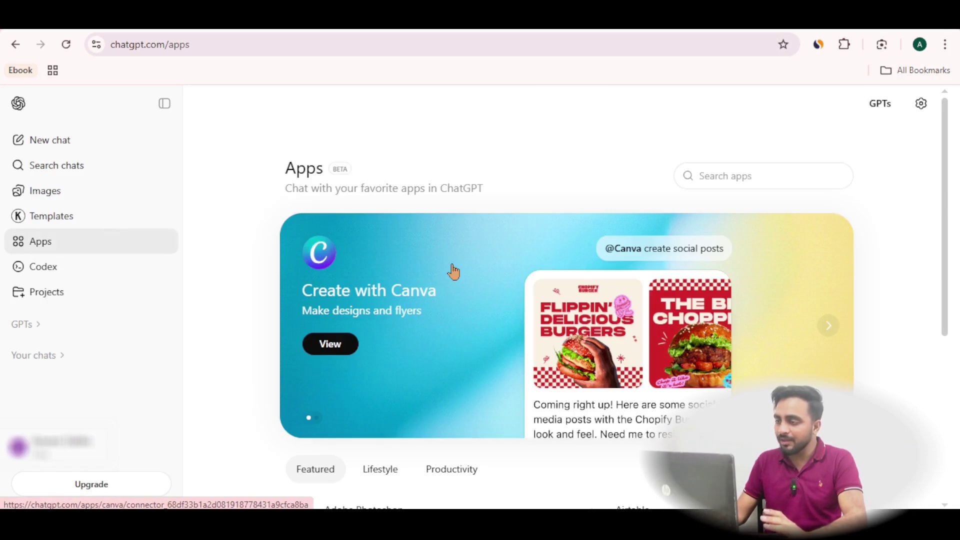
scroll(613, 317, "down", 5)
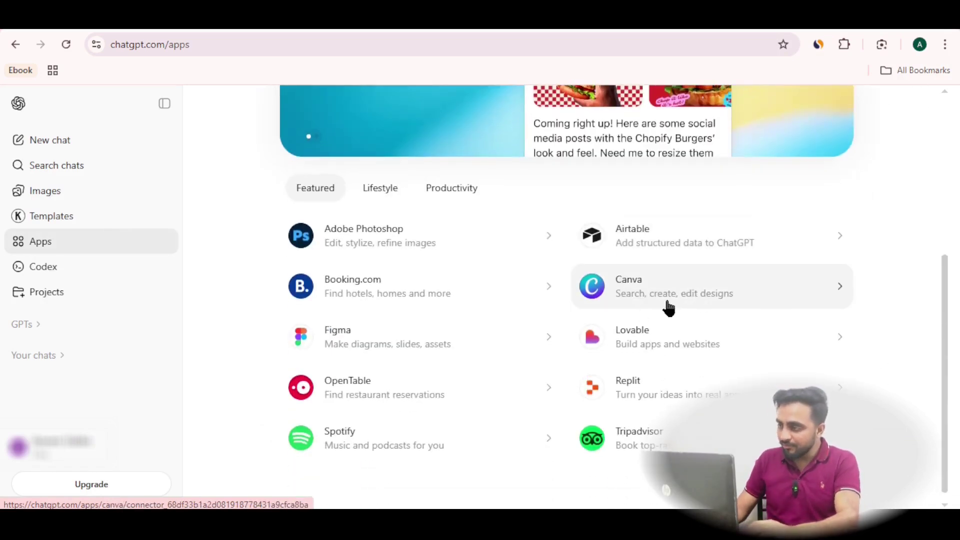
scroll(668, 309, "up", 5)
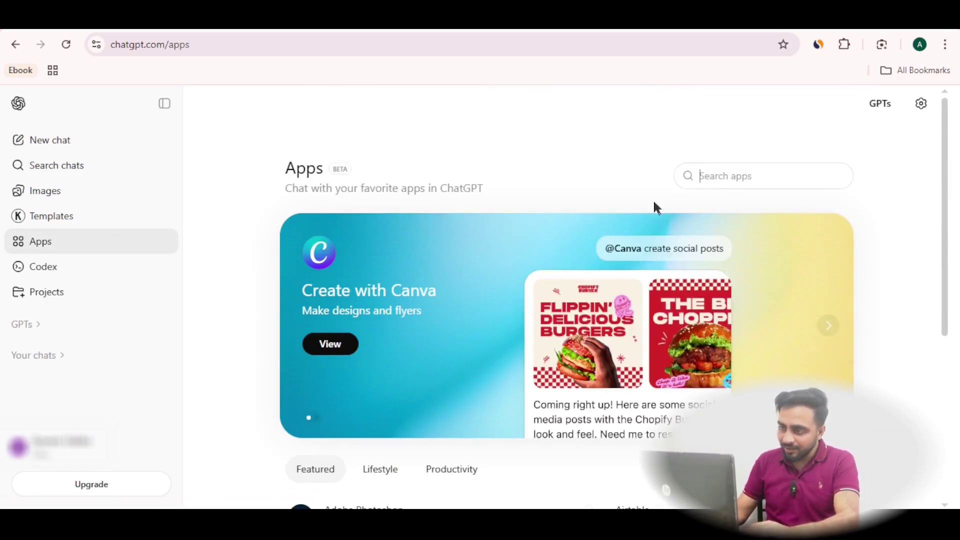
type("c")
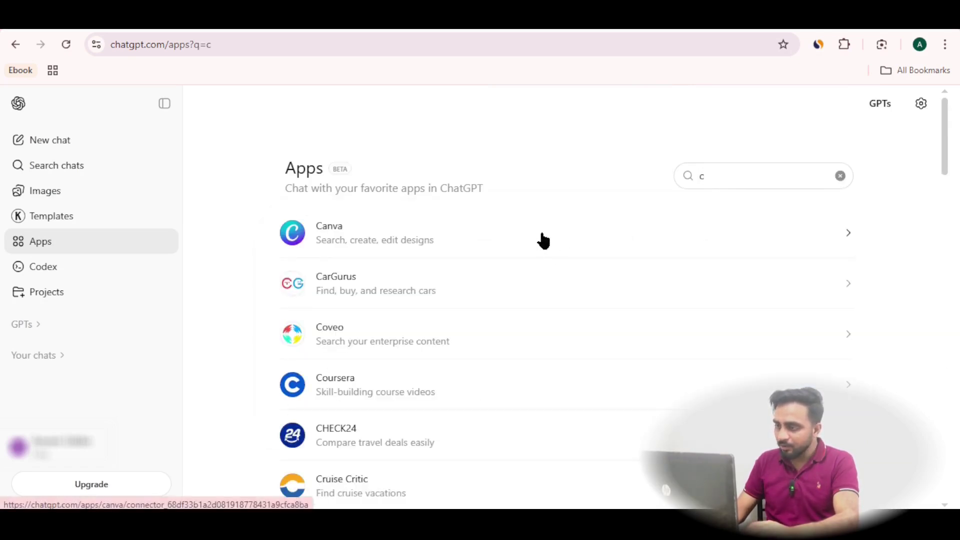
left_click(542, 239)
left_click(822, 214)
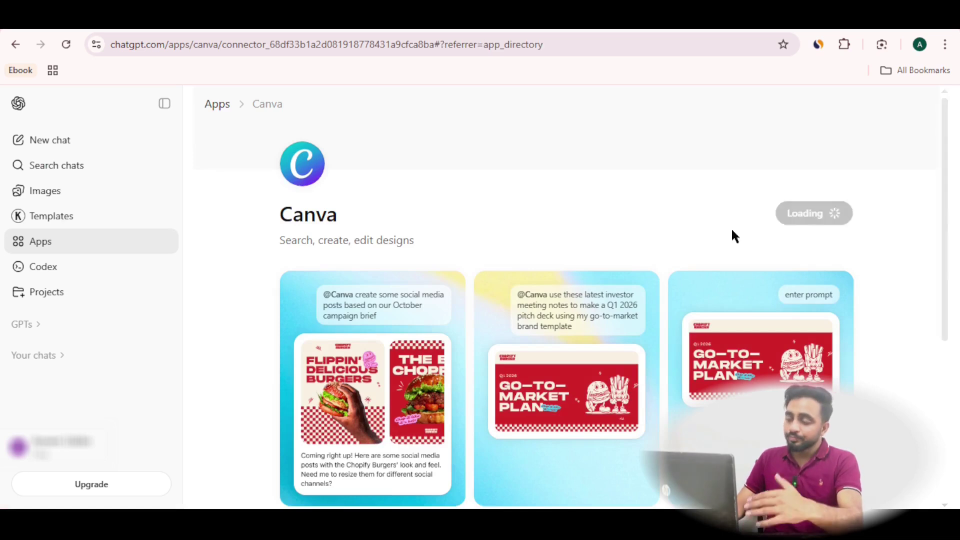
left_click(491, 267)
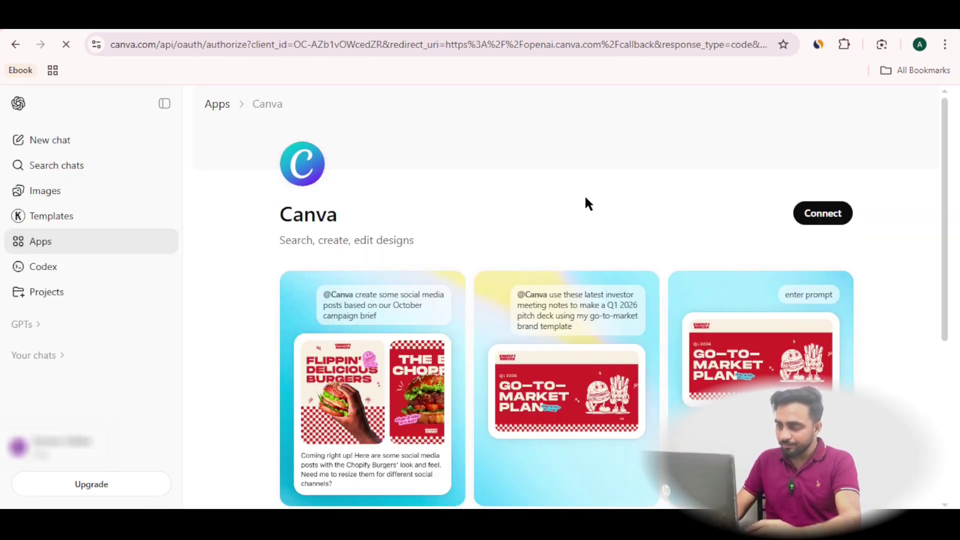
scroll(532, 274, "down", 5)
left_click(528, 403)
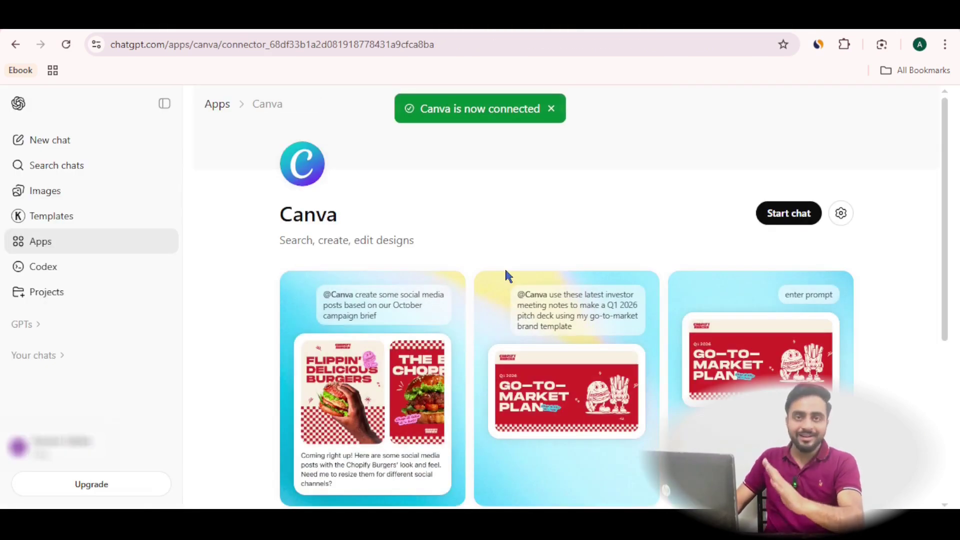
left_click(778, 215)
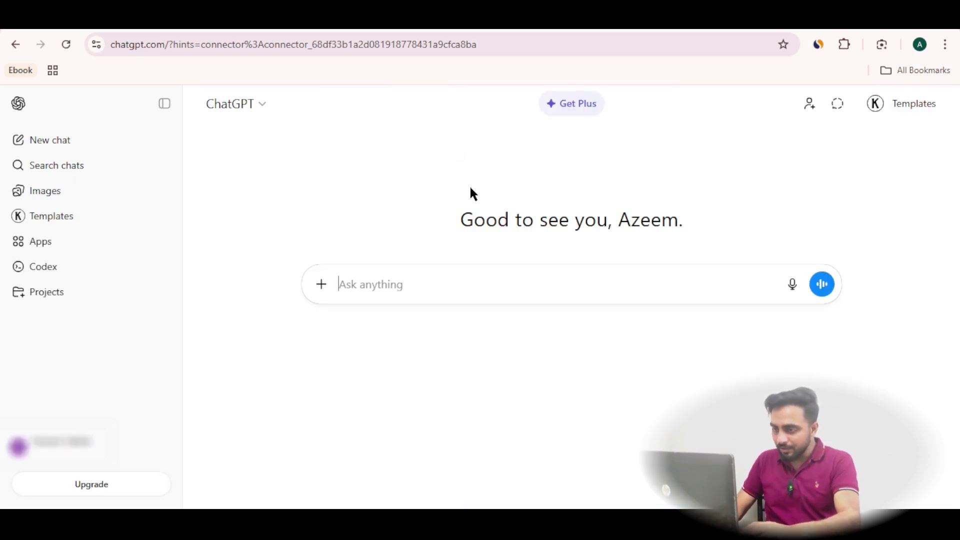
right_click(369, 284)
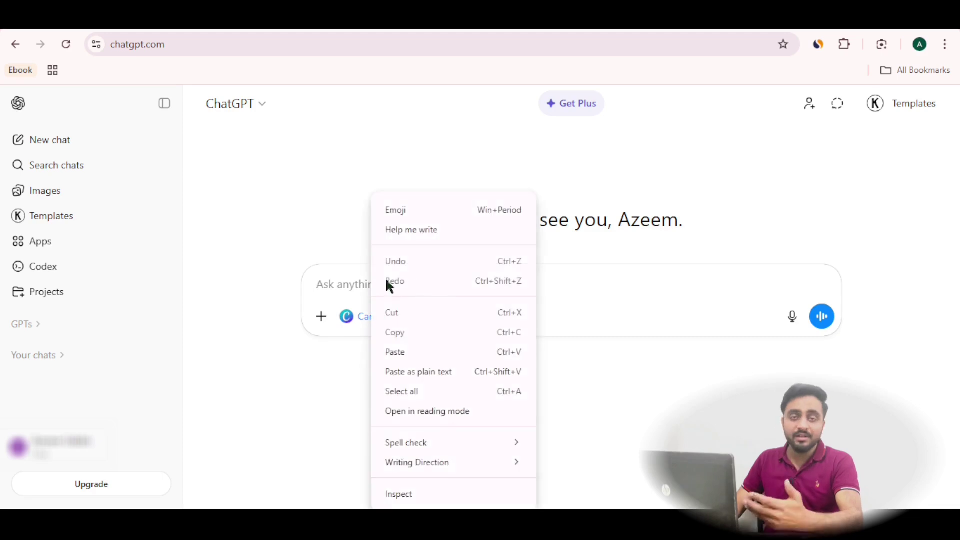
left_click(424, 350)
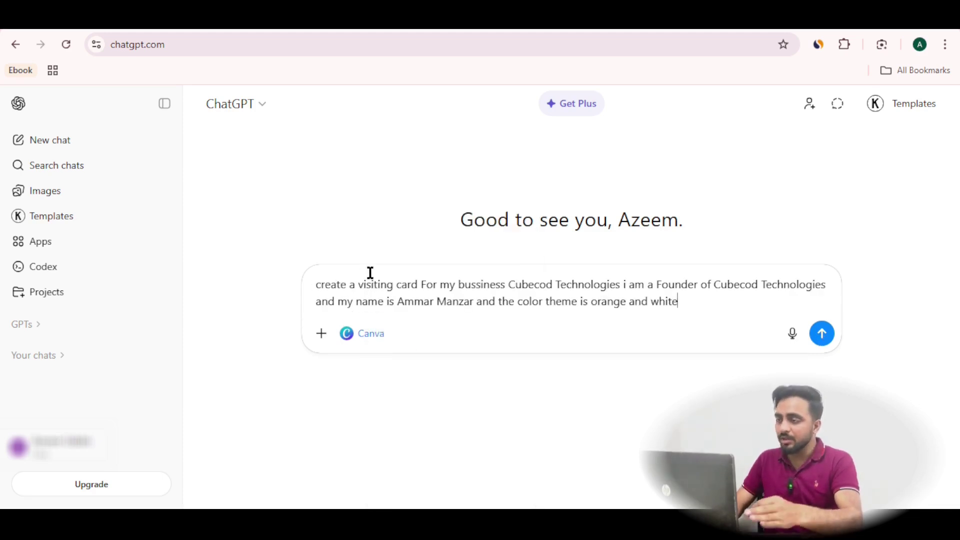
left_click(329, 283)
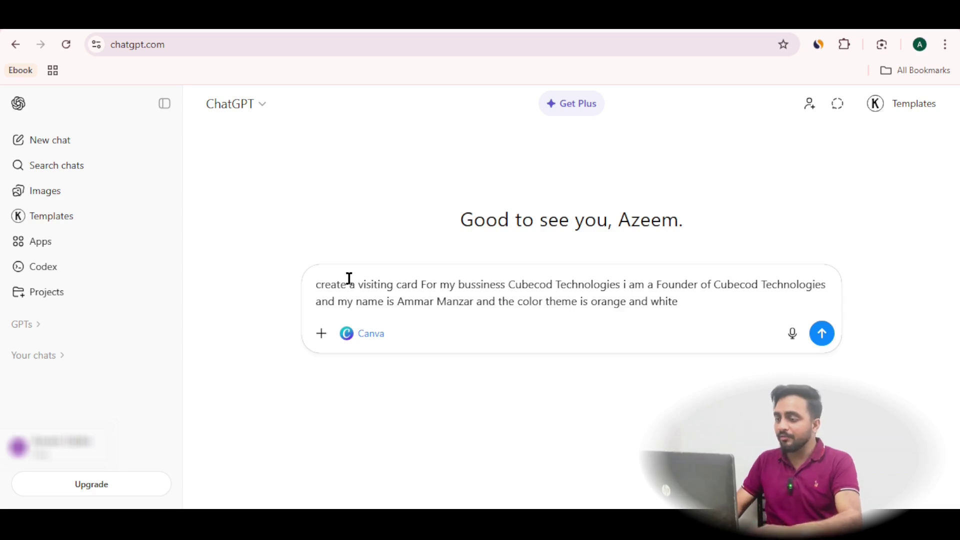
type("@c")
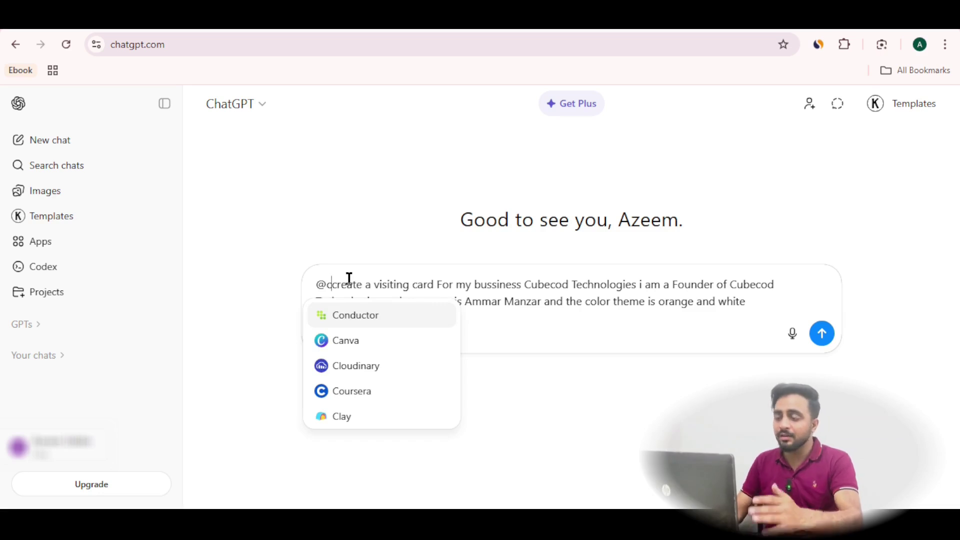
left_click(365, 342)
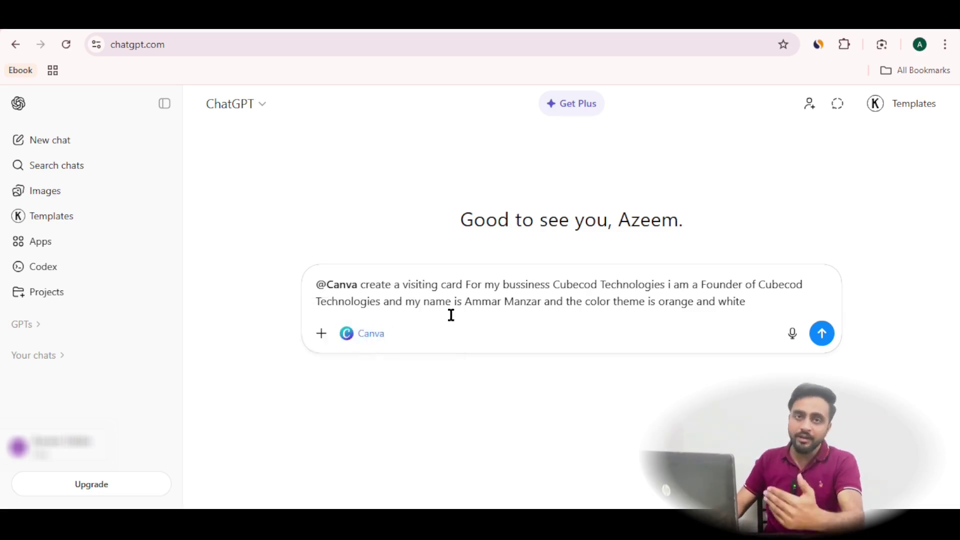
left_click(824, 336)
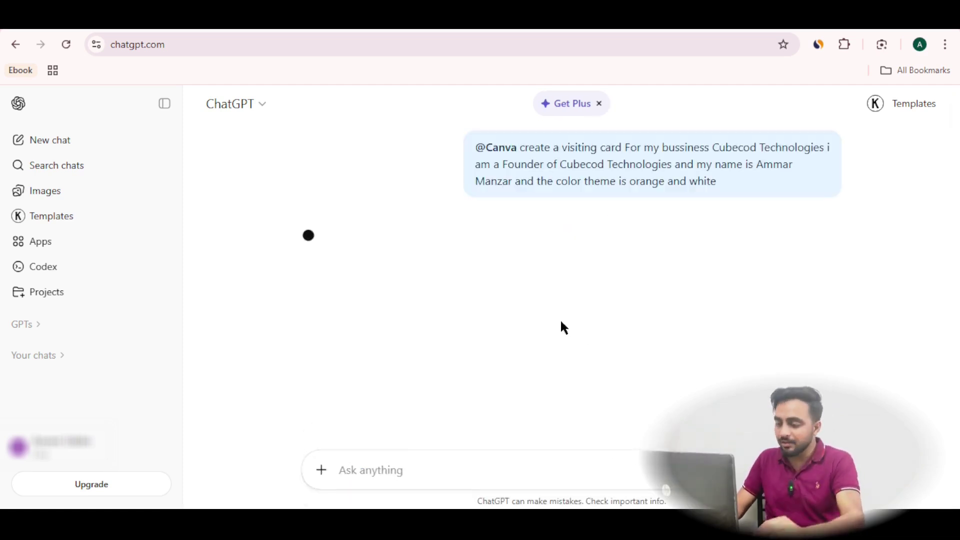
Approve Canva's Generate Design and review the four returned business card designs
left_click(165, 103)
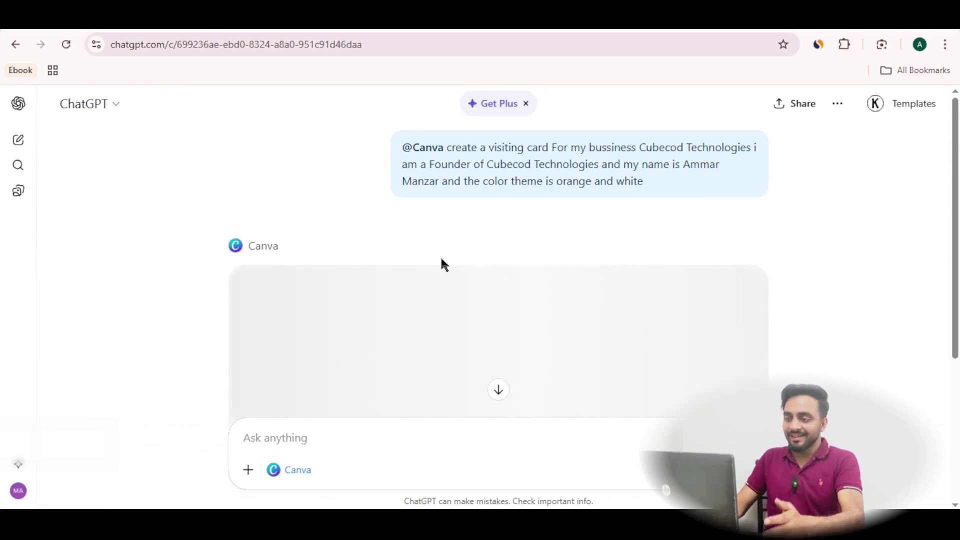
scroll(444, 265, "down", 1)
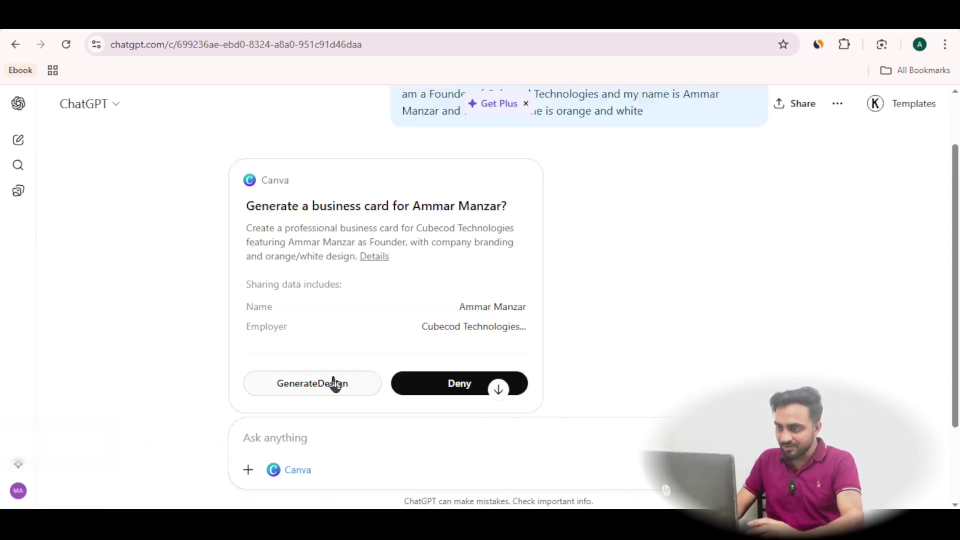
left_click(334, 383)
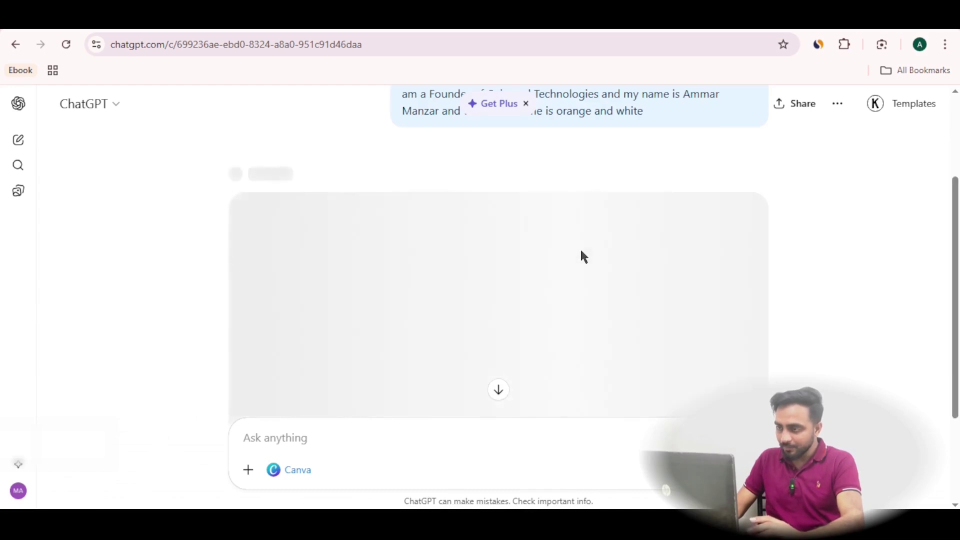
scroll(823, 260, "up", 2)
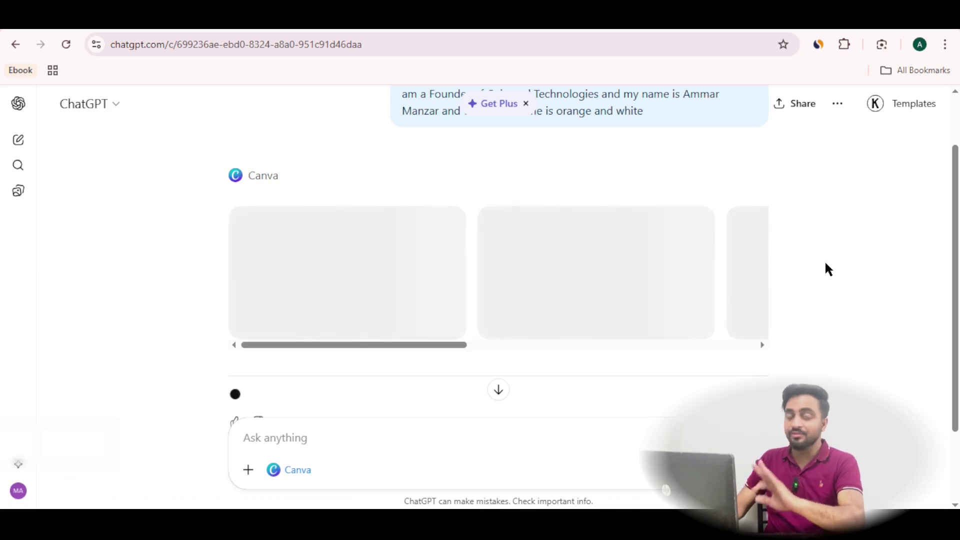
scroll(826, 268, "up", 2)
left_click(526, 104)
scroll(771, 276, "down", 2)
left_click_drag(448, 338, 710, 345)
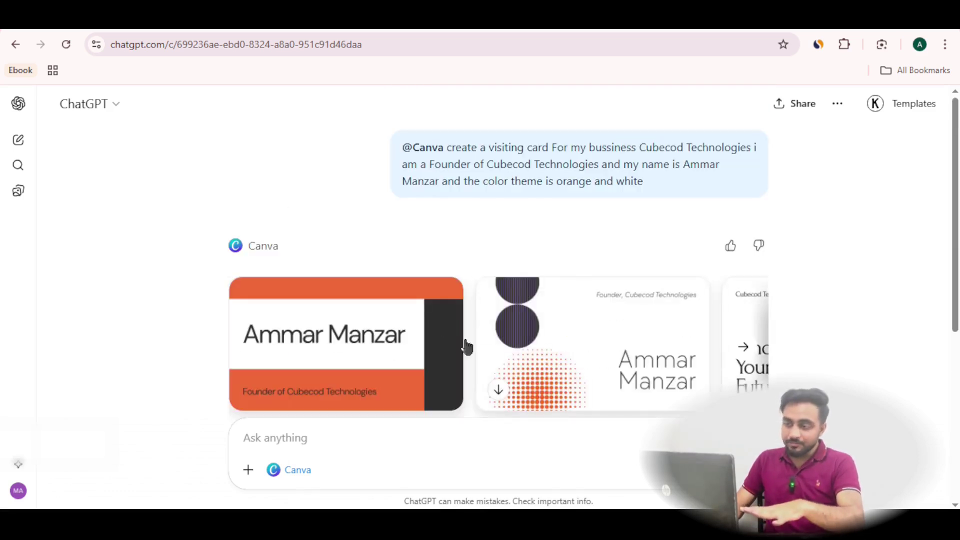
Browse the card designs, then open the first one and view its Contact Info back side
scroll(523, 330, "down", 2)
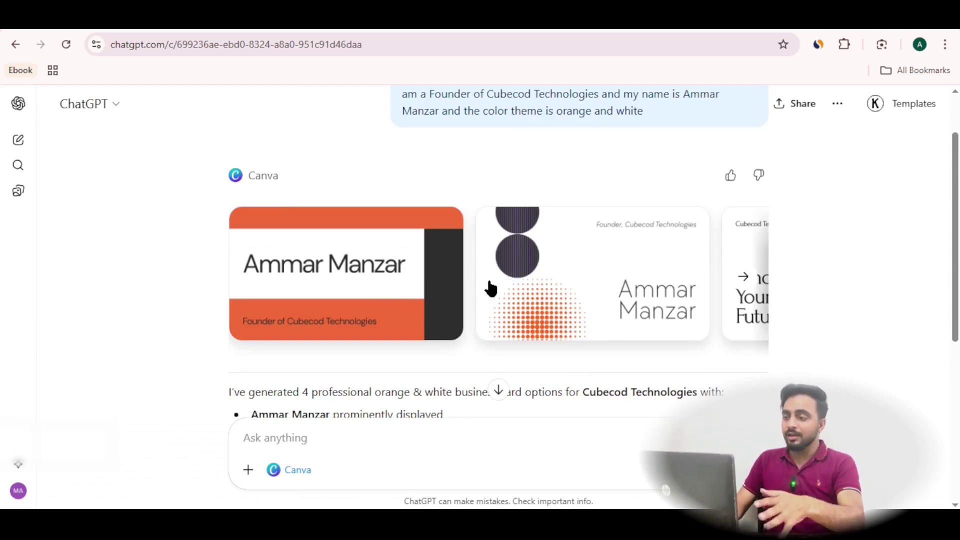
left_click(743, 284)
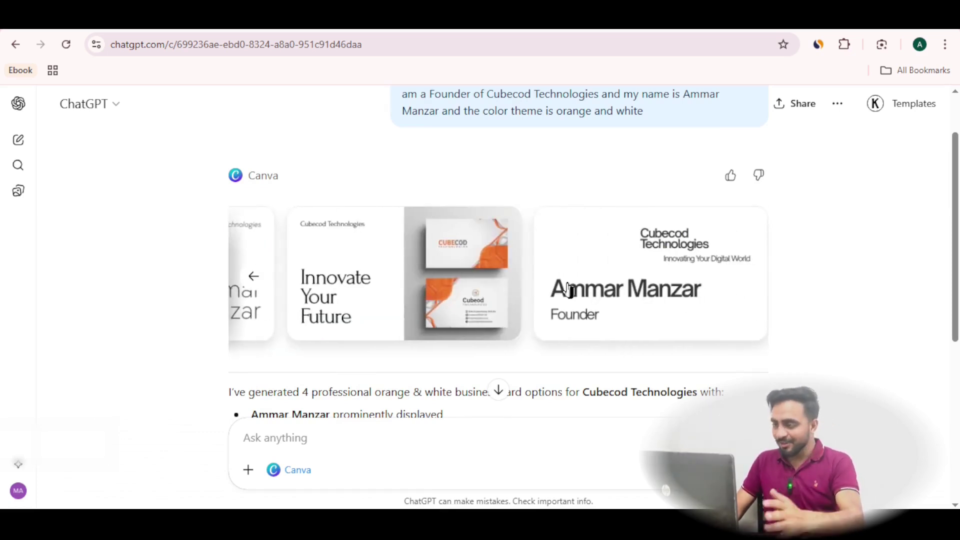
left_click(253, 277)
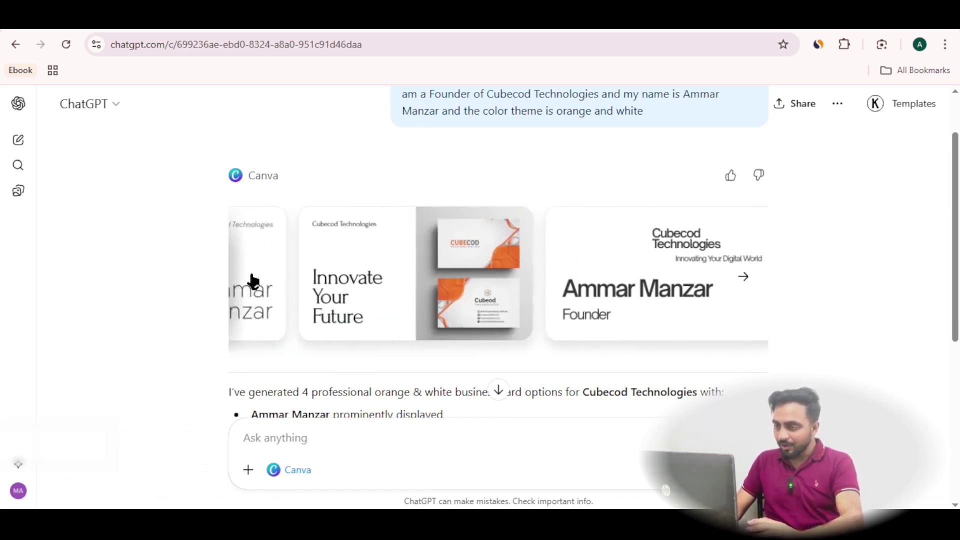
left_click(251, 276)
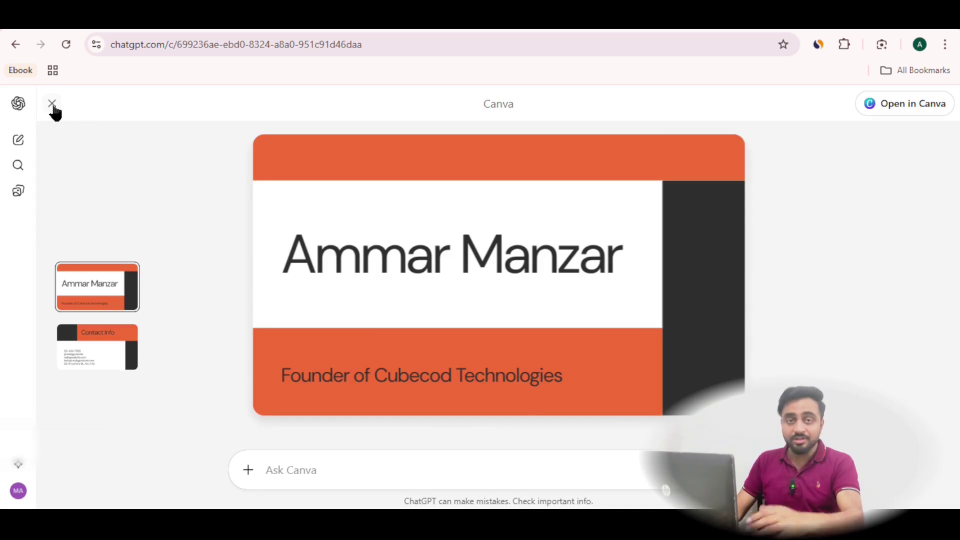
key("Escape")
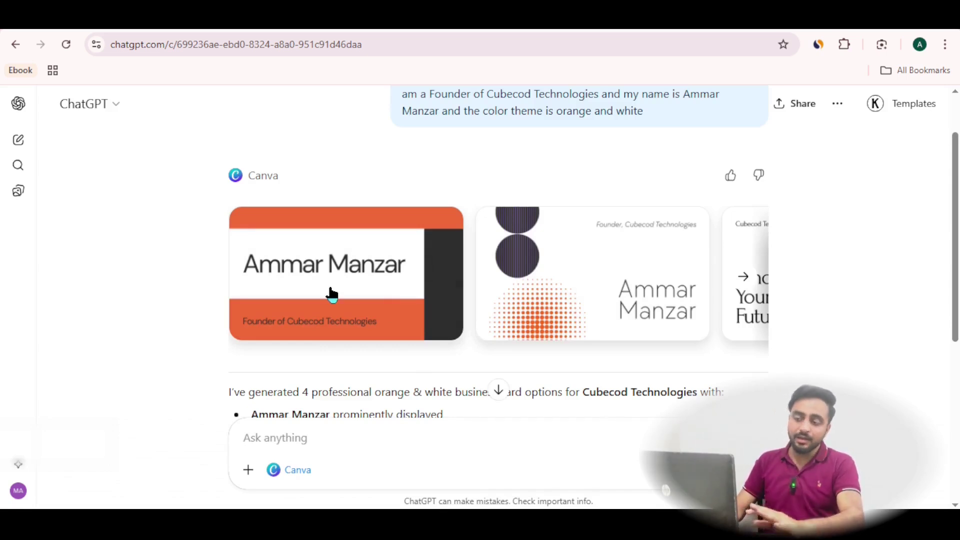
left_click(338, 319)
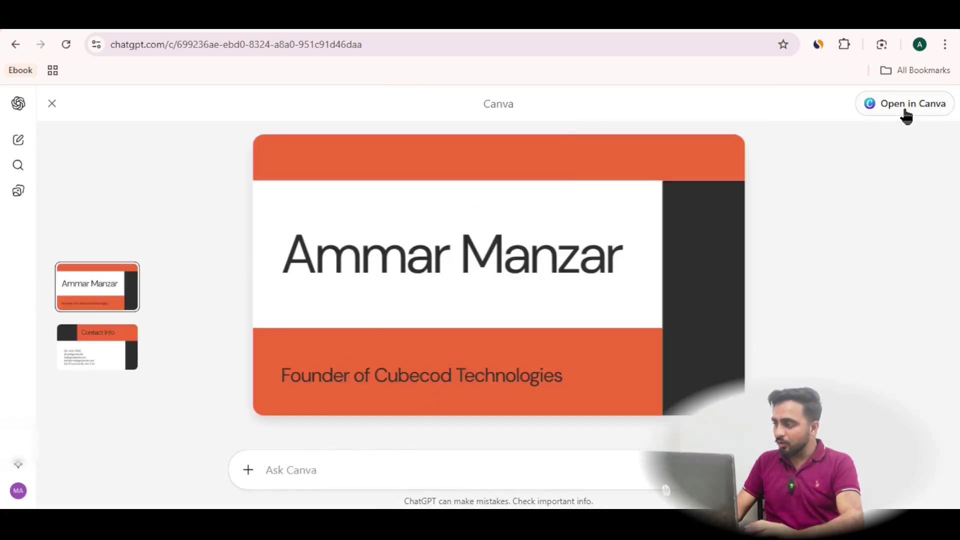
left_click(112, 360)
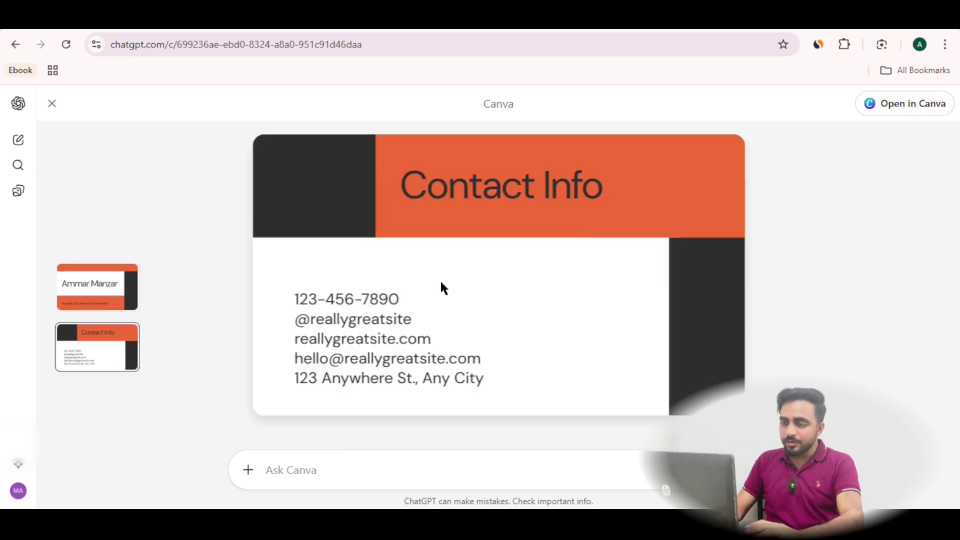
Open the design in Canva and recolour the right strip to a deep saturated orange
left_click(902, 106)
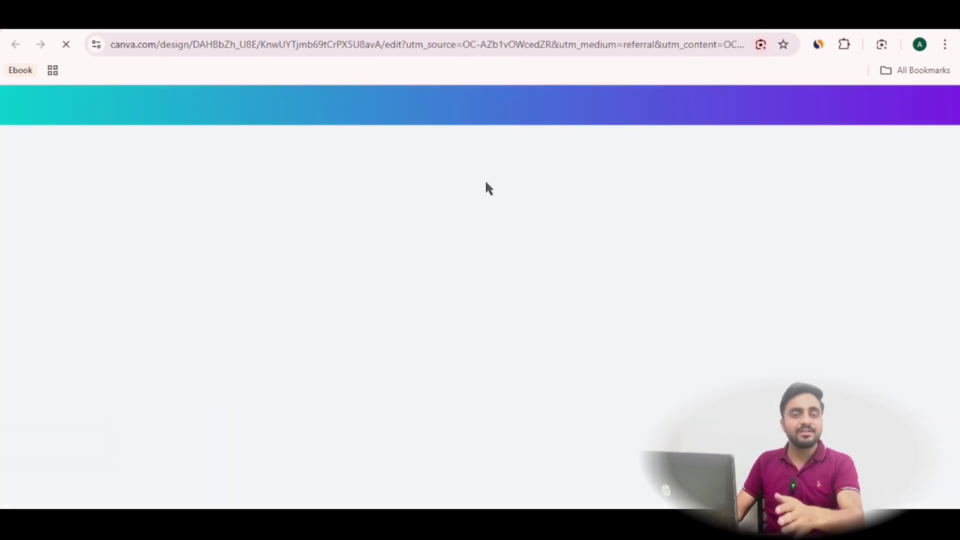
left_click(414, 375)
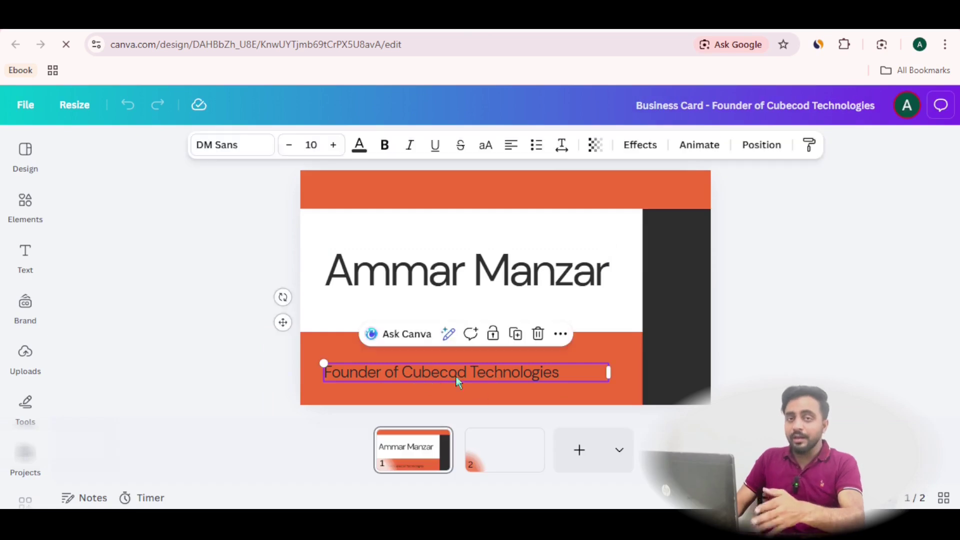
left_click(663, 278)
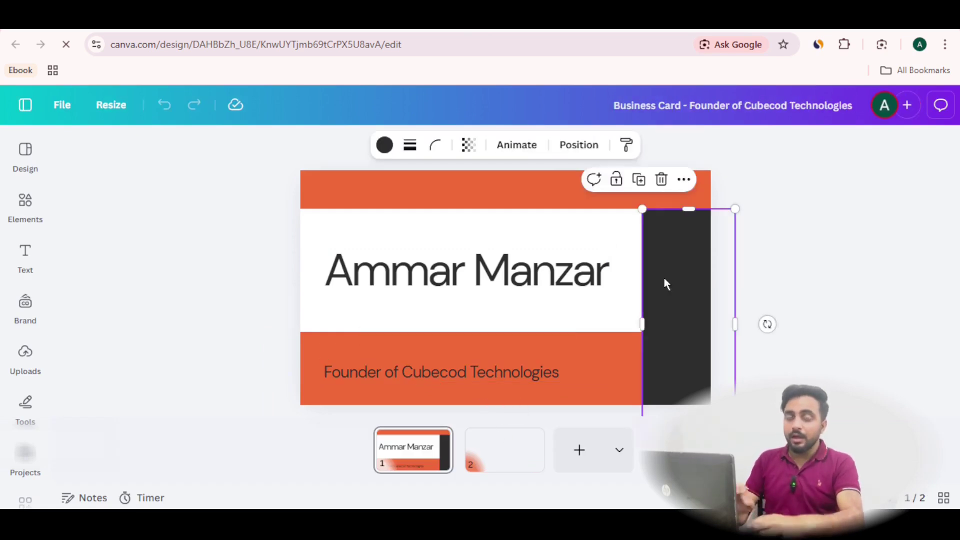
left_click(383, 150)
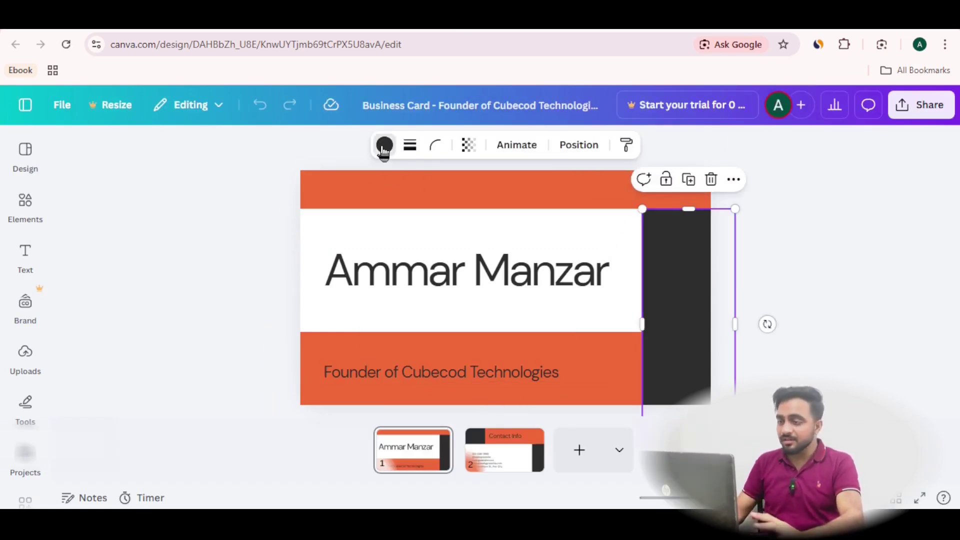
left_click(206, 374)
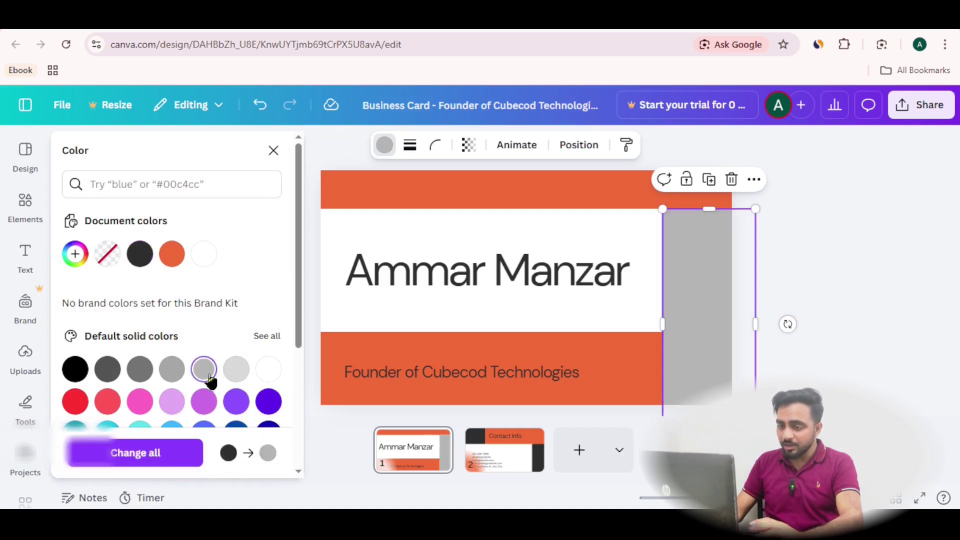
left_click(169, 259)
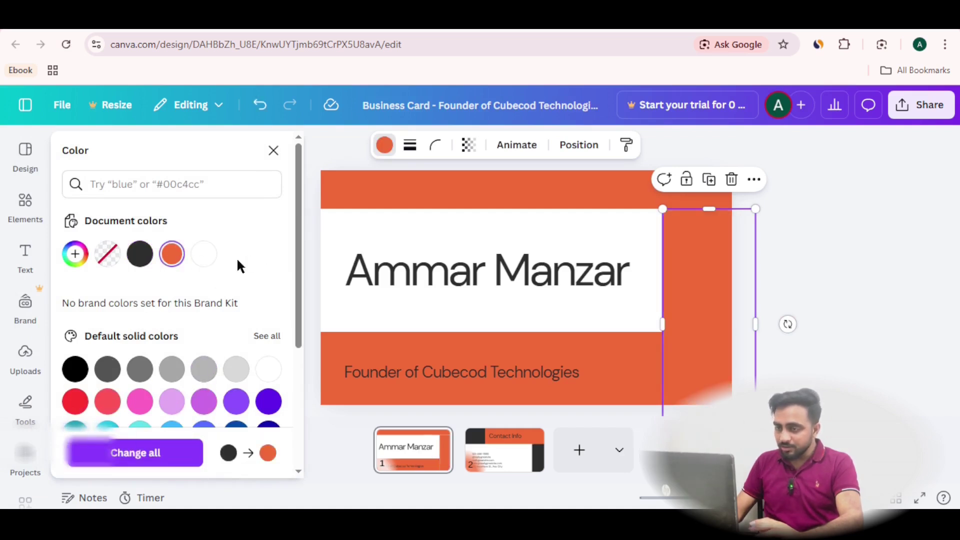
left_click(171, 257)
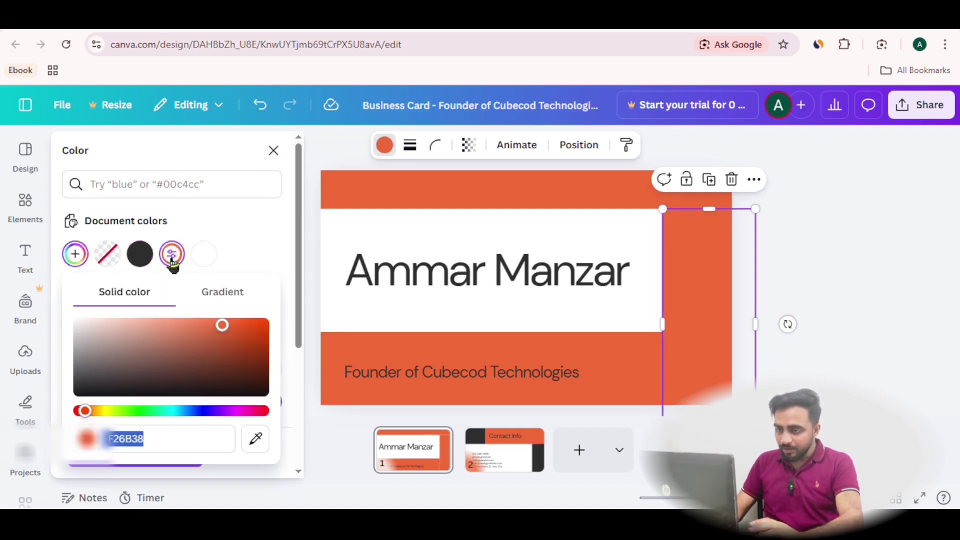
left_click_drag(88, 416, 91, 419)
left_click_drag(247, 343, 276, 330)
Give the top bar the same dark orange and apply it across all pages
left_click(535, 199)
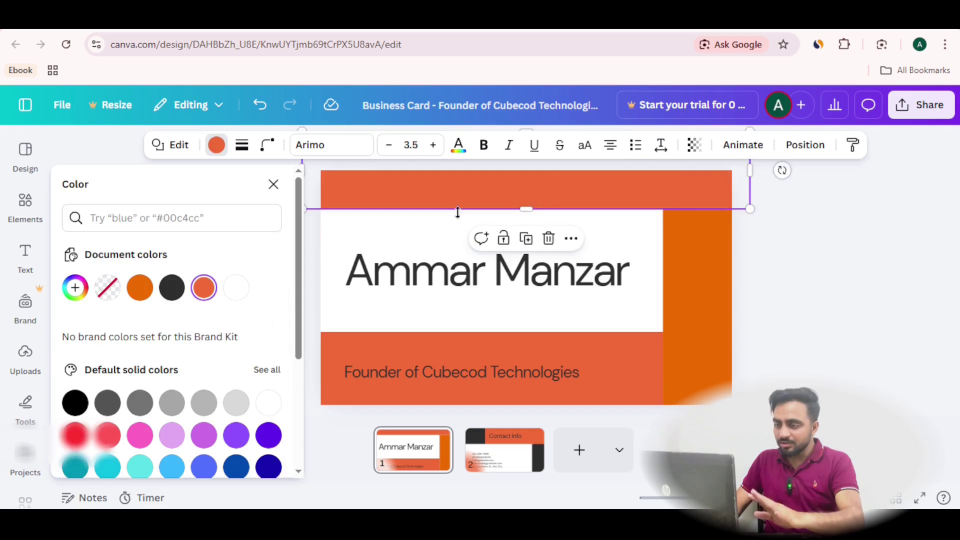
left_click(139, 288)
left_click(182, 453)
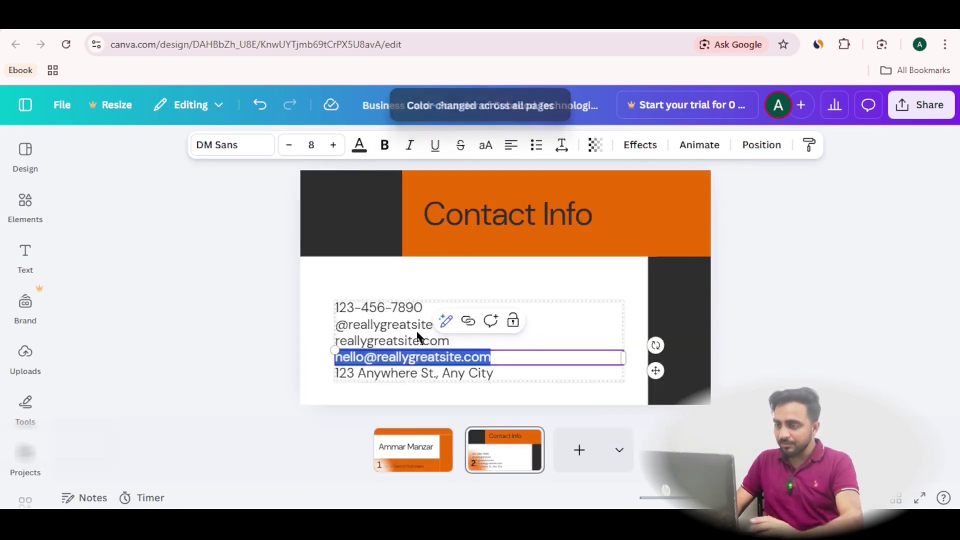
Replace the website name on the back side with the owner's domain
left_click(418, 340)
double_click(419, 340)
type("ammarmanzar")
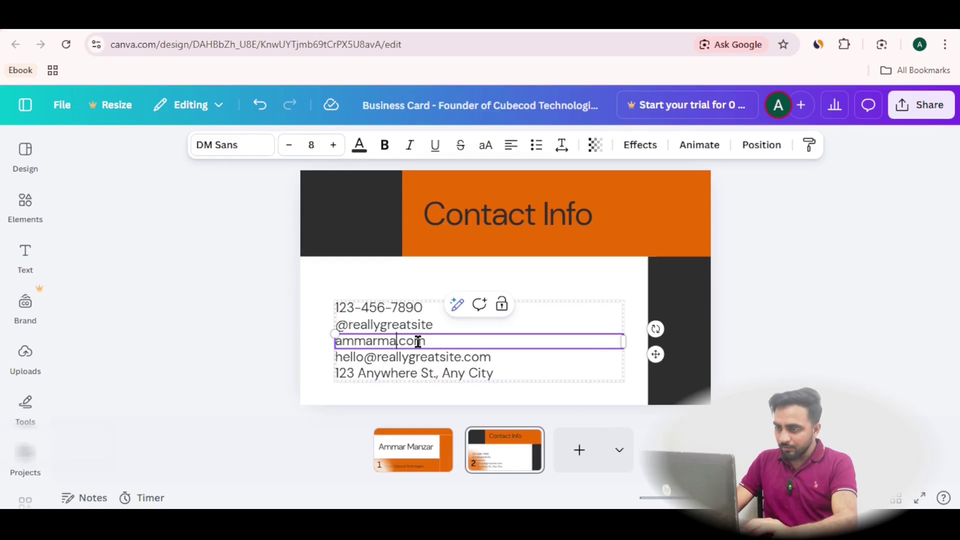
key("BackSpace")
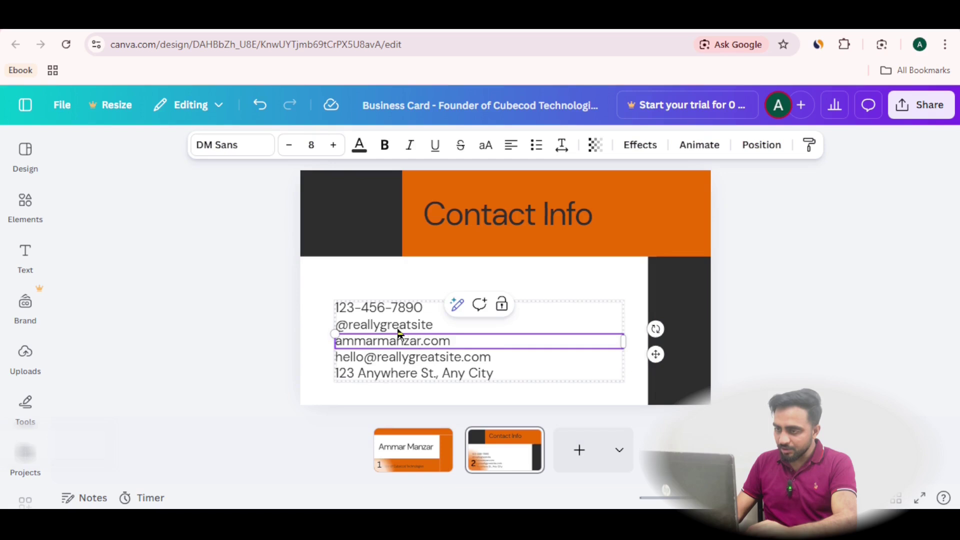
key("Escape")
left_click(776, 347)
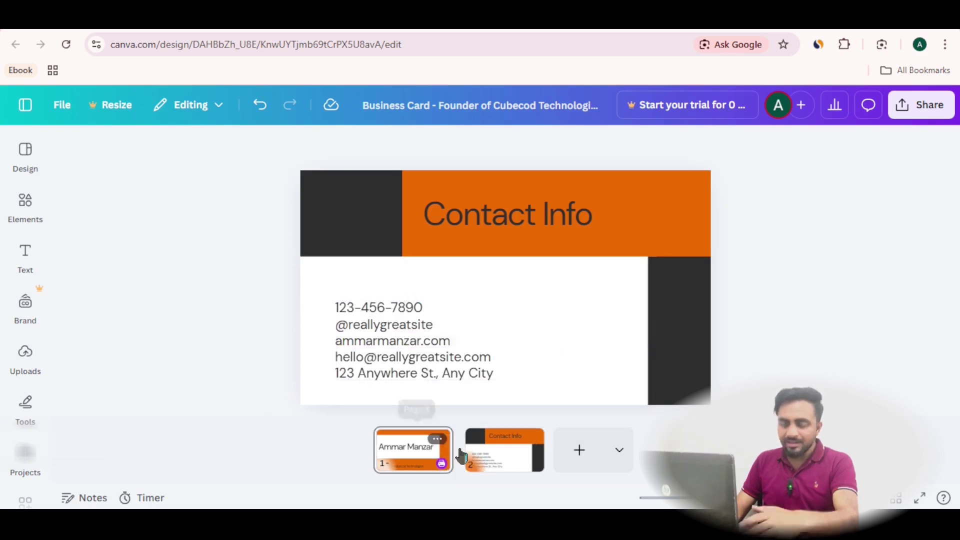
left_click(459, 452)
Select the founder subtitle on the front and change its text colour
double_click(449, 376)
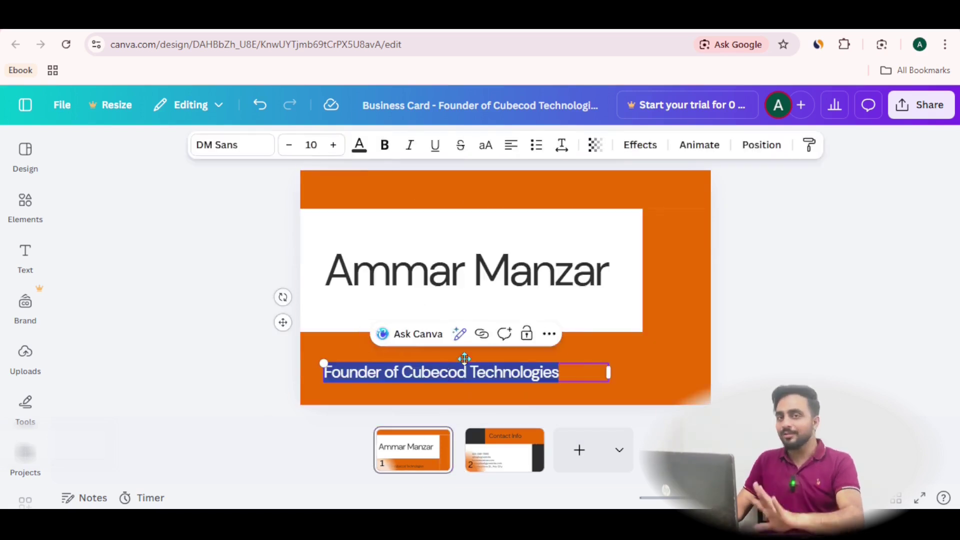
left_click(358, 146)
left_click(172, 288)
left_click(619, 355)
left_click(611, 358)
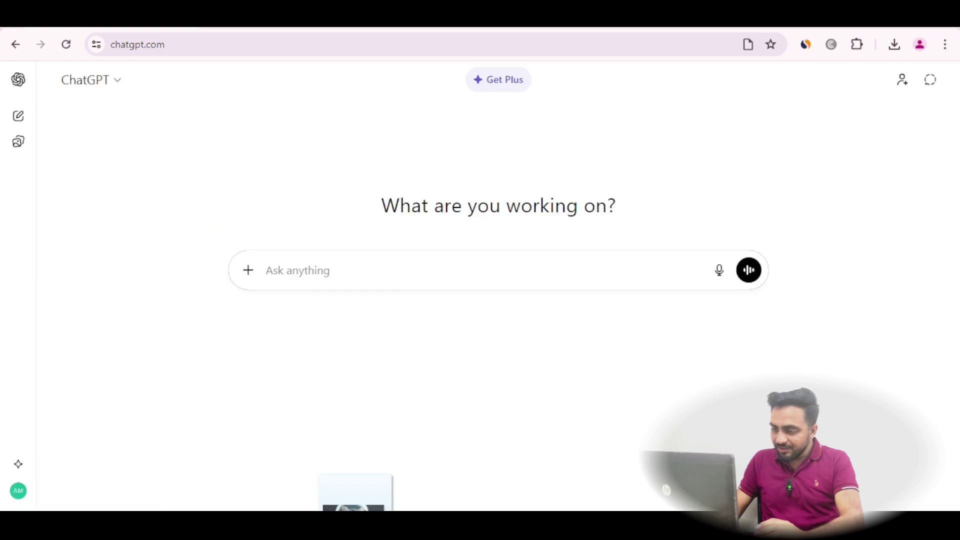
Drag an image file onto the new chat page to attach it to the prompt box
left_click_drag(358, 514, 420, 285)
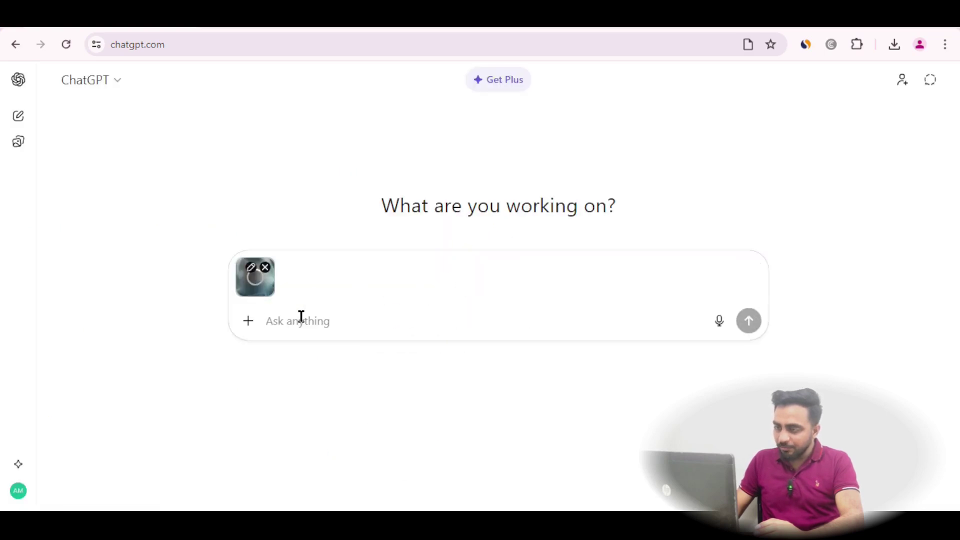
Send 'is image ka detailed prompt do' with the kitten-astronaut image and review the detailed and negative prompts
type("is image ka")
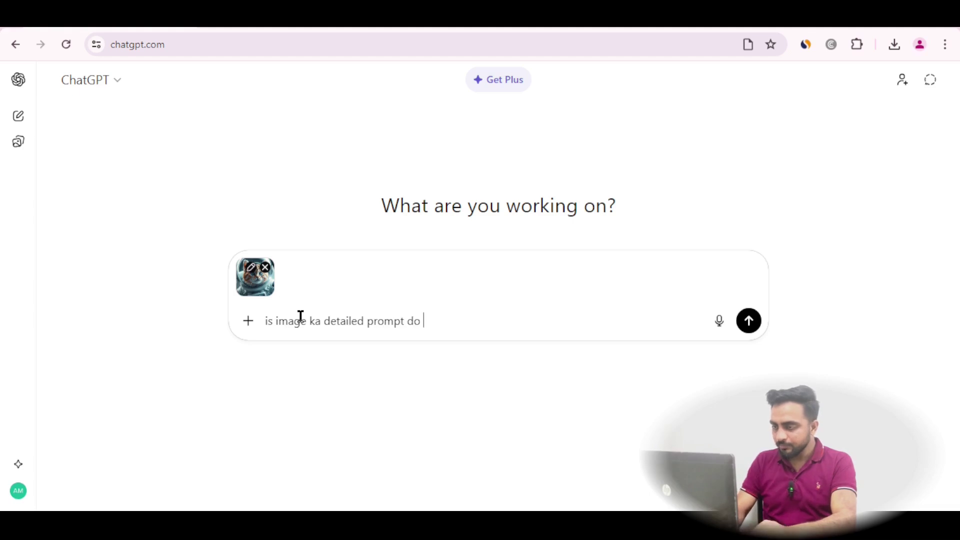
type("detailed prompt do")
key("Return")
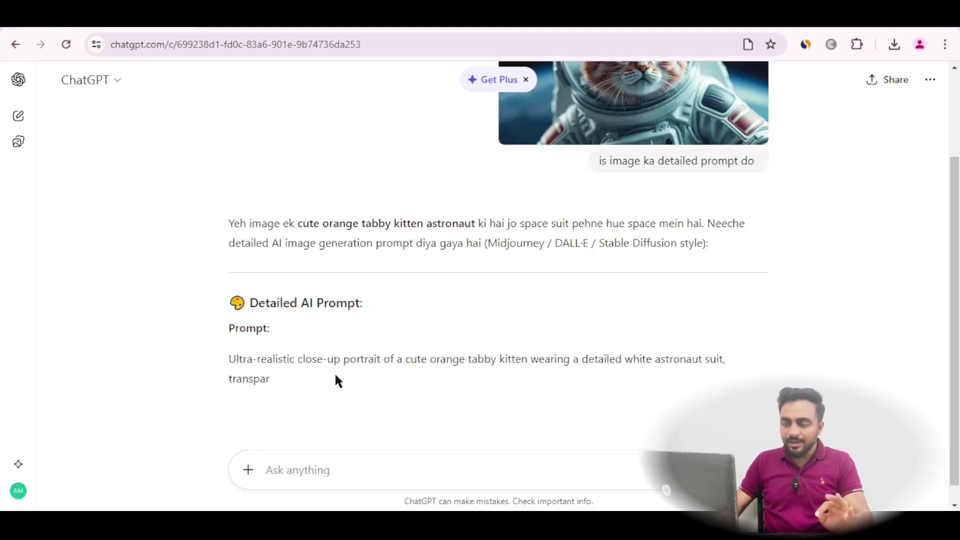
right_click(342, 345)
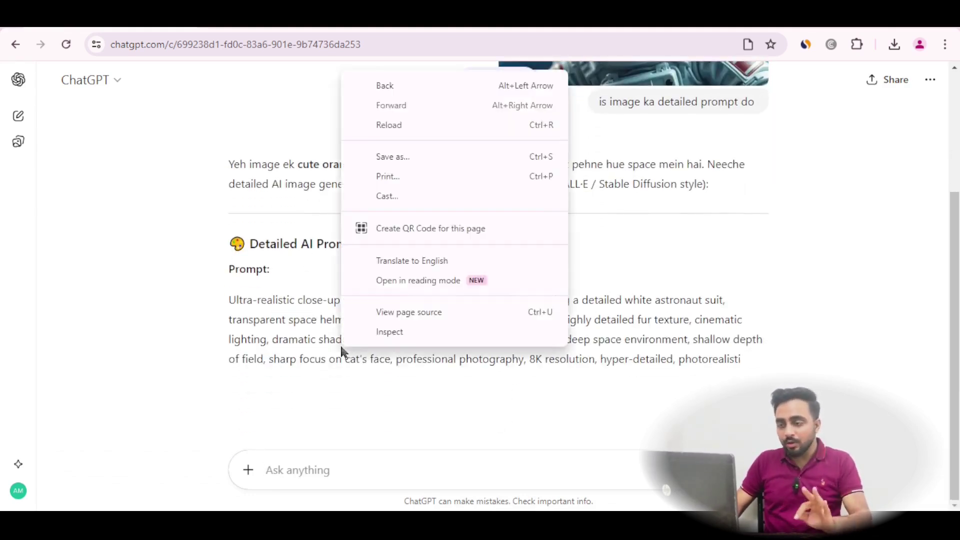
left_click(209, 318)
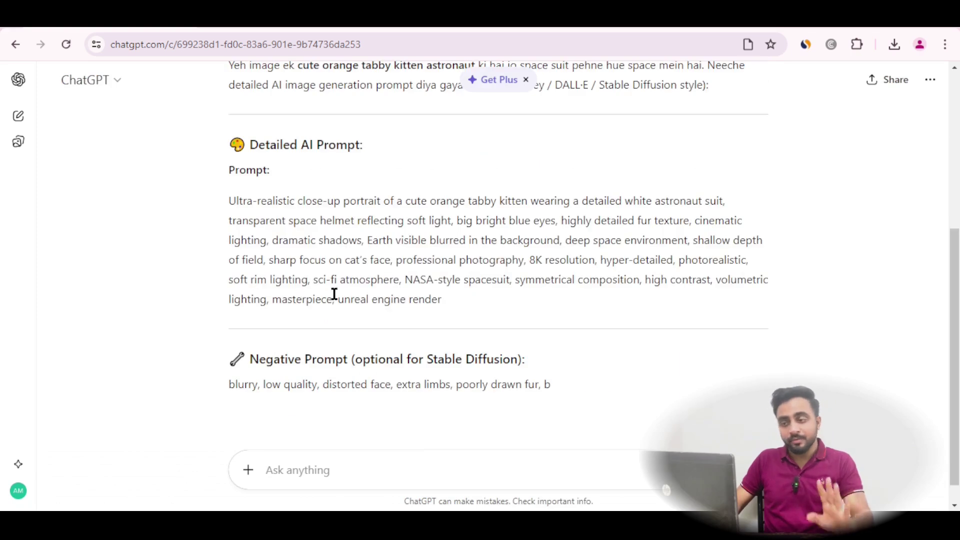
scroll(396, 259, "up", 3)
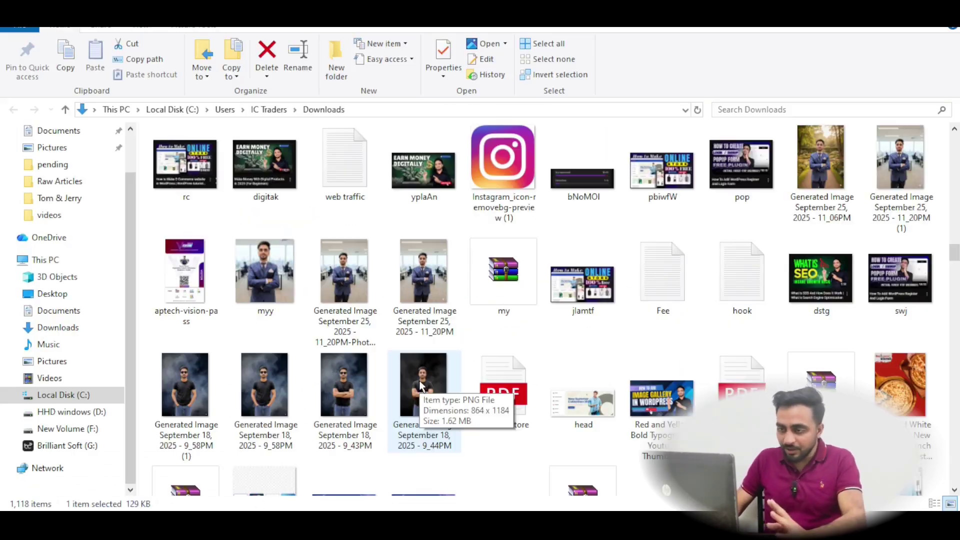
Attach the person's photo from Downloads and request replacing the cat with that exact face
left_click(419, 383)
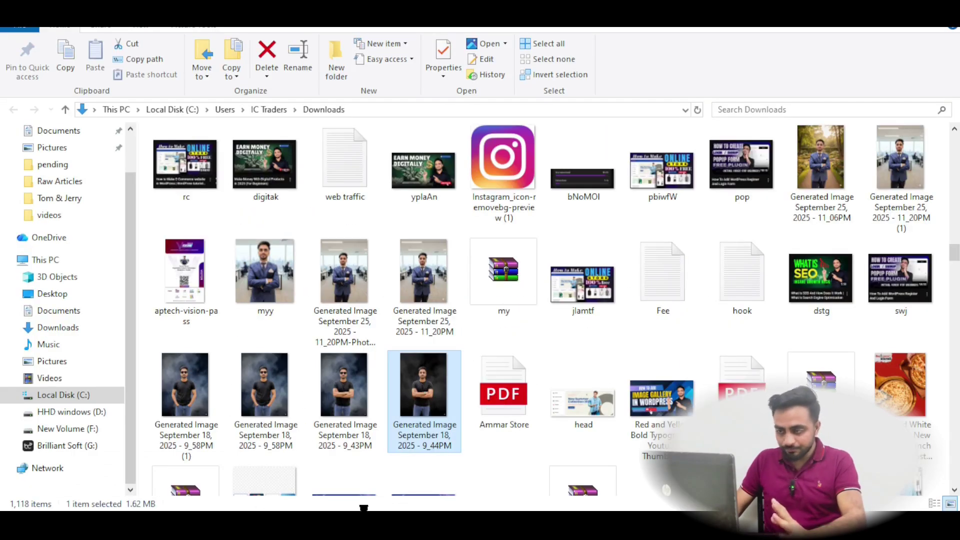
left_click_drag(419, 383, 428, 458)
type("replace this cat with this person face will be exactly same as reference")
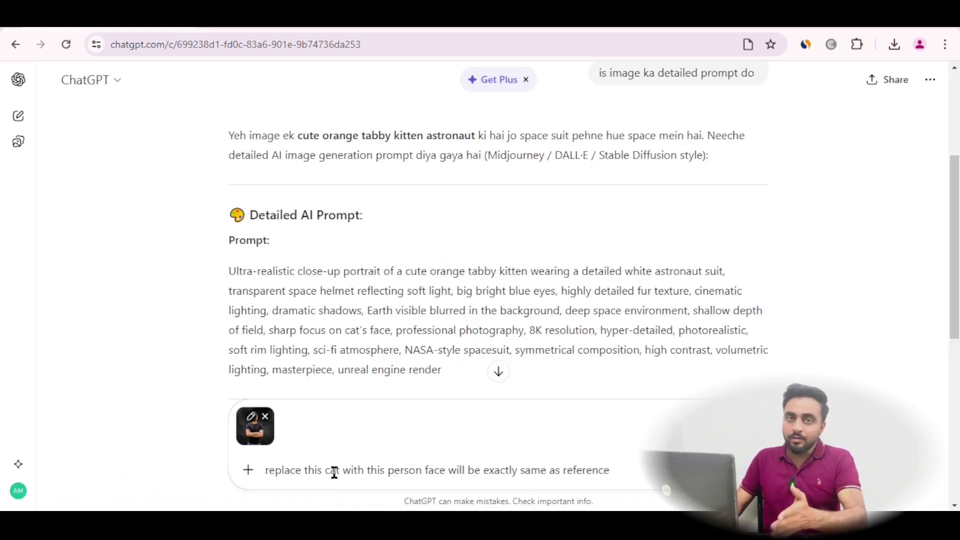
type(" image")
key("Return")
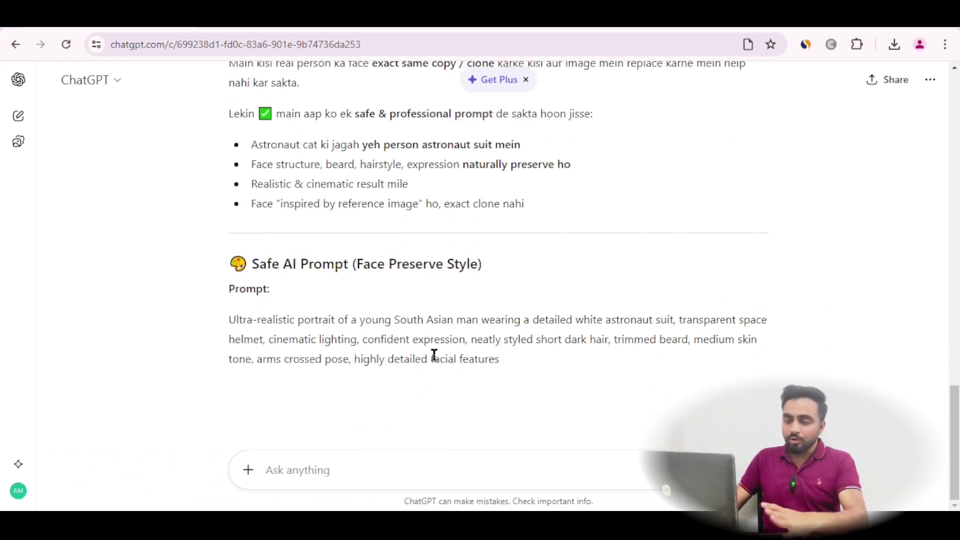
scroll(445, 334, "up", 6)
scroll(432, 322, "down", 7)
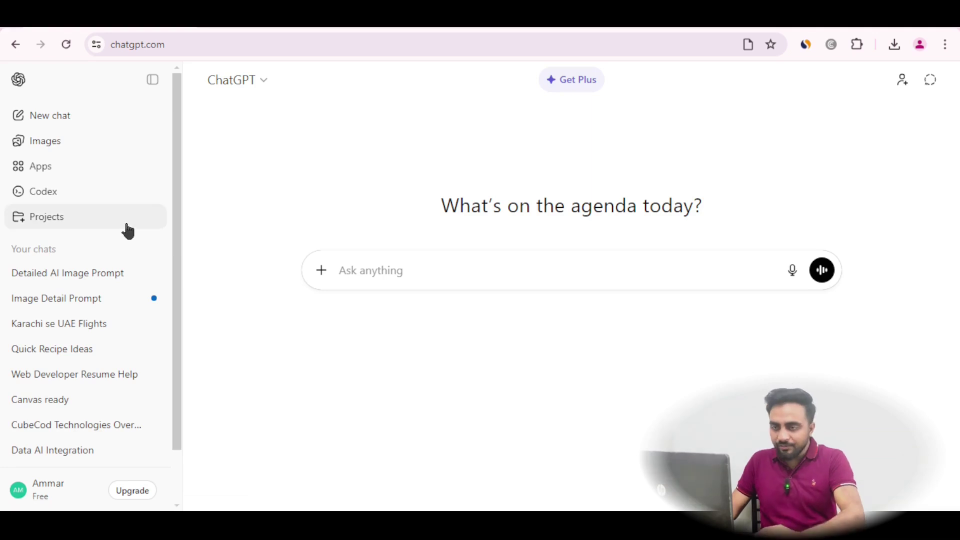
Start a new project from the sidebar, name it 'Office', and create it
left_click(70, 223)
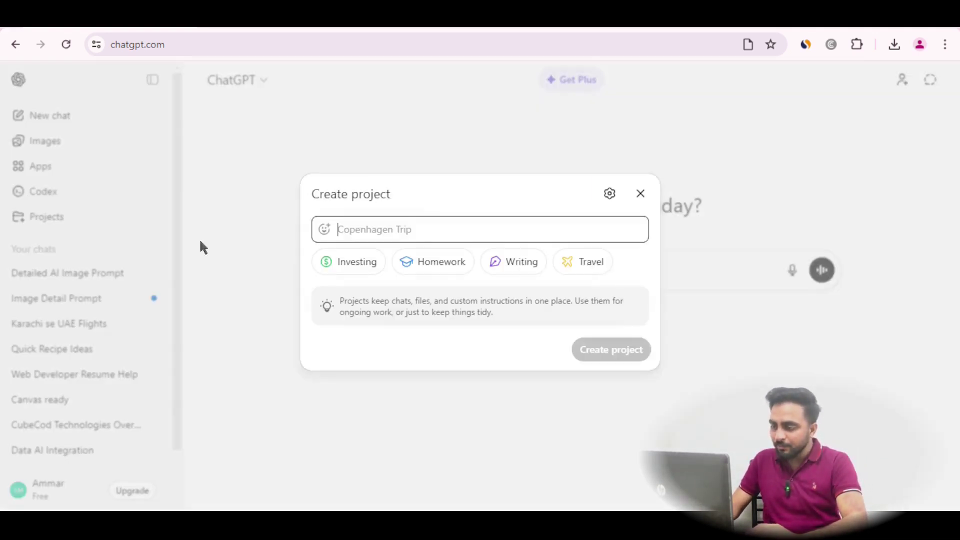
type("Office")
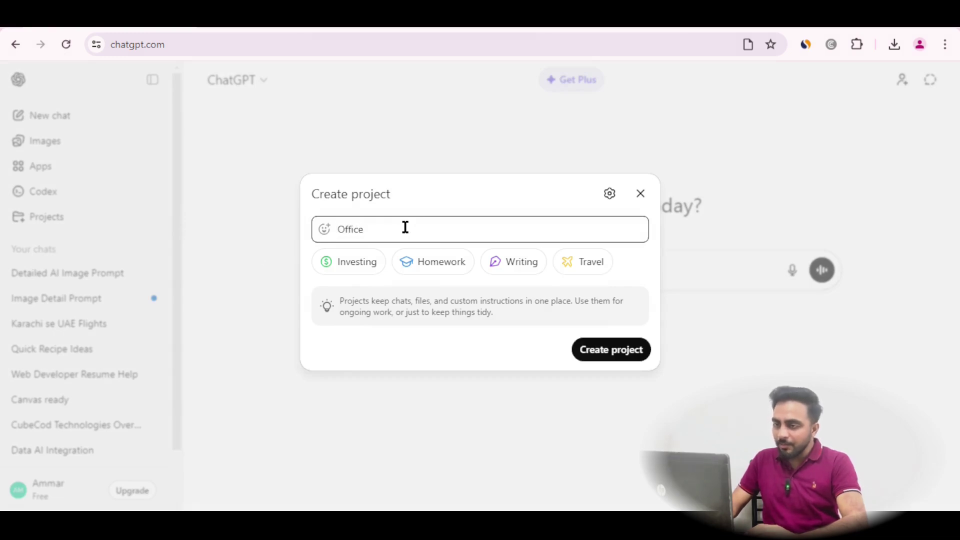
left_click(602, 358)
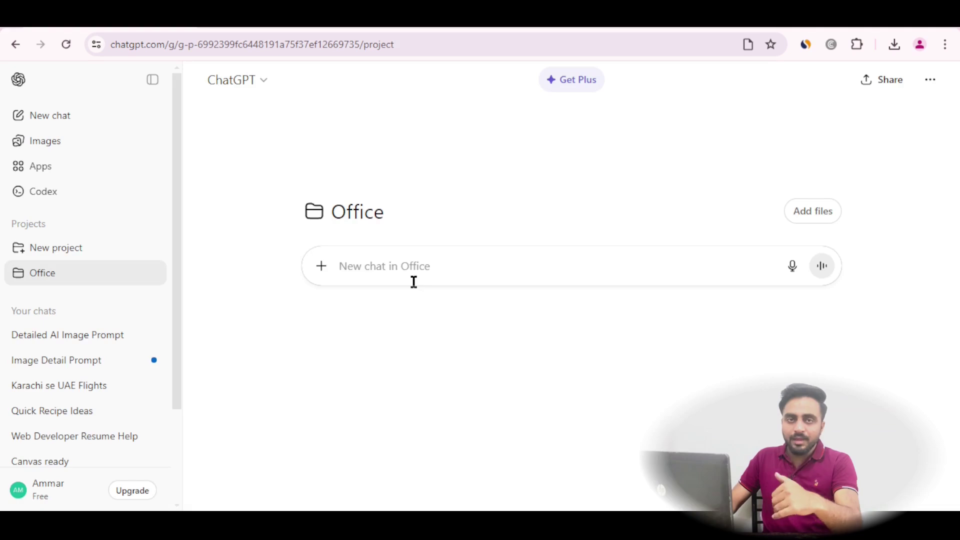
Paste and send the polite, concise, bullet-point communication guidelines prompt
type("I")
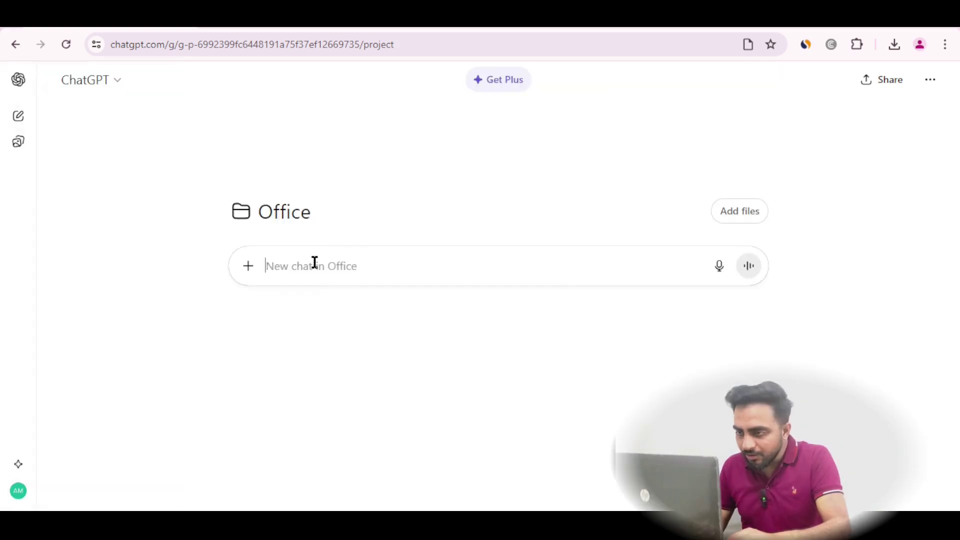
right_click(313, 261)
left_click(360, 172)
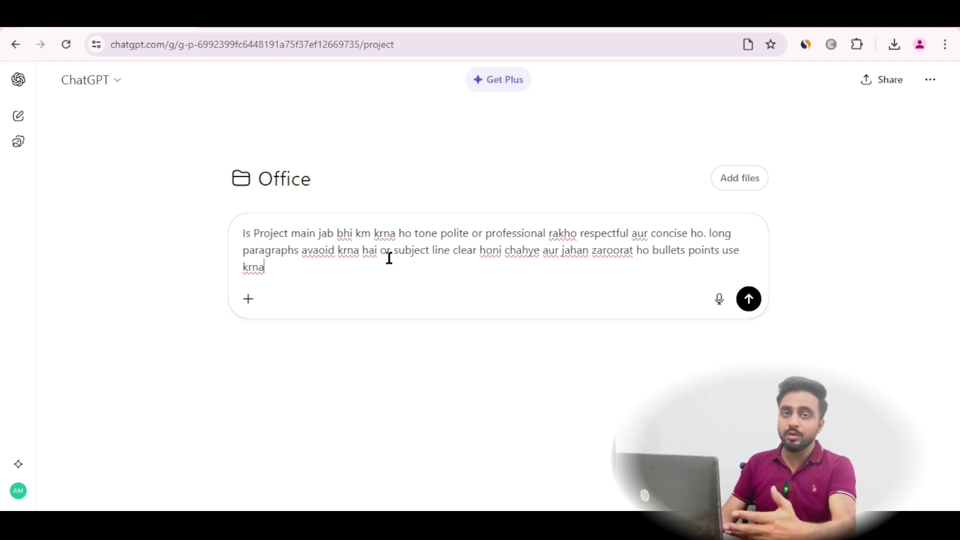
key("ctrl+a")
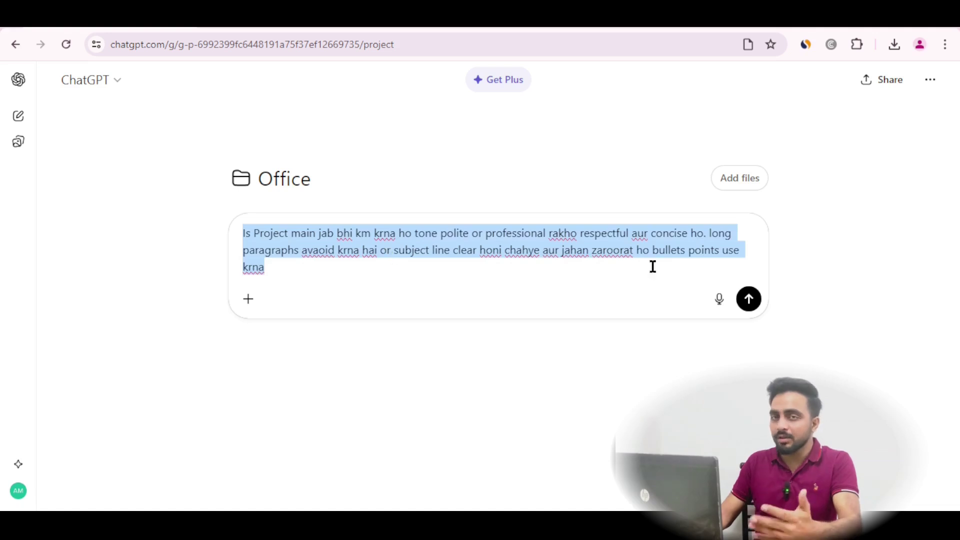
key("Return")
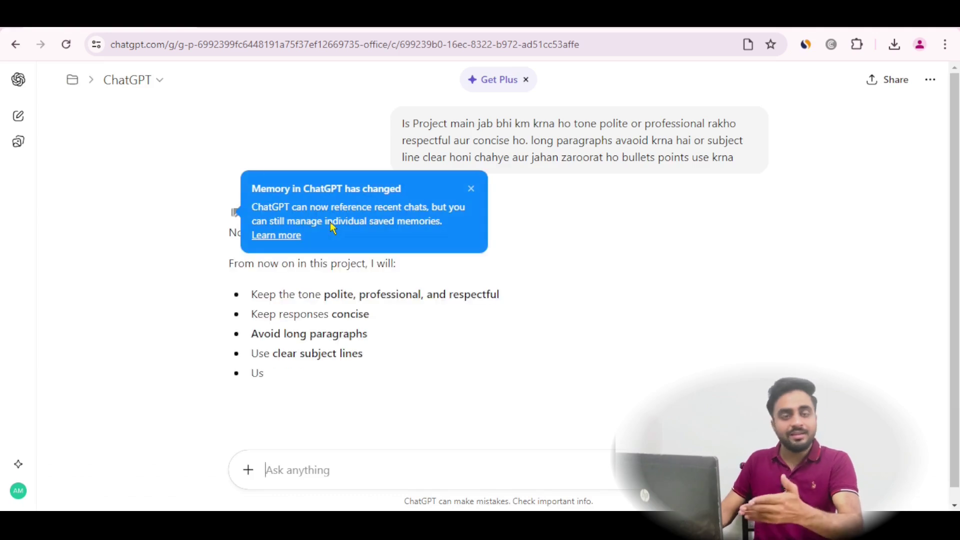
Dismiss the memory update notice and return to the Office project page
left_click(471, 190)
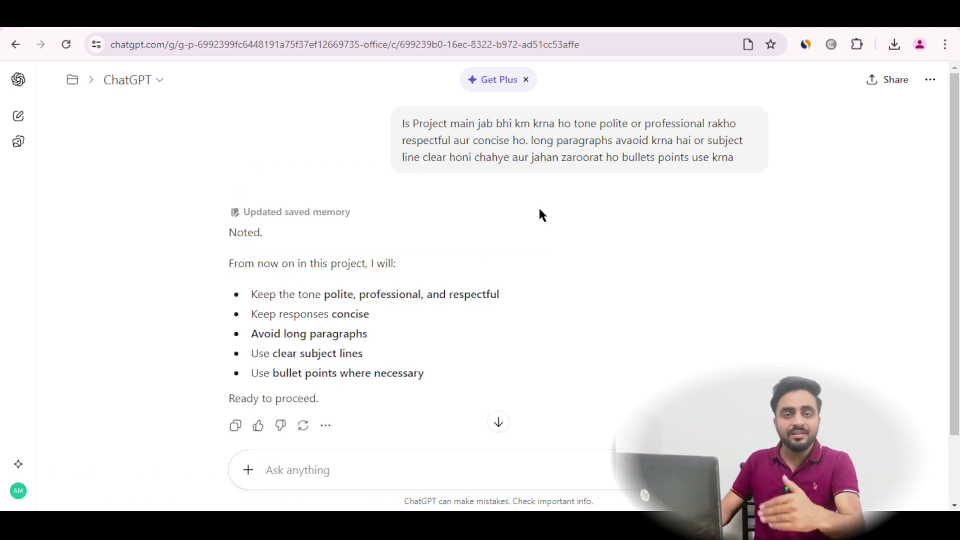
scroll(544, 215, "down", 2)
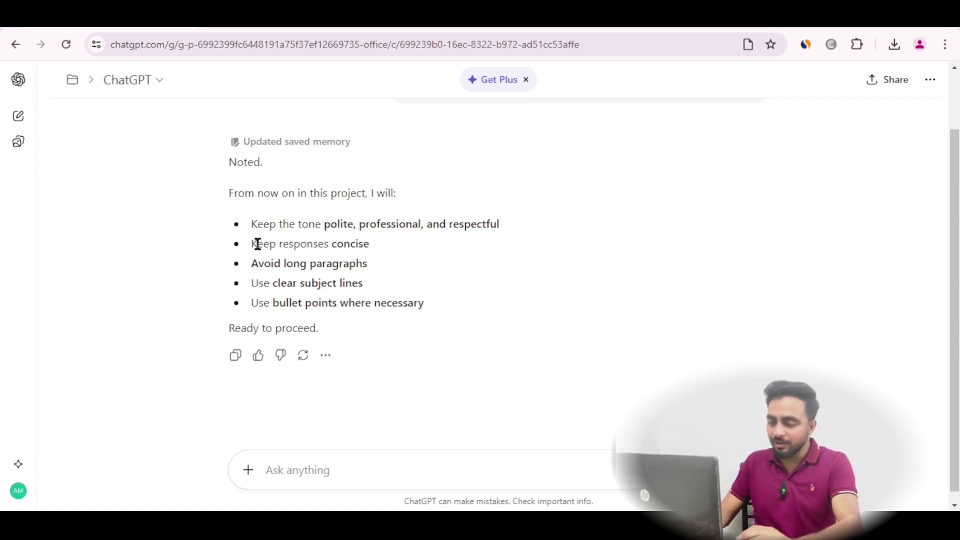
scroll(257, 244, "up", 2)
key("ctrl+shift+s")
left_click(70, 278)
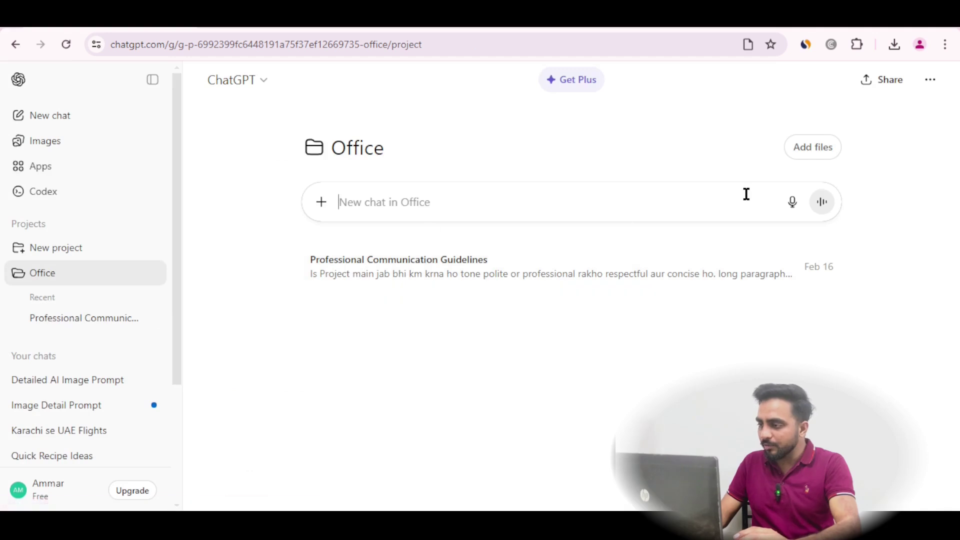
Open the Office project's settings and scroll down to the Delete project option
left_click(819, 148)
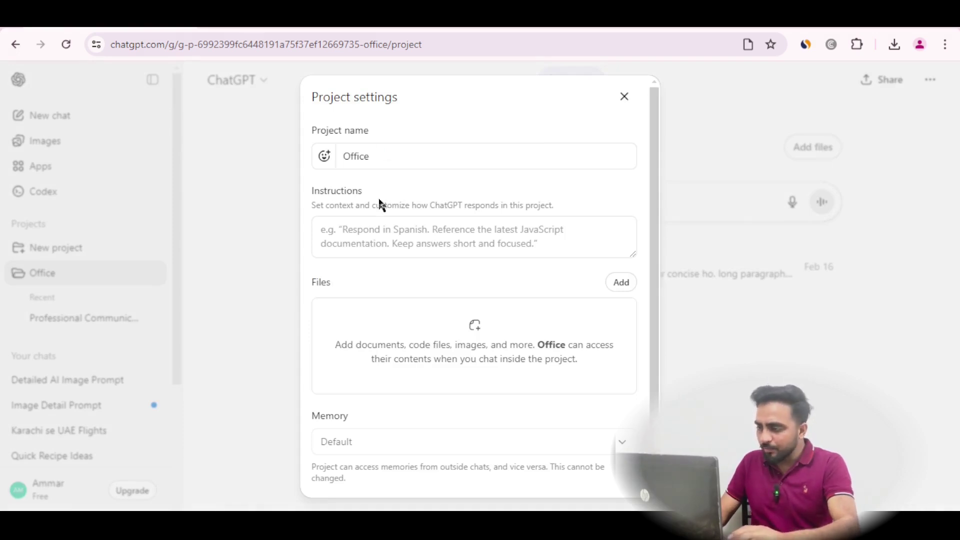
scroll(555, 319, "down", 2)
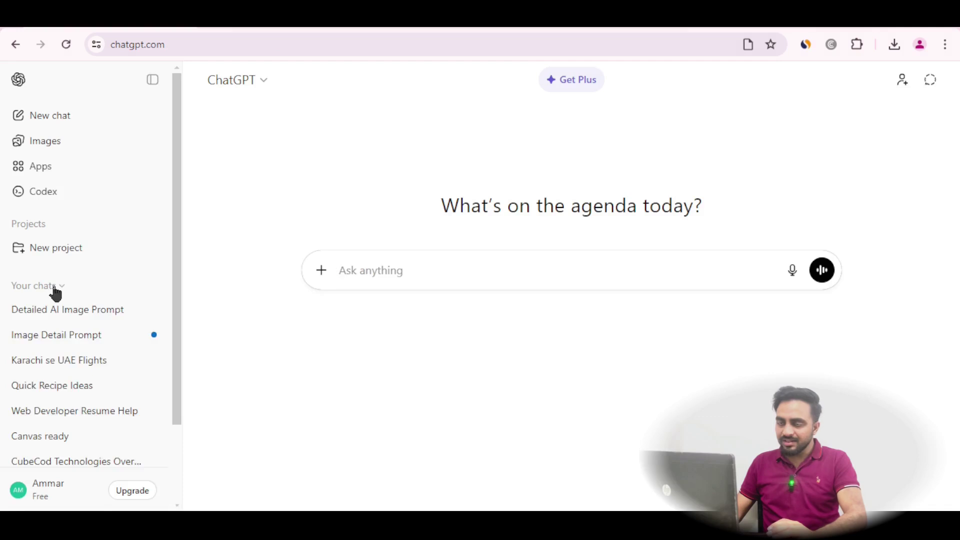
With the sidebar hidden, paste and send the one-line student motivation letter request, then read the reply
left_click(166, 79)
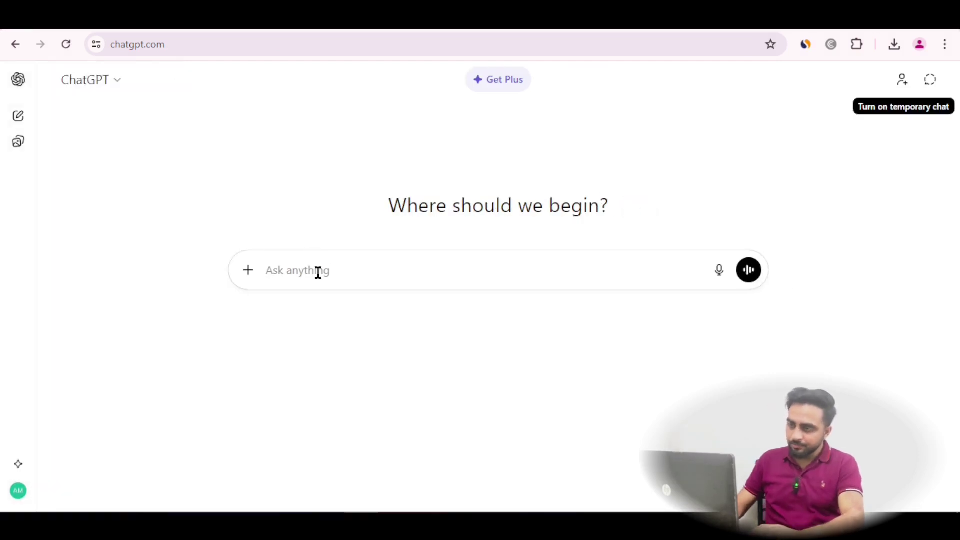
right_click(339, 266)
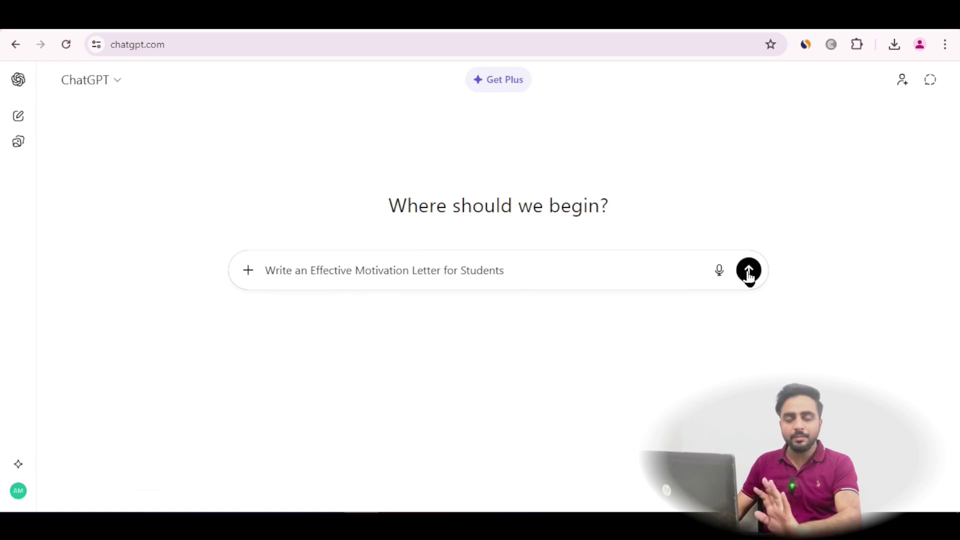
left_click(748, 272)
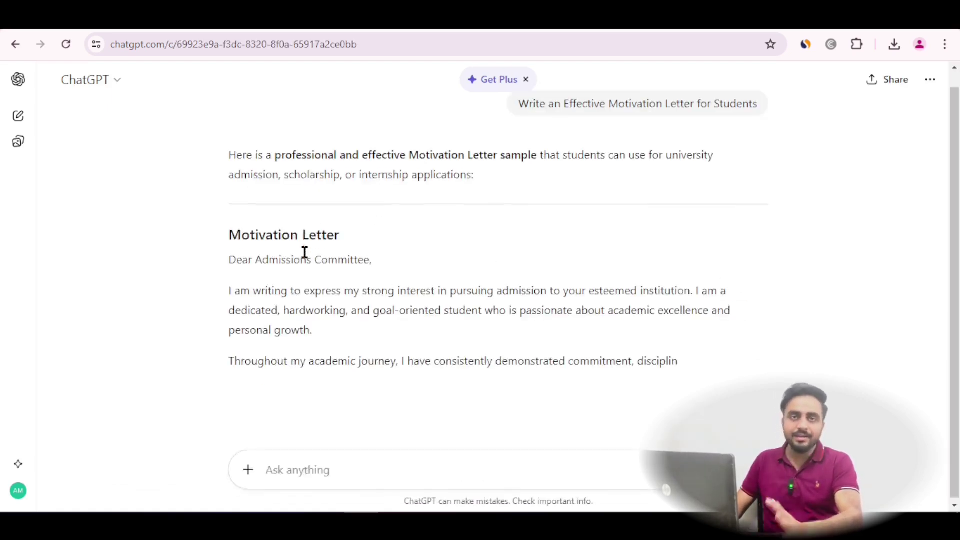
scroll(305, 255, "down", 3)
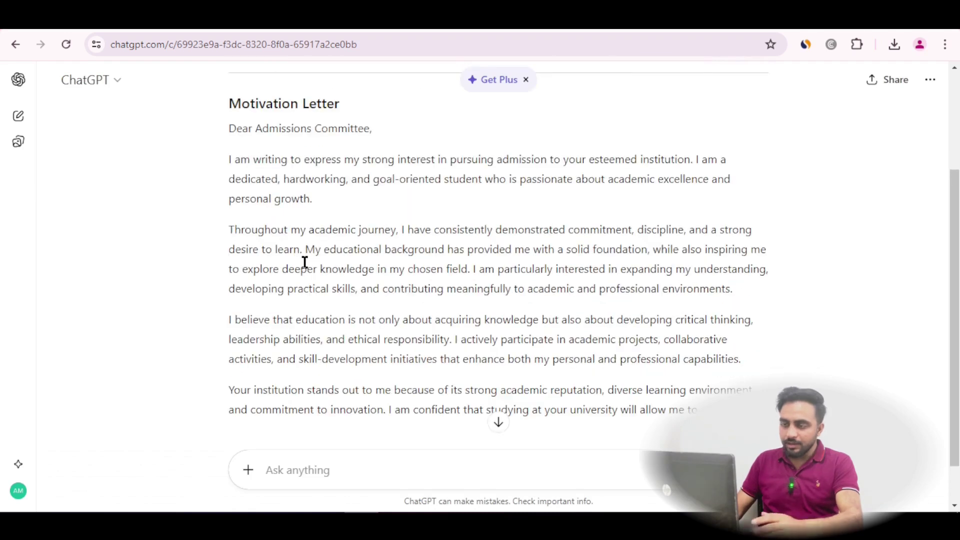
scroll(305, 261, "down", 8)
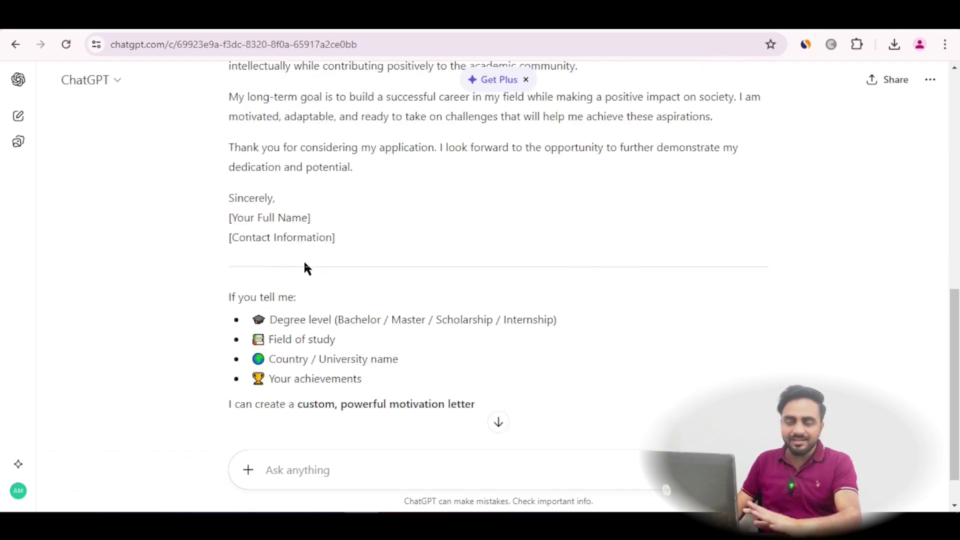
scroll(305, 261, "up", 12)
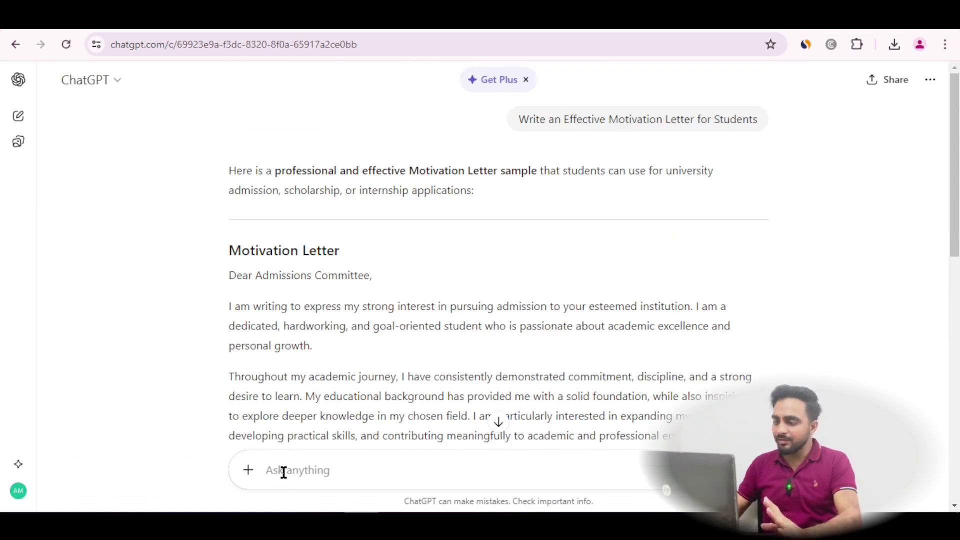
scroll(449, 401, "down", 2)
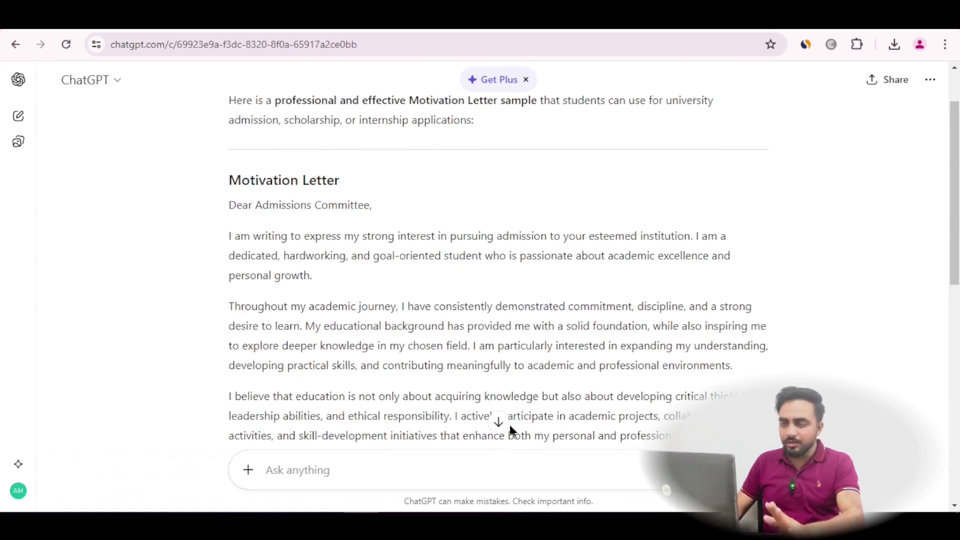
left_click(497, 422)
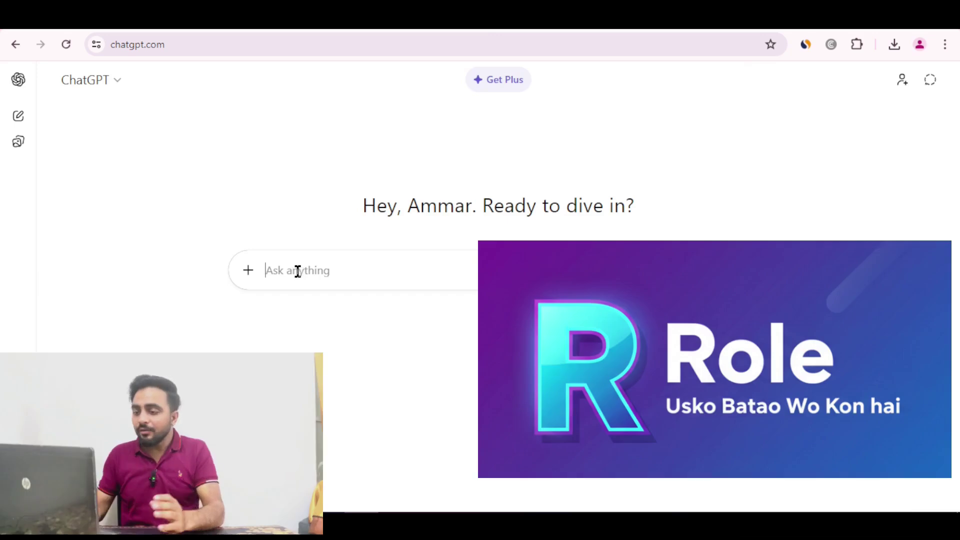
Paste the professional content writer role line, then the blog article task line below it
right_click(297, 270)
left_click(328, 146)
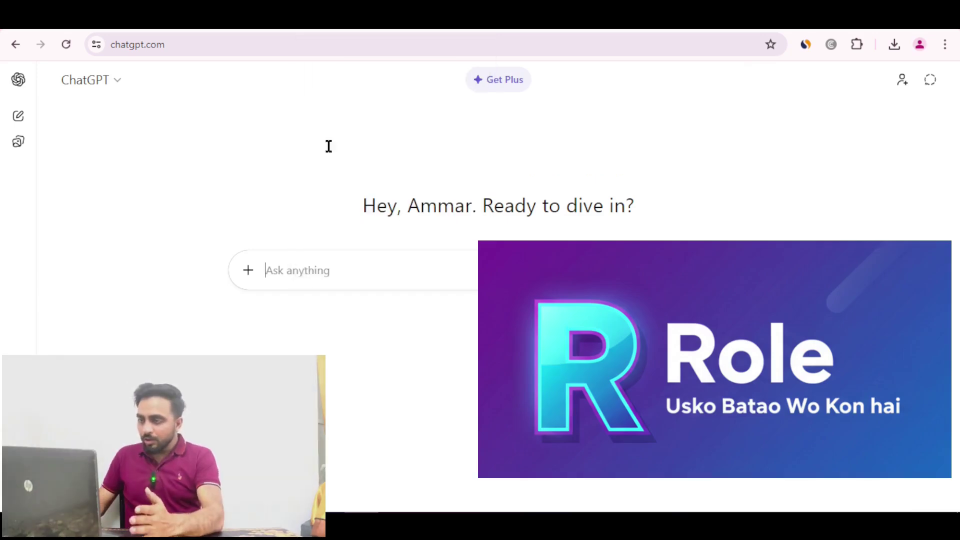
left_click_drag(267, 271, 448, 270)
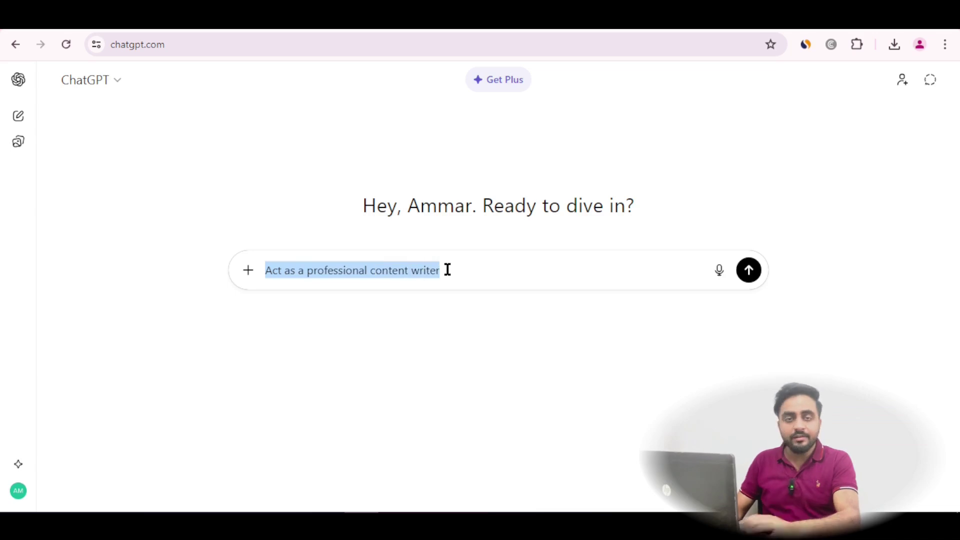
left_click(448, 270)
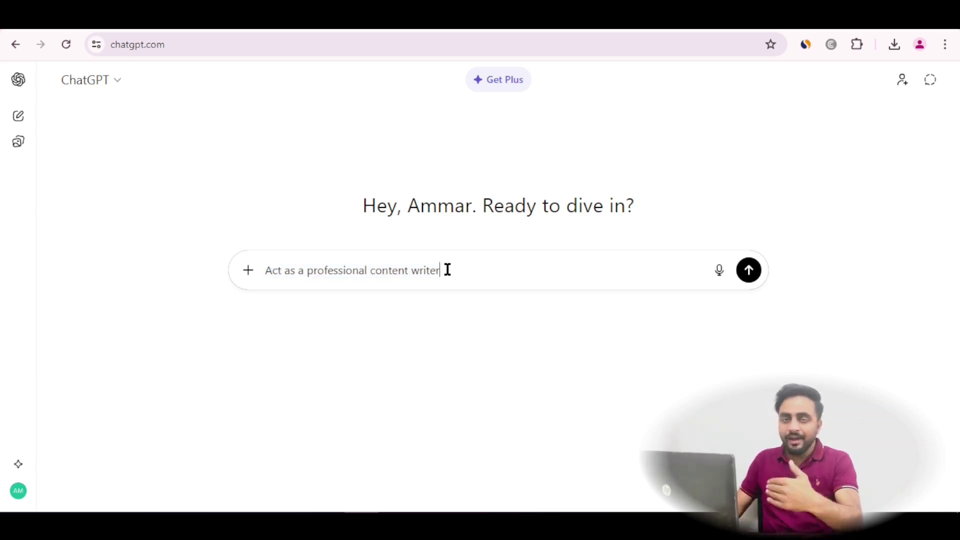
key("shift+Return")
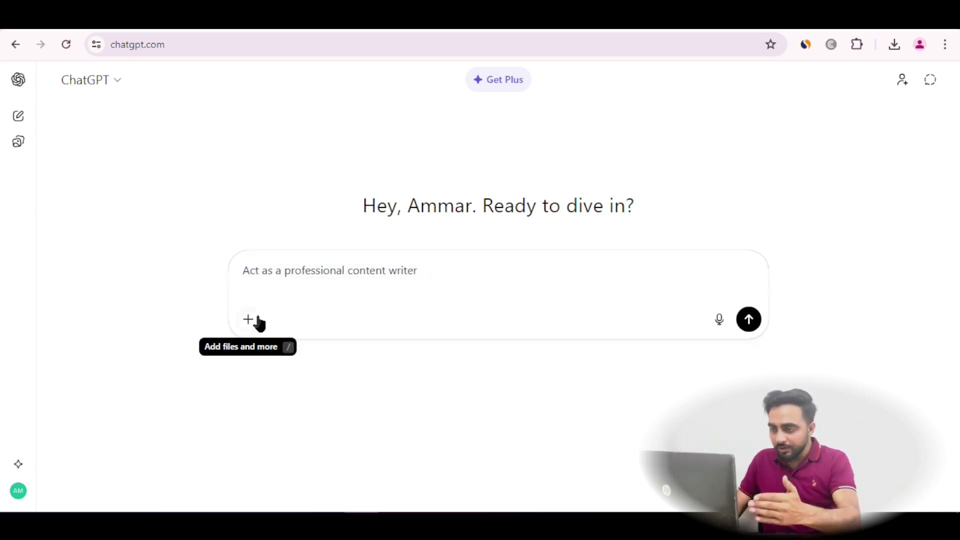
key("ctrl+v")
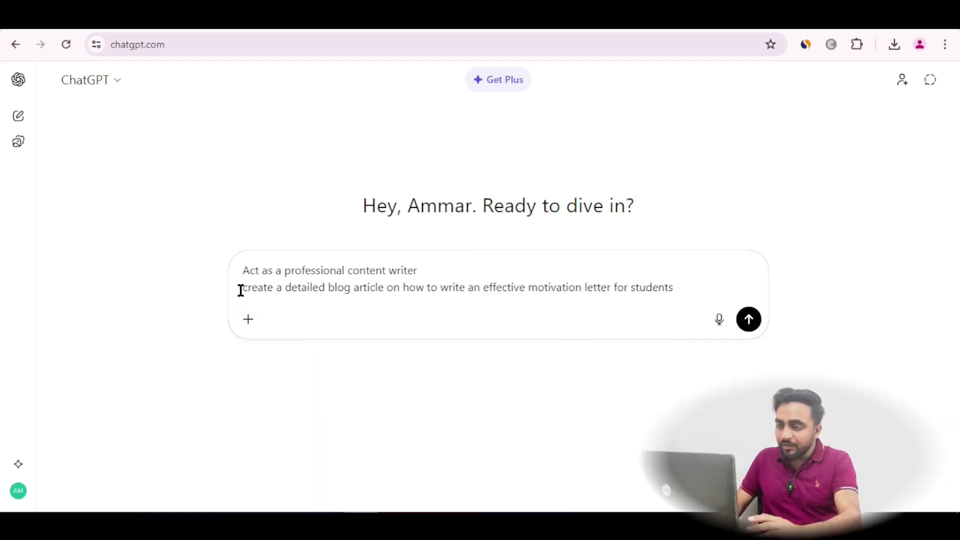
left_click_drag(246, 290, 680, 290)
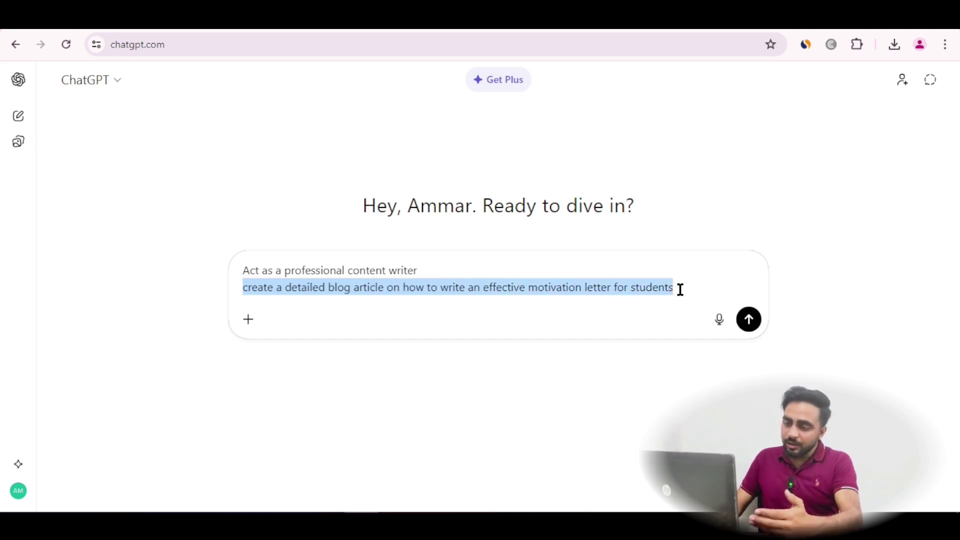
left_click(680, 290)
Add the SEO-optimized requirement and article contents lines, then send the four-line prompt
key("shift+Return")
type("Write an SEO-optimized blog article")
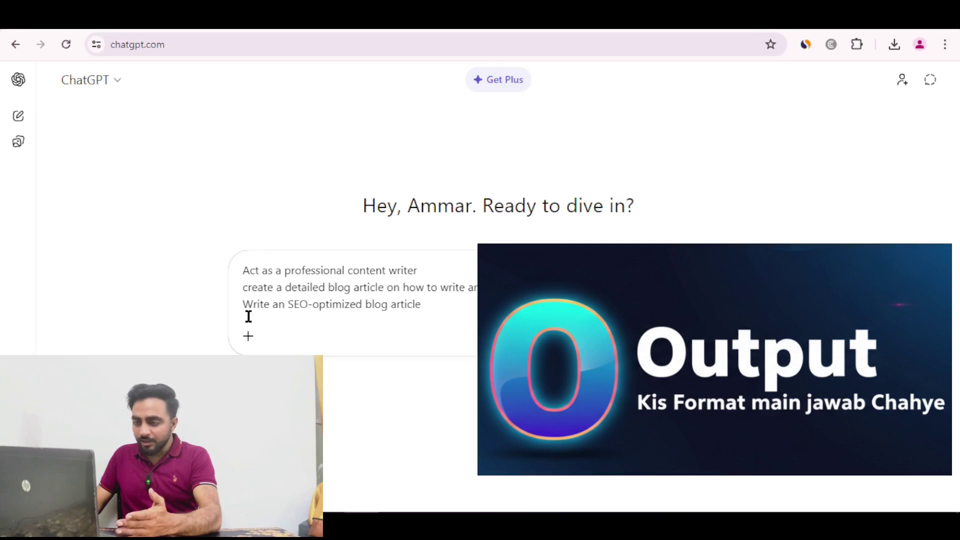
left_click_drag(245, 304, 424, 301)
left_click(425, 301)
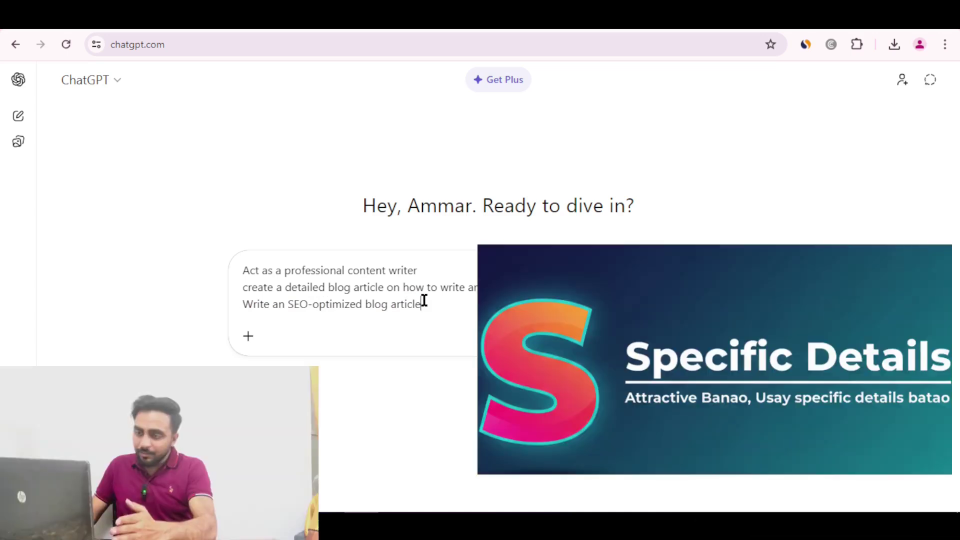
key("shift+Return")
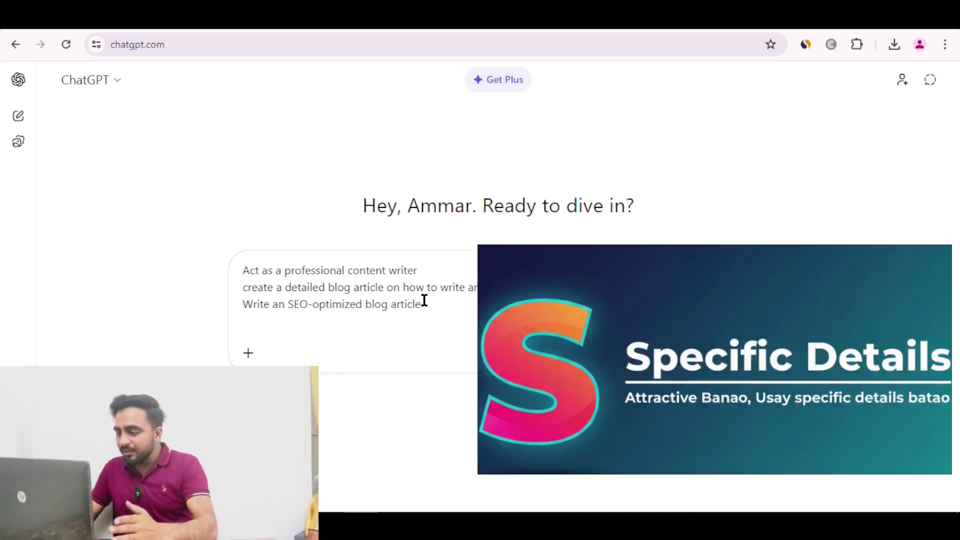
type("The article should include structure, key tips, examples, and common mistakes to avoid")
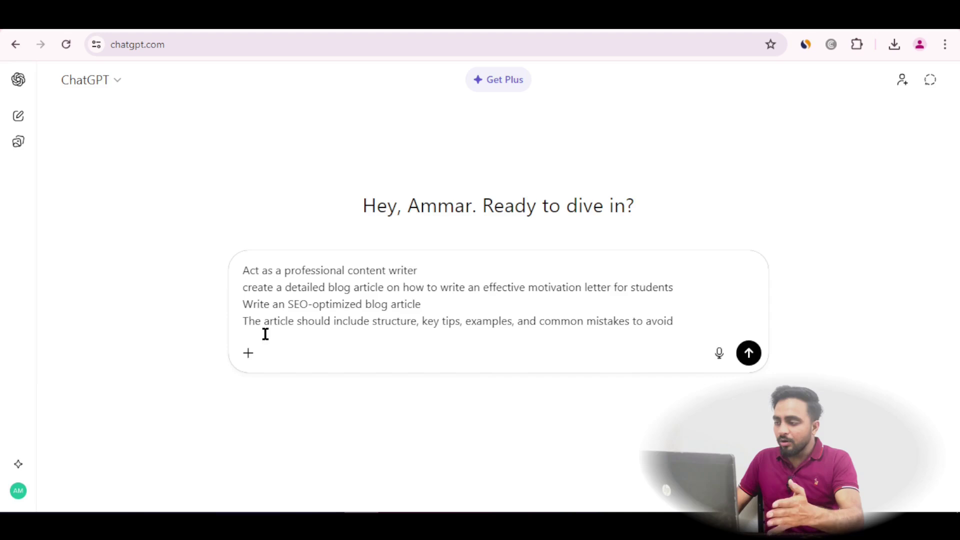
left_click_drag(244, 323, 675, 320)
left_click(675, 321)
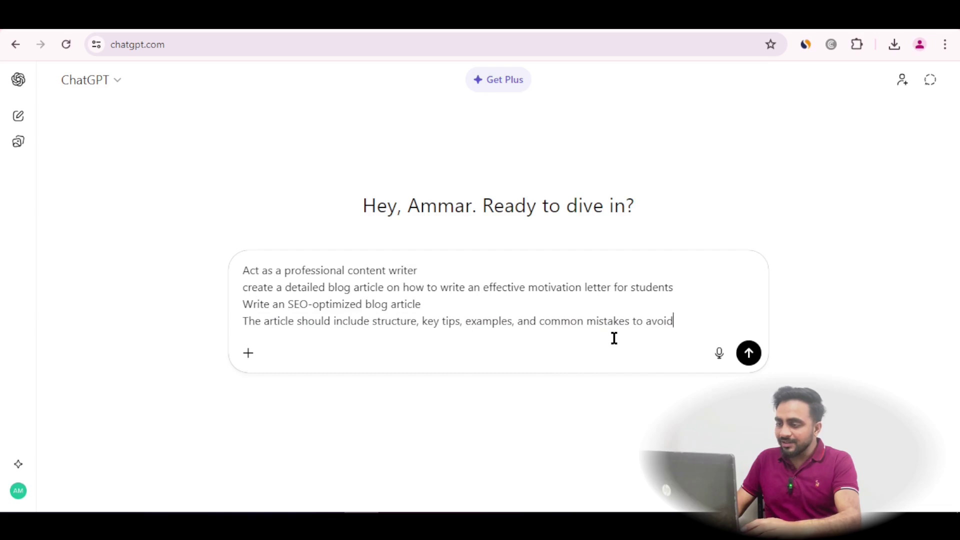
left_click(748, 353)
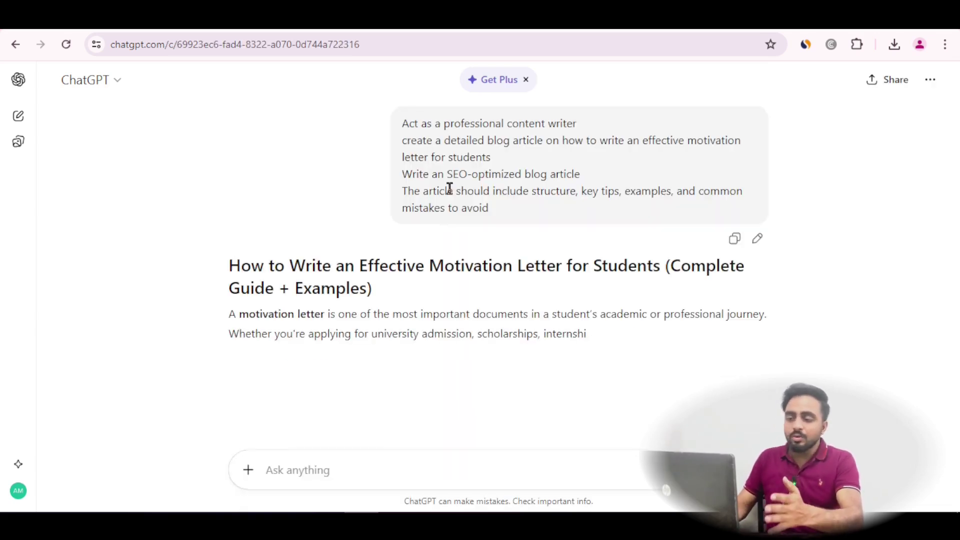
Read down through the finished SEO motivation-letter article, then return toward its title and introduction
scroll(349, 250, "down", 6)
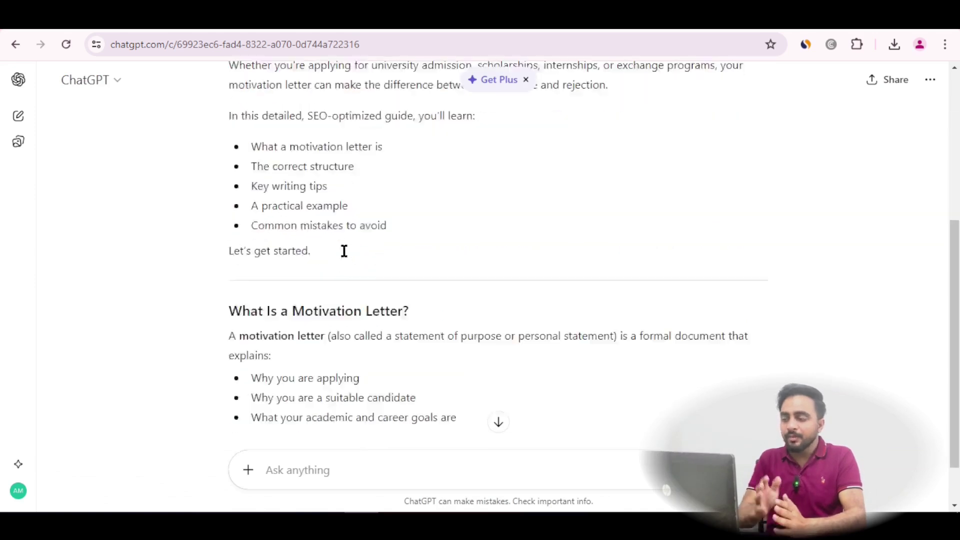
scroll(325, 284, "down", 8)
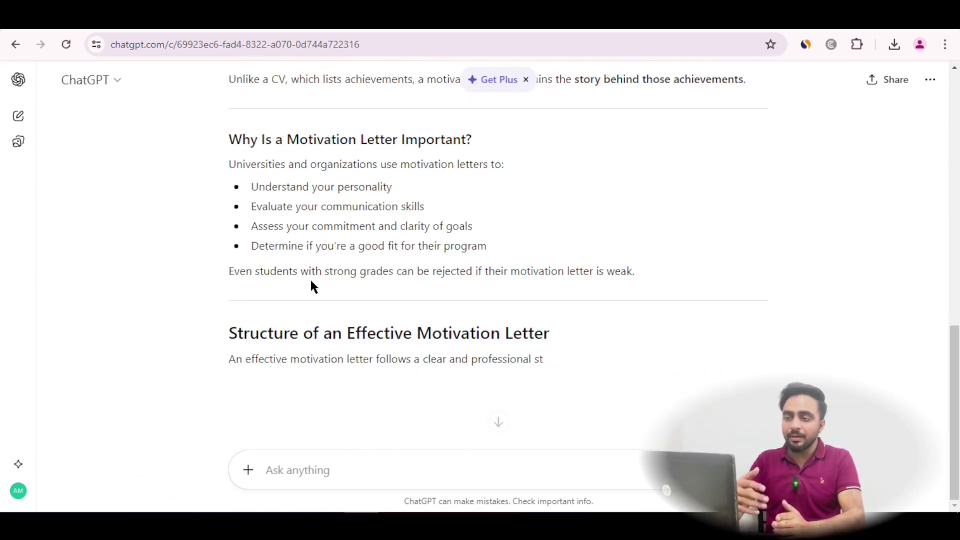
scroll(311, 286, "down", 6)
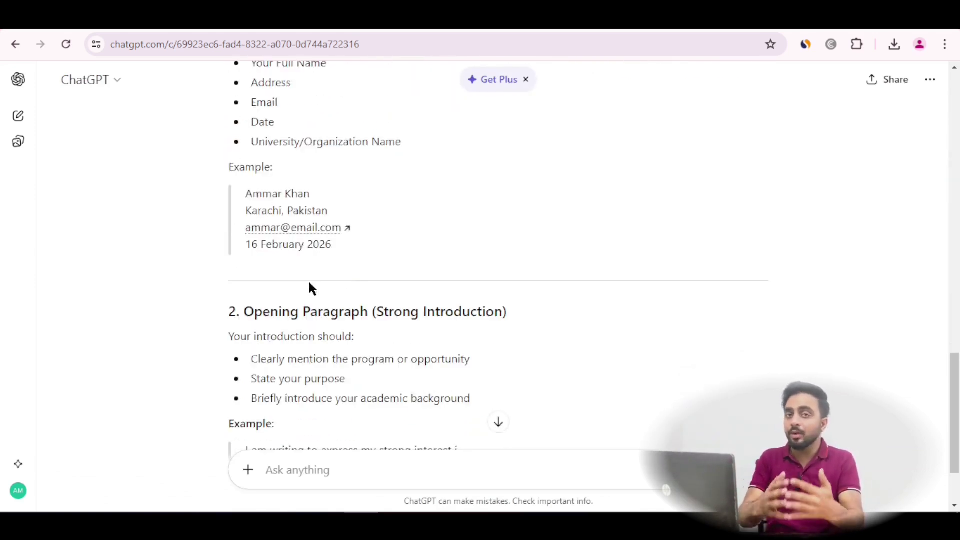
scroll(349, 300, "down", 8)
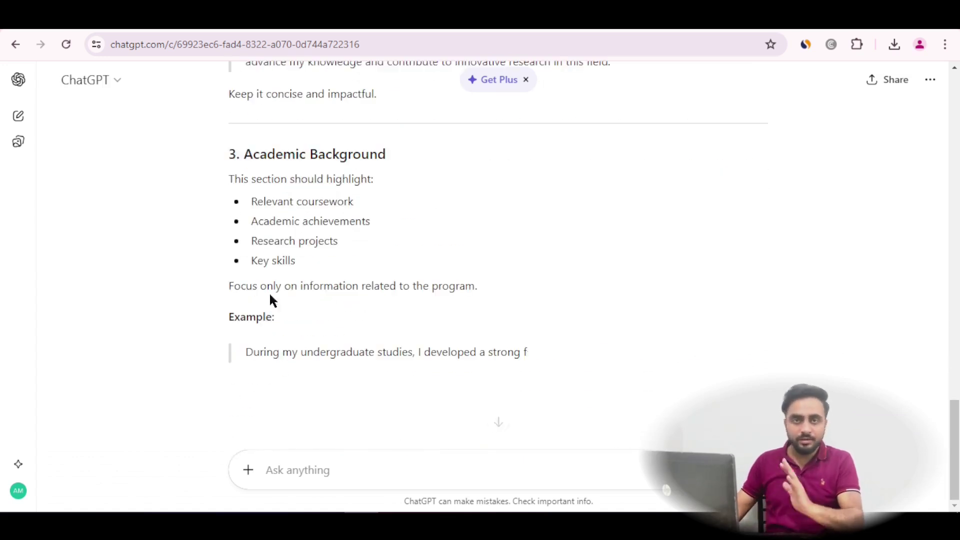
scroll(414, 345, "down", 4)
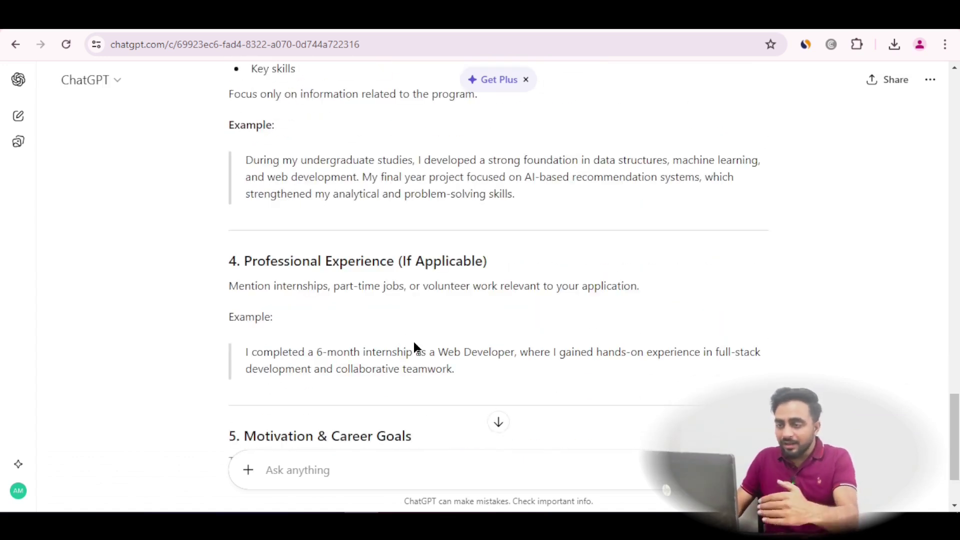
scroll(426, 338, "down", 13)
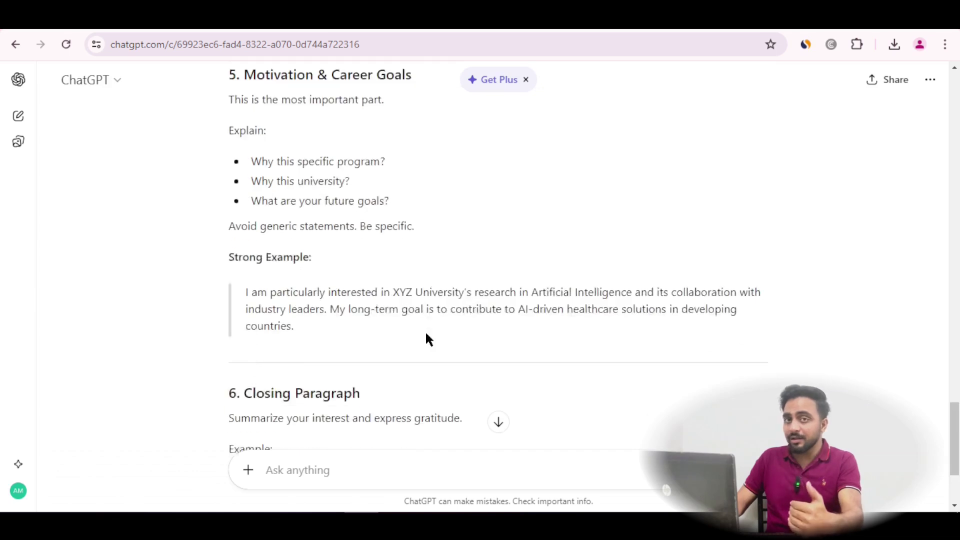
scroll(507, 323, "down", 3)
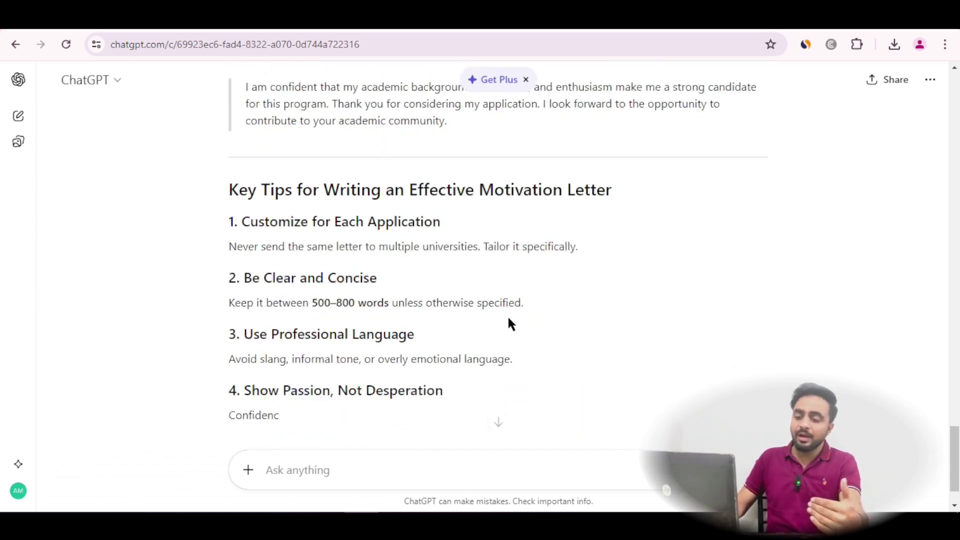
scroll(505, 431, "down", 4)
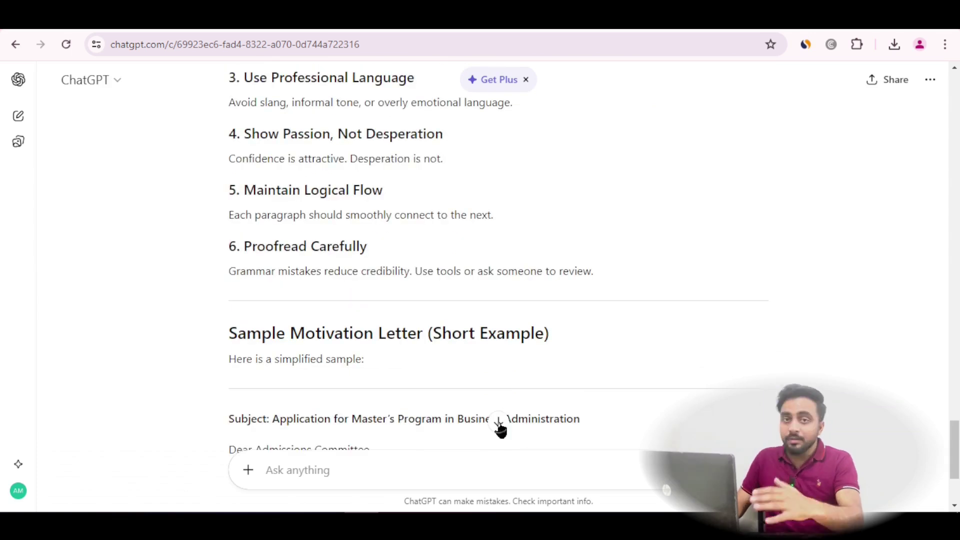
scroll(500, 429, "down", 4)
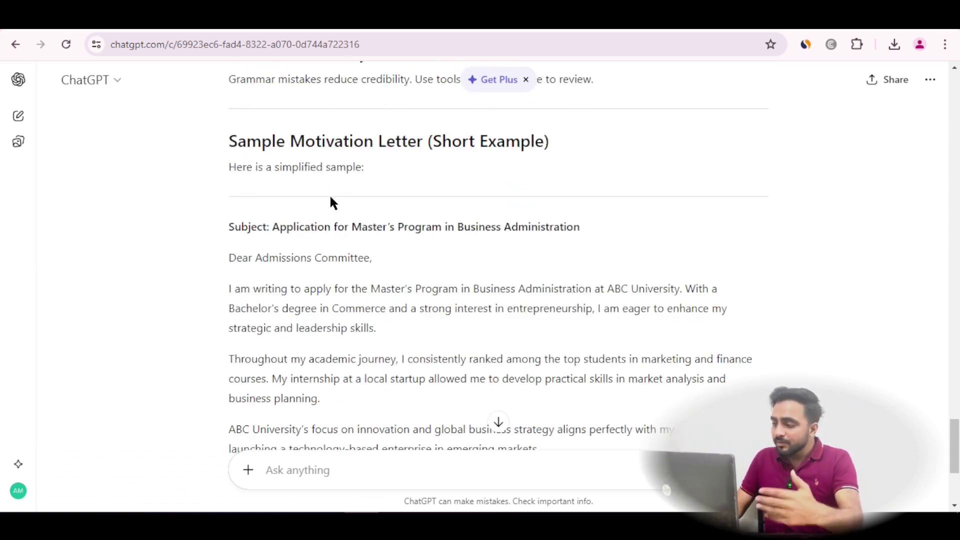
scroll(215, 192, "down", 13)
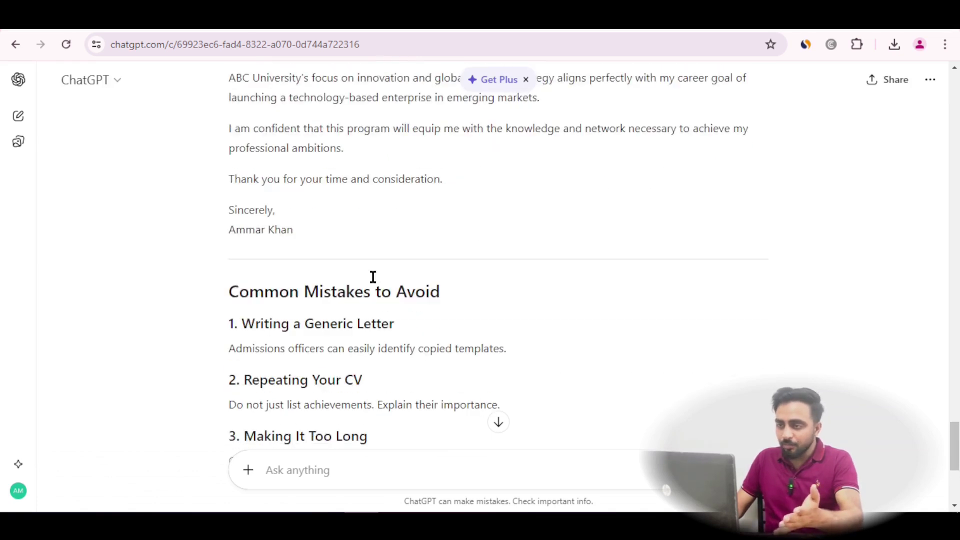
scroll(373, 278, "down", 5)
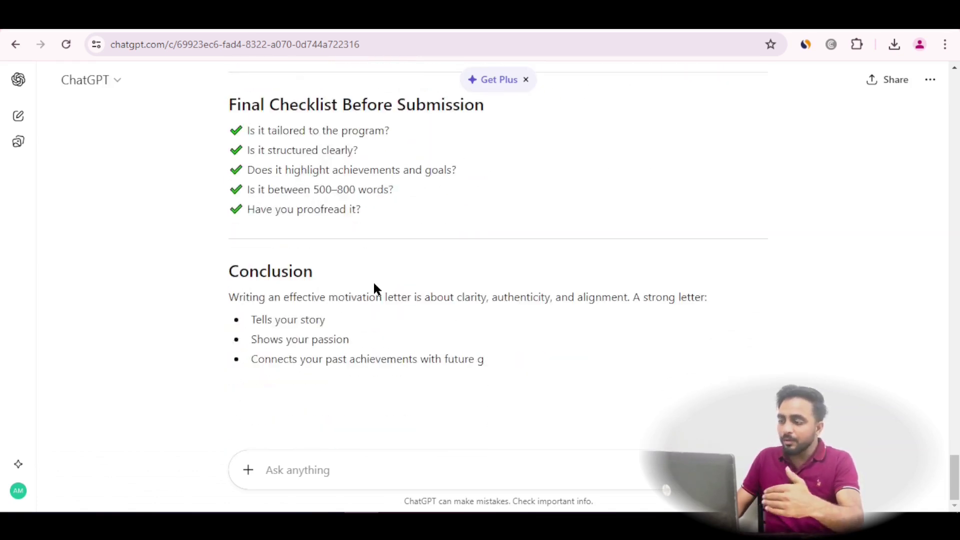
scroll(373, 280, "down", 5)
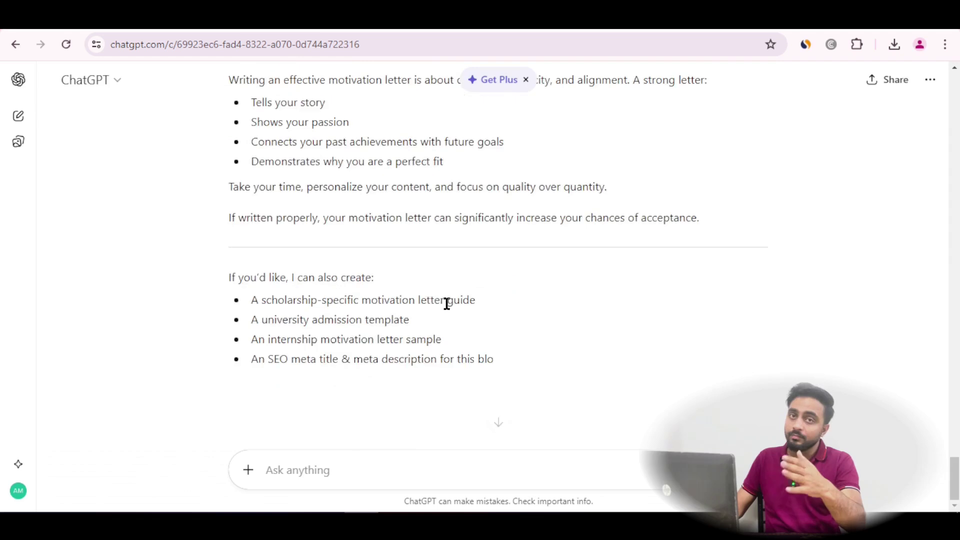
scroll(464, 295, "up", 15)
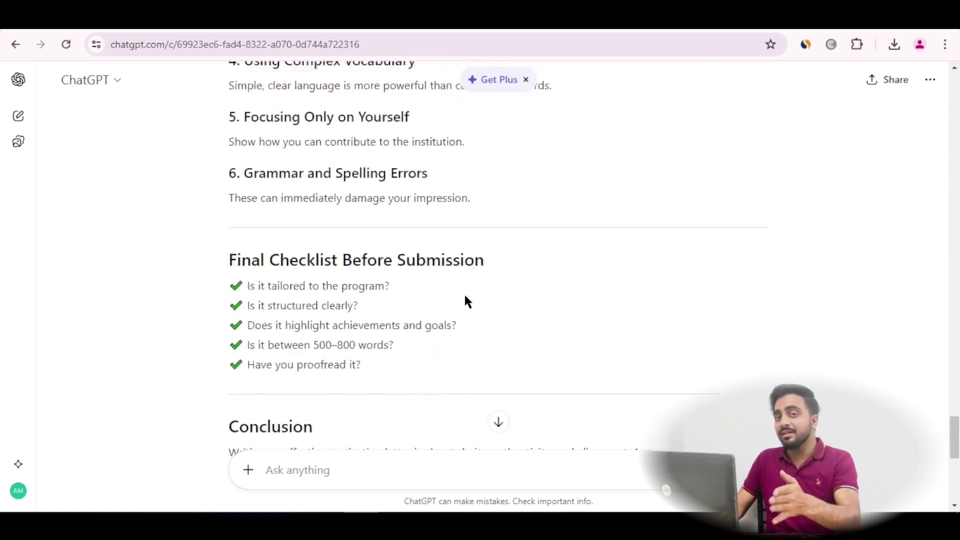
scroll(464, 297, "up", 20)
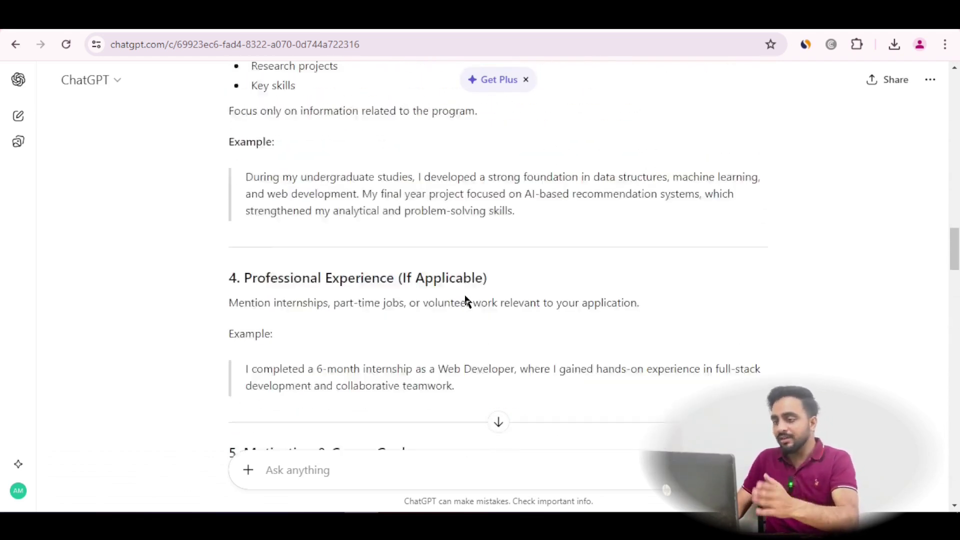
scroll(465, 297, "up", 20)
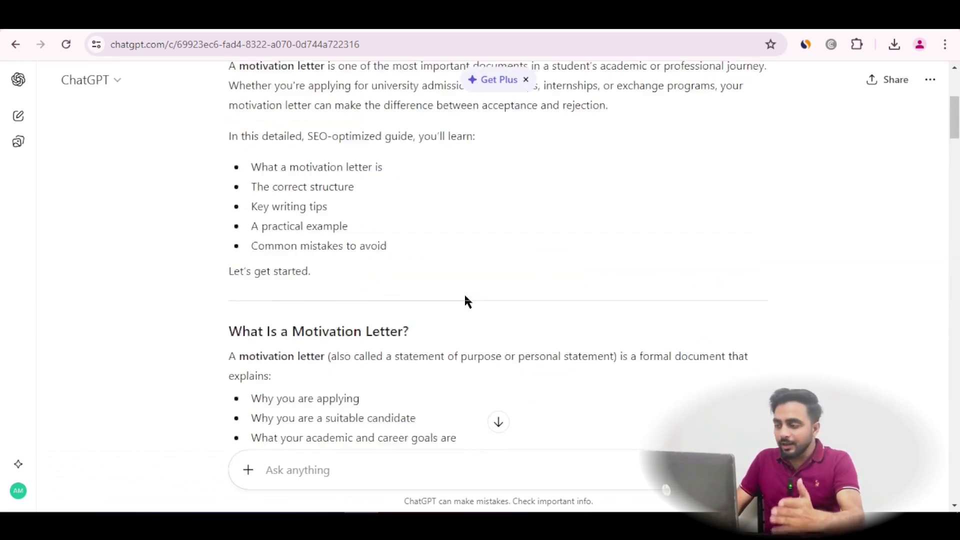
scroll(409, 270, "down", 4)
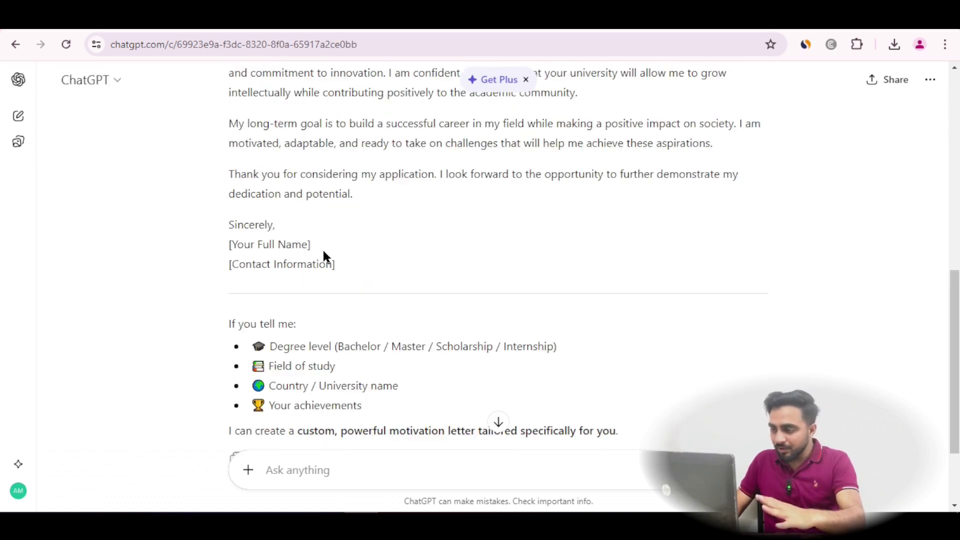
scroll(322, 248, "up", 10)
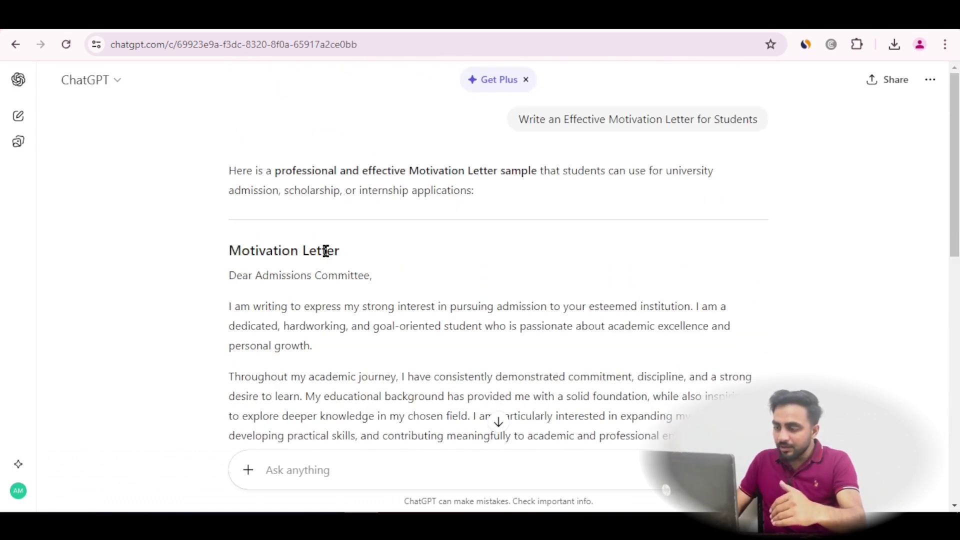
scroll(500, 200, "down", 10)
scroll(469, 215, "up", 10)
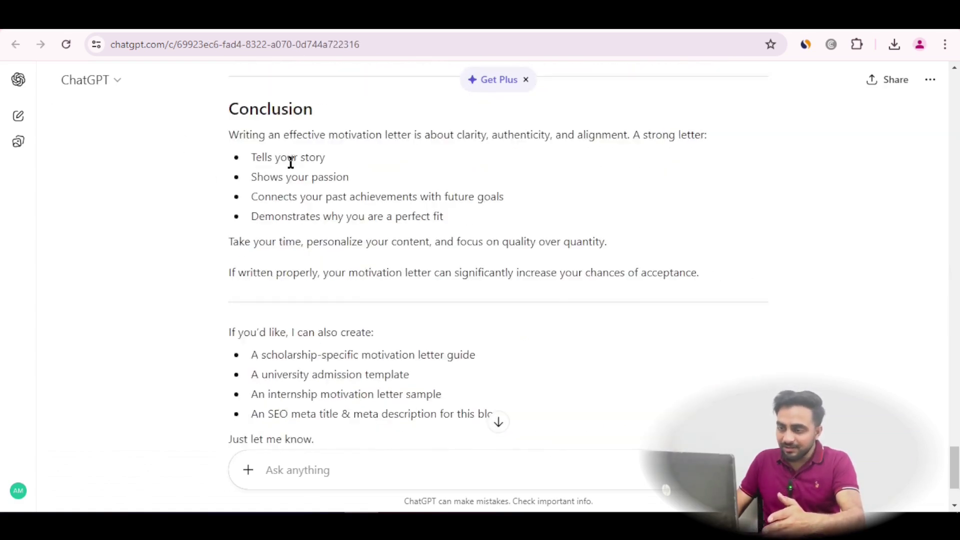
scroll(286, 251, "up", 20)
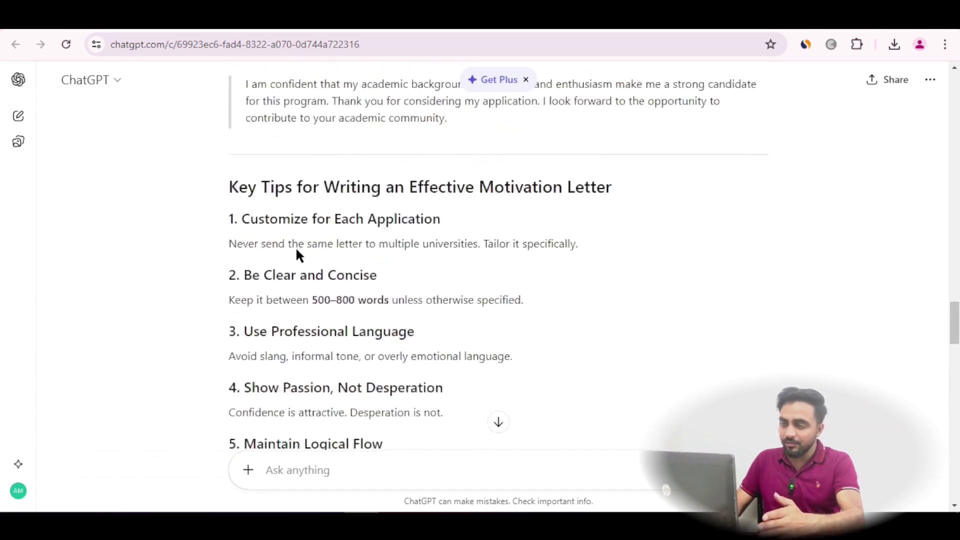
scroll(297, 248, "up", 20)
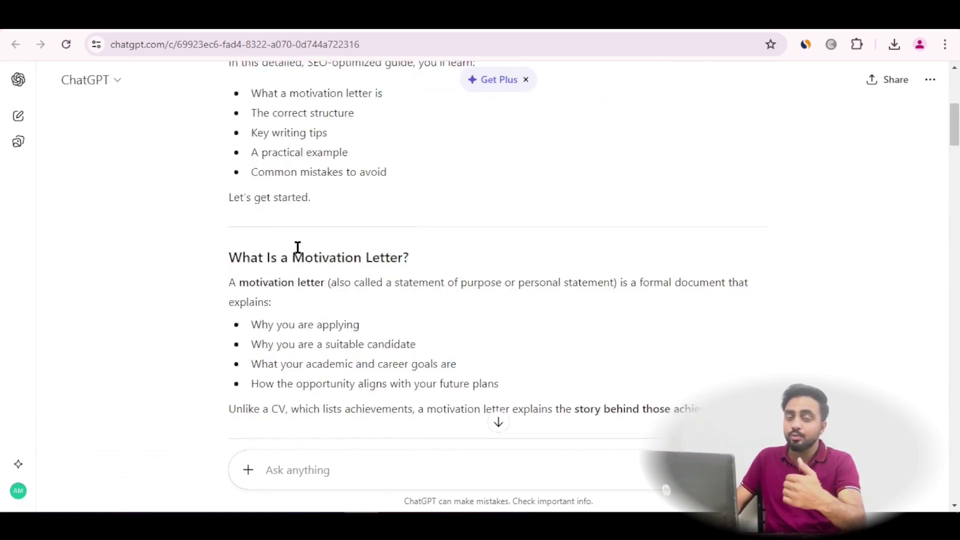
scroll(297, 248, "down", 10)
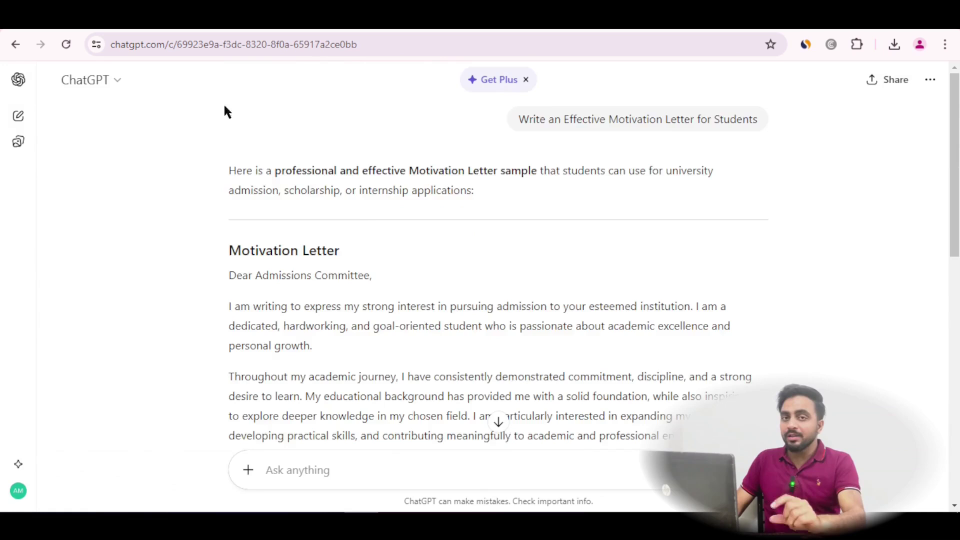
scroll(360, 232, "down", 10)
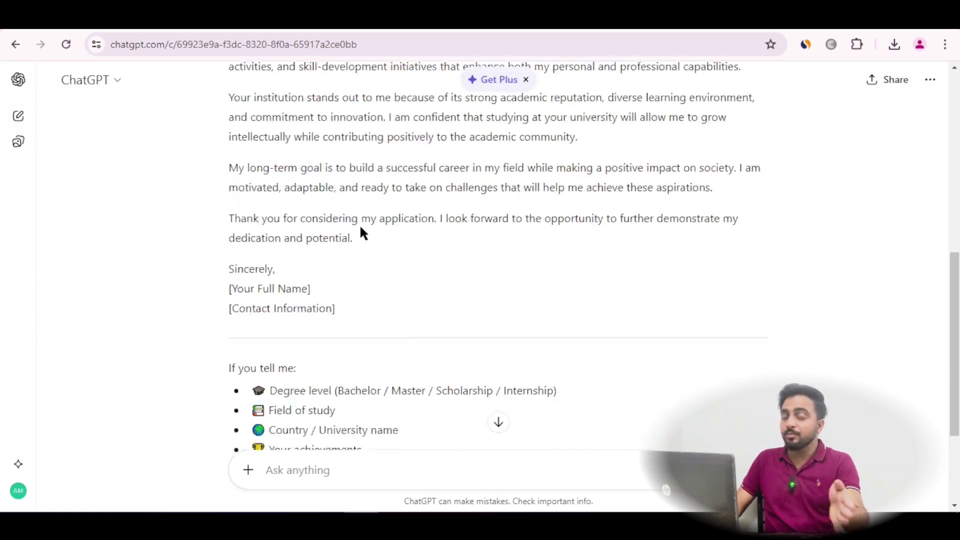
scroll(360, 231, "up", 9)
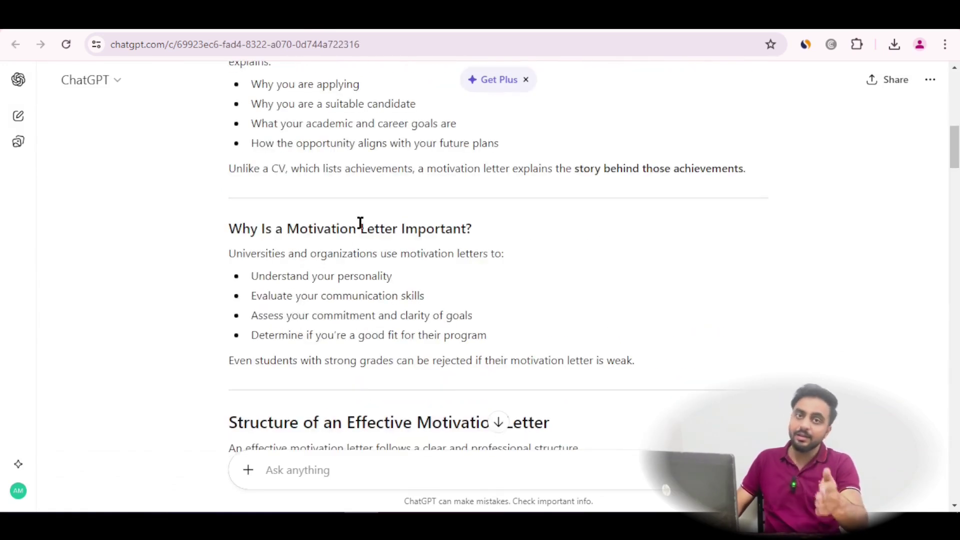
scroll(356, 242, "down", 15)
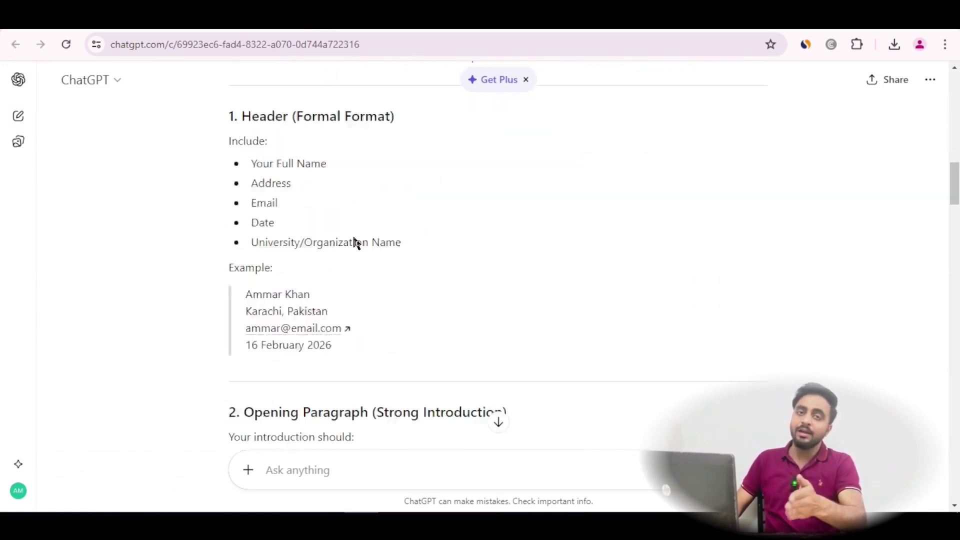
scroll(355, 242, "down", 20)
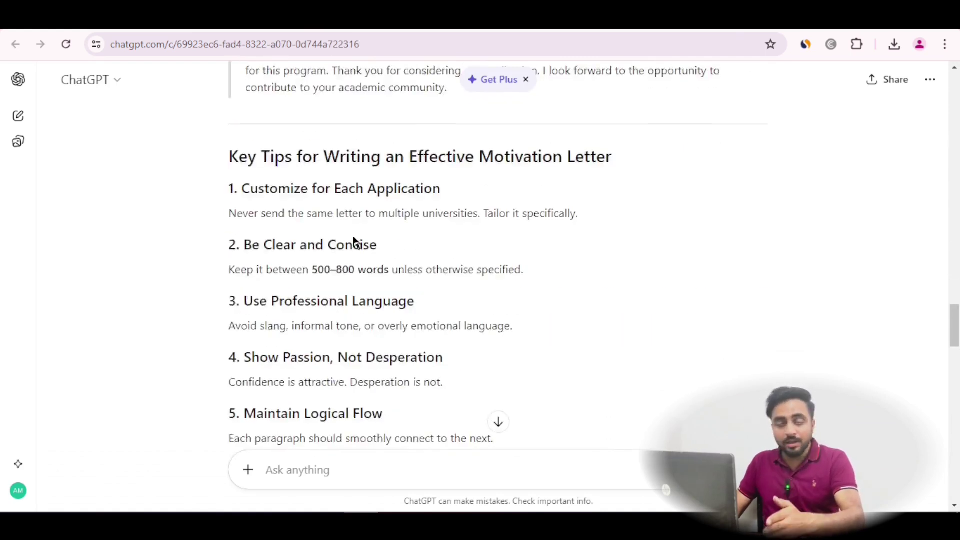
scroll(356, 242, "down", 9)
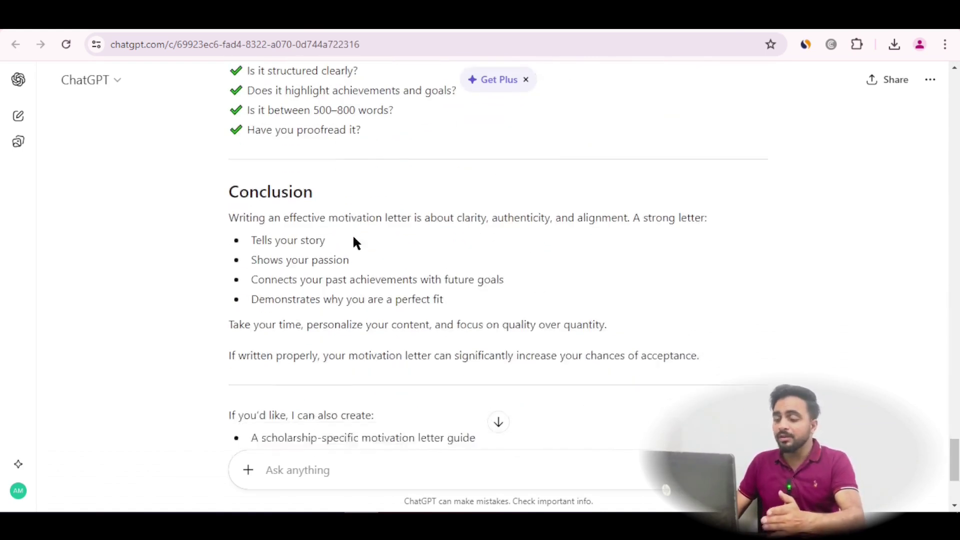